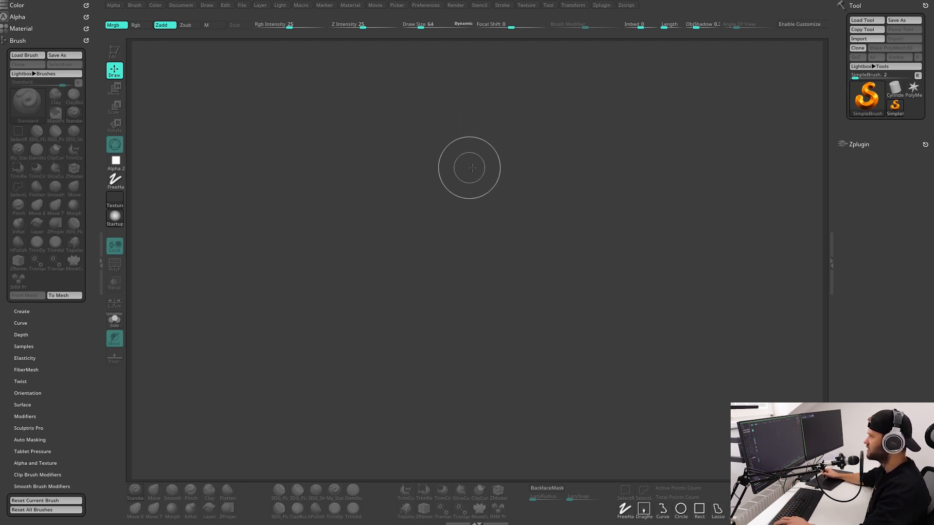
left_click(432, 7)
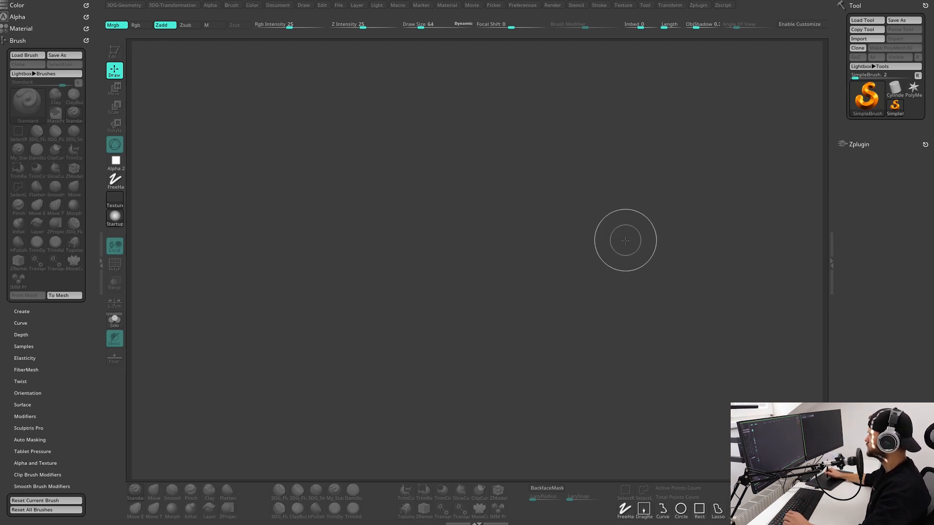
Choose the Cylinder3D mesh, draw it on the canvas and enter edit mode.
left_click(893, 112)
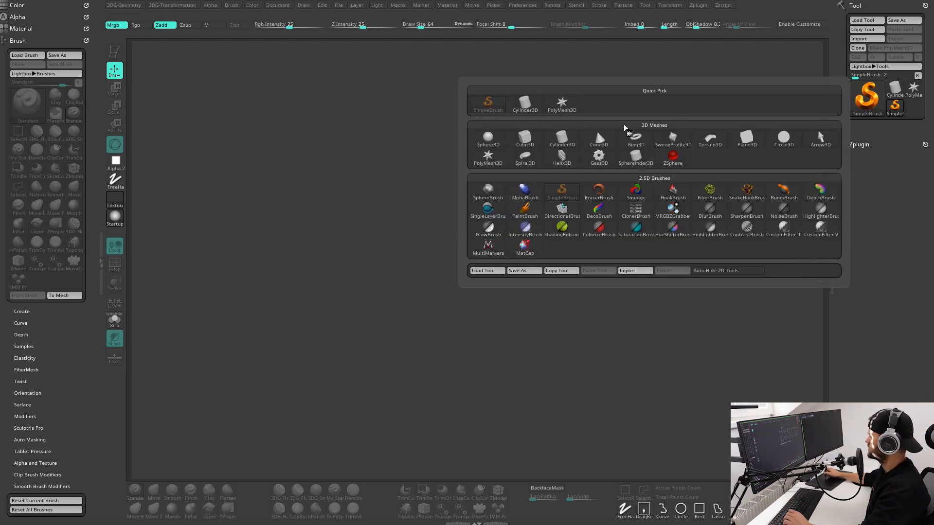
left_click(563, 140)
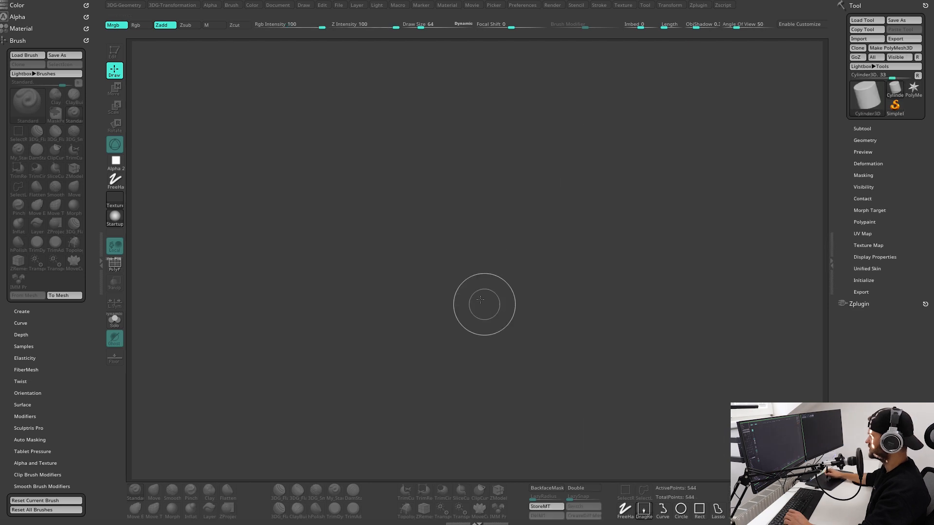
left_click_drag(466, 241, 454, 355)
key("t")
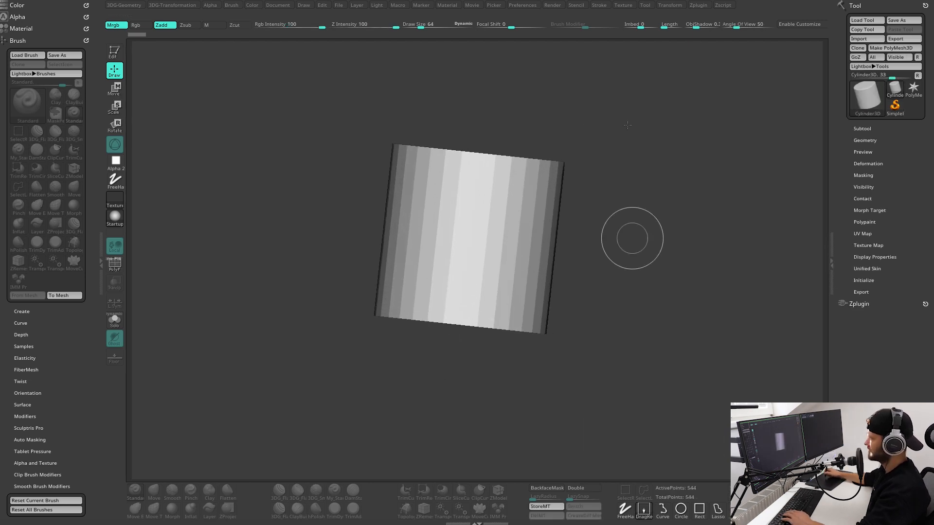
Initialize the cylinder with 12 horizontal divisions (HDivide) and 4 vertical divisions (VDivide).
left_click_drag(649, 163, 716, 186)
left_click_drag(675, 90, 670, 104, "alt")
left_click_drag(668, 25, 628, 26)
left_click_drag(696, 26, 666, 28)
left_click_drag(668, 192, 746, 257)
left_click_drag(692, 265, 710, 261)
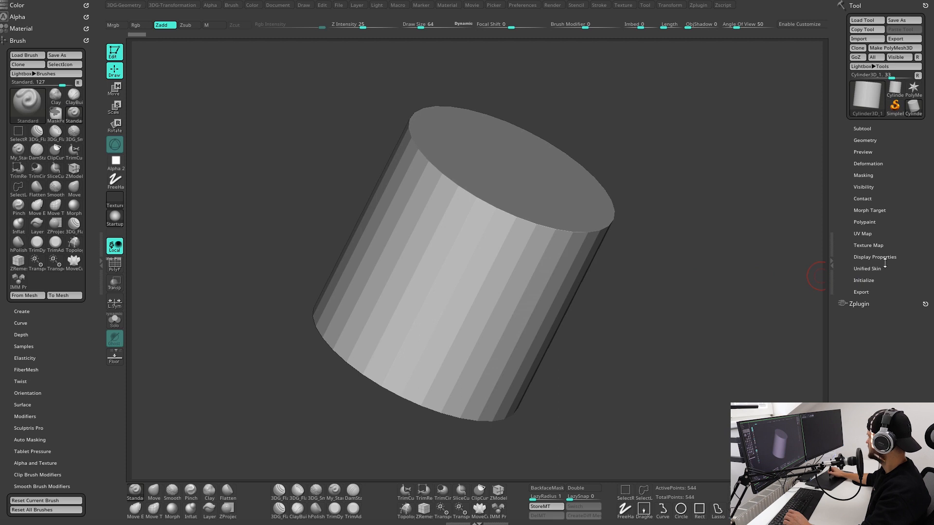
left_click(869, 280)
left_click_drag(904, 219, 903, 207)
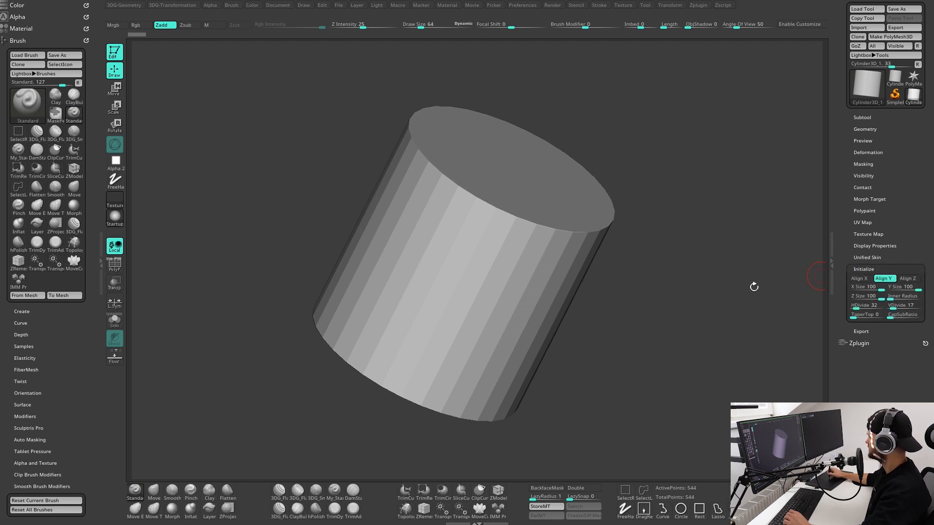
left_click_drag(754, 287, 778, 308)
left_click(853, 306)
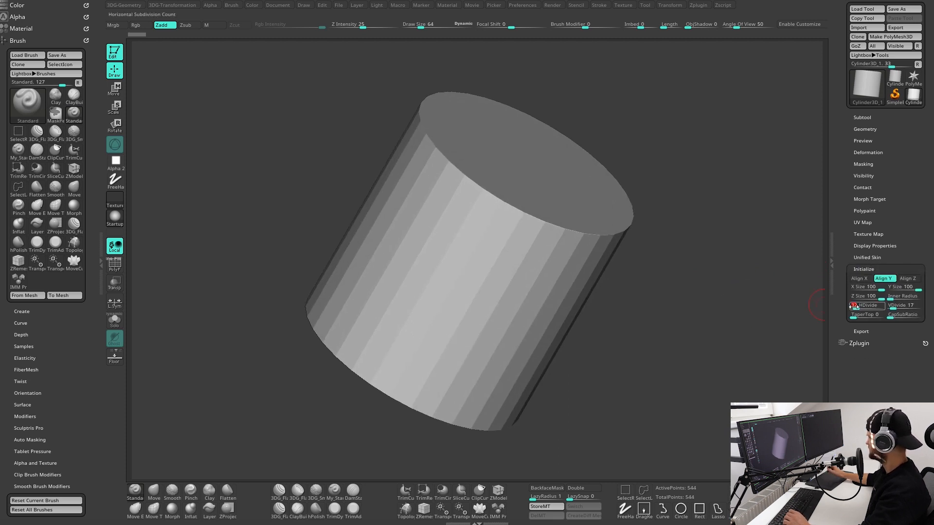
type("12")
key("Return")
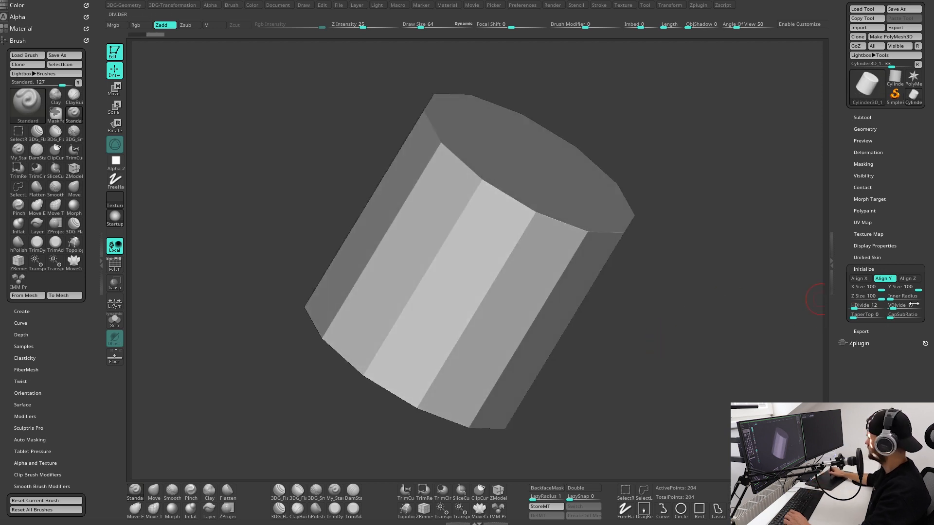
left_click(892, 306)
type("4")
key("Return")
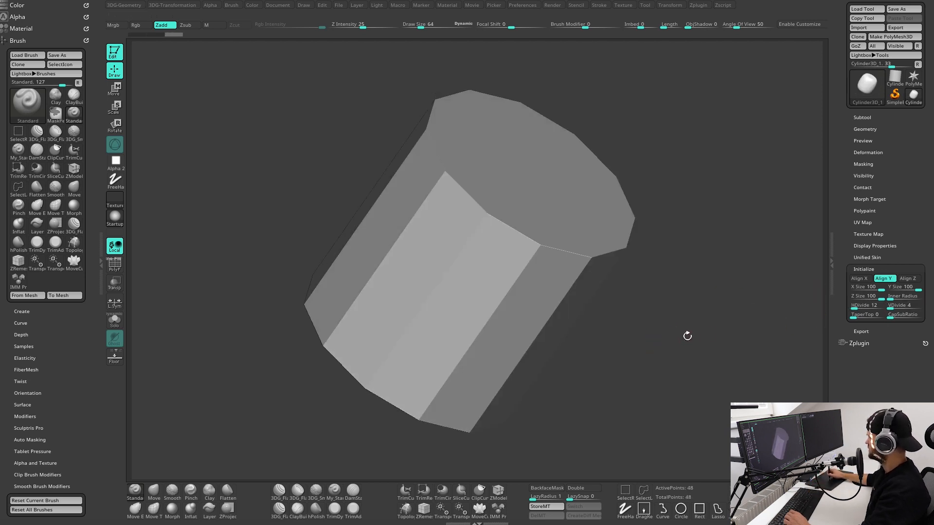
Display the cylinder's polyframe wireframe and convert the primitive into an editable PolyMesh3D.
left_click_drag(666, 361, 176, 258)
left_click_drag(641, 245, 699, 232)
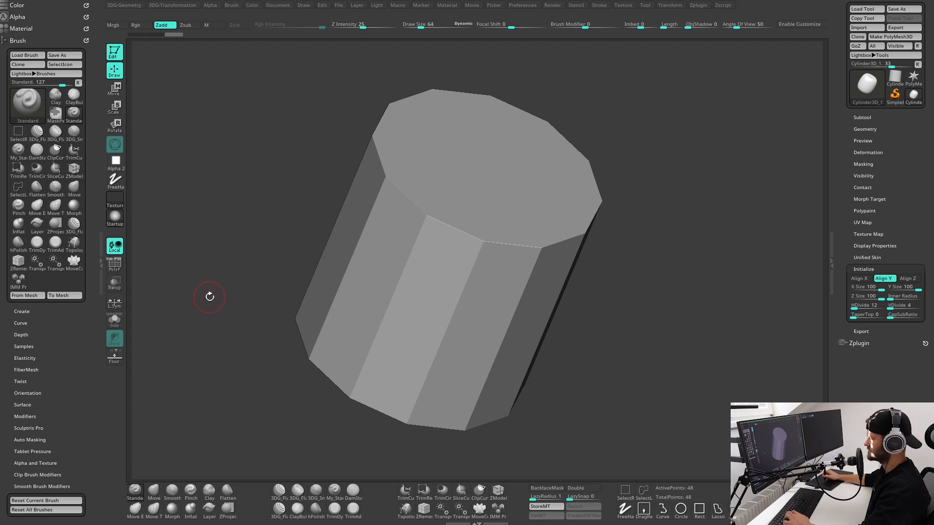
key("shift+f")
left_click_drag(208, 291, 786, 189)
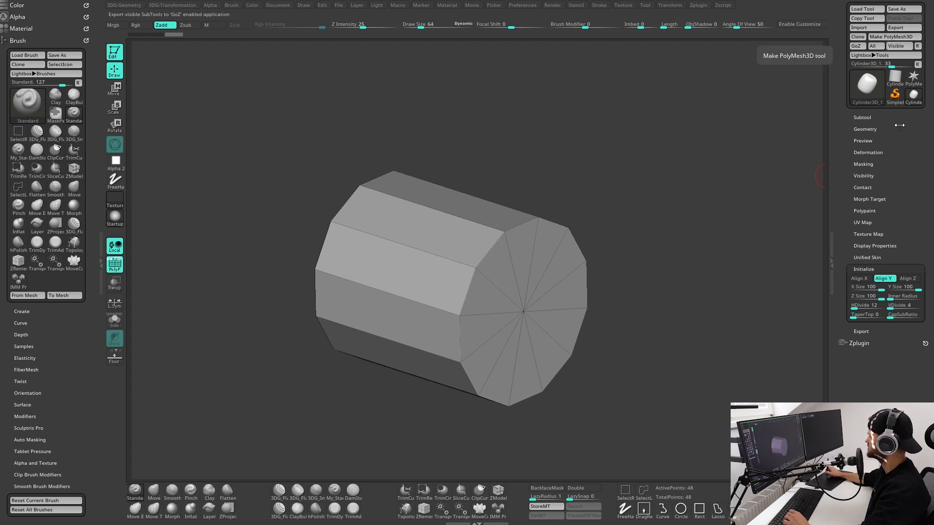
scroll(881, 40, "up", 2)
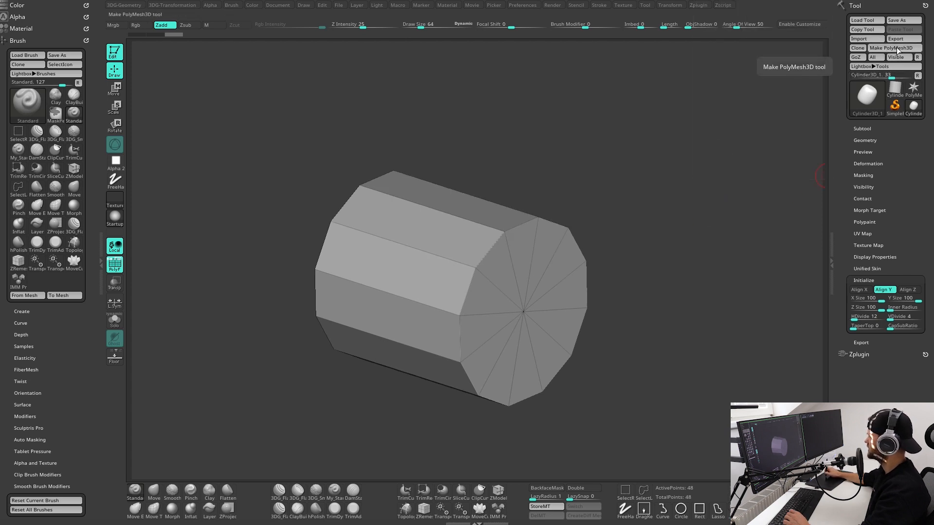
left_click(894, 48)
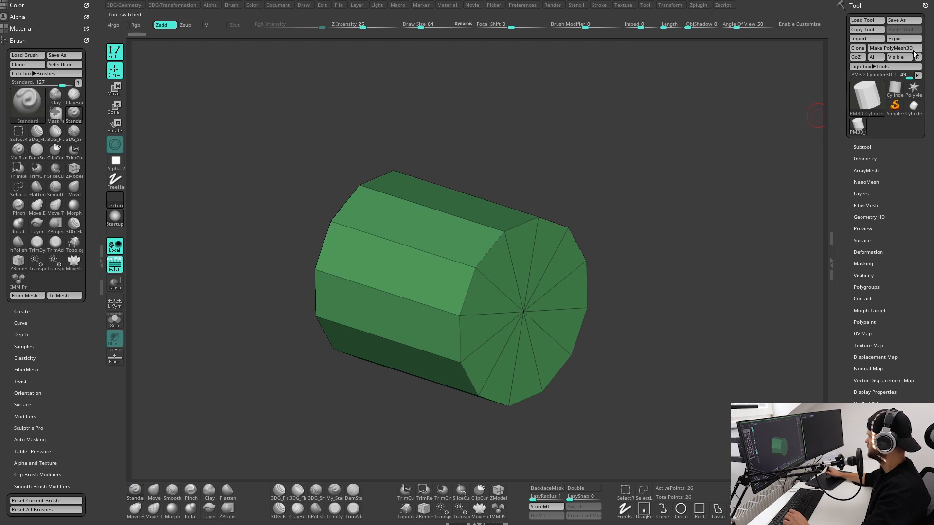
Turn on the floor grid and examine the cylinder against it from several angles.
left_click_drag(675, 225, 376, 239)
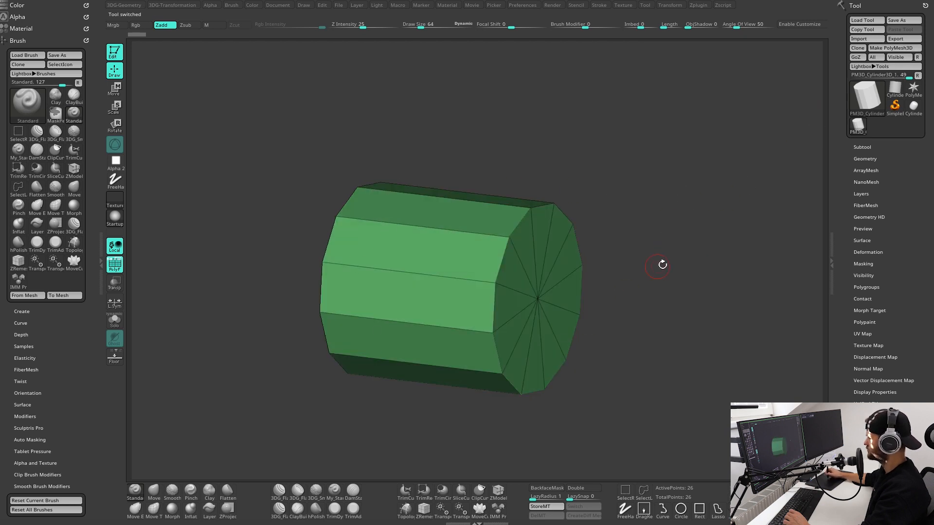
left_click_drag(656, 267, 696, 232)
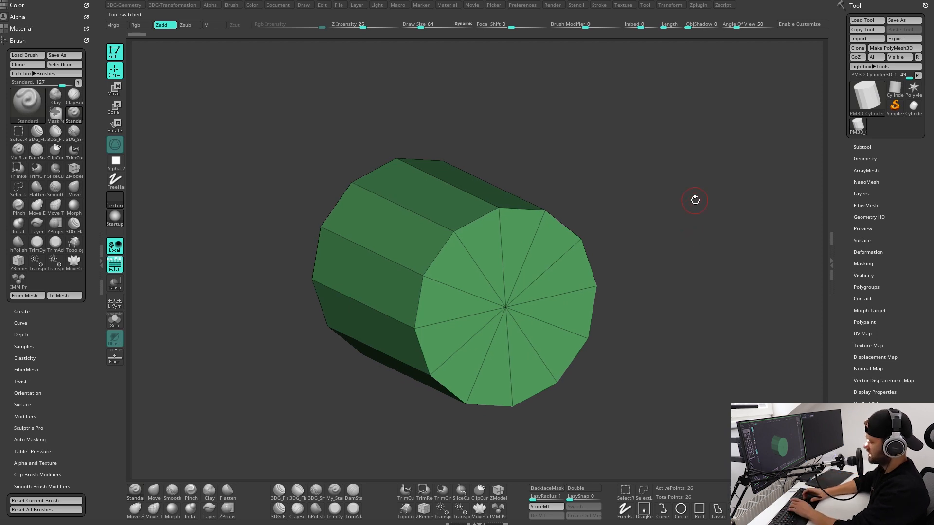
key("shift+p")
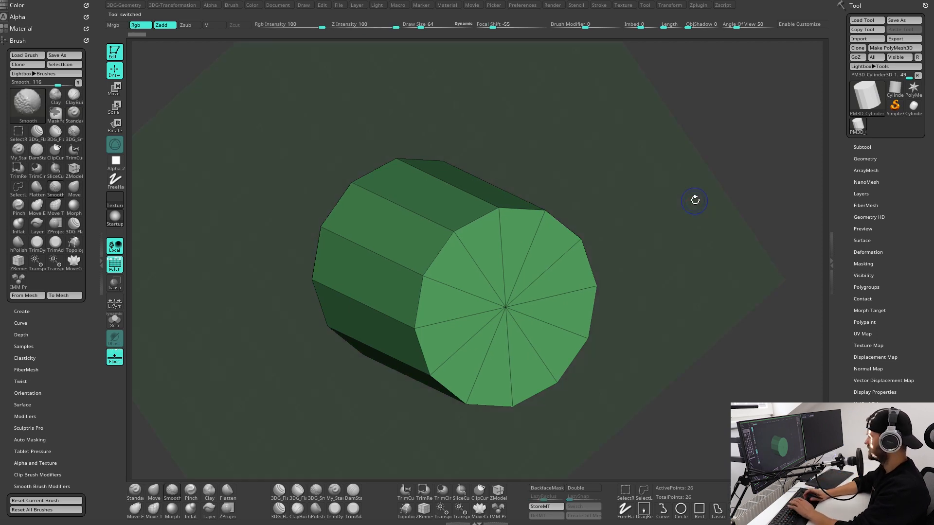
left_click_drag(693, 198, 568, 257)
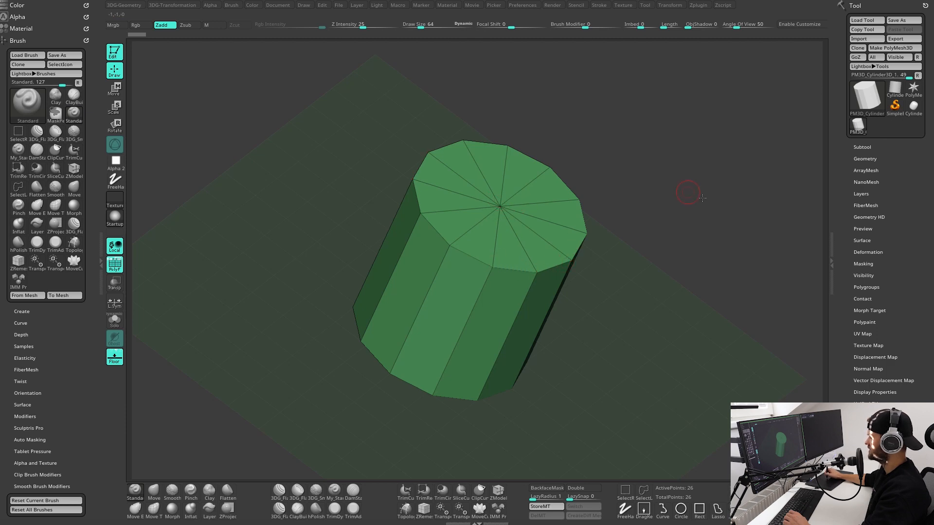
mouse_move(702, 198)
left_mouse_down()
mouse_move(681, 224)
mouse_move(727, 162)
mouse_move(688, 195)
mouse_move(741, 195)
mouse_move(720, 198)
left_mouse_up()
left_click_drag(543, 223, 555, 271)
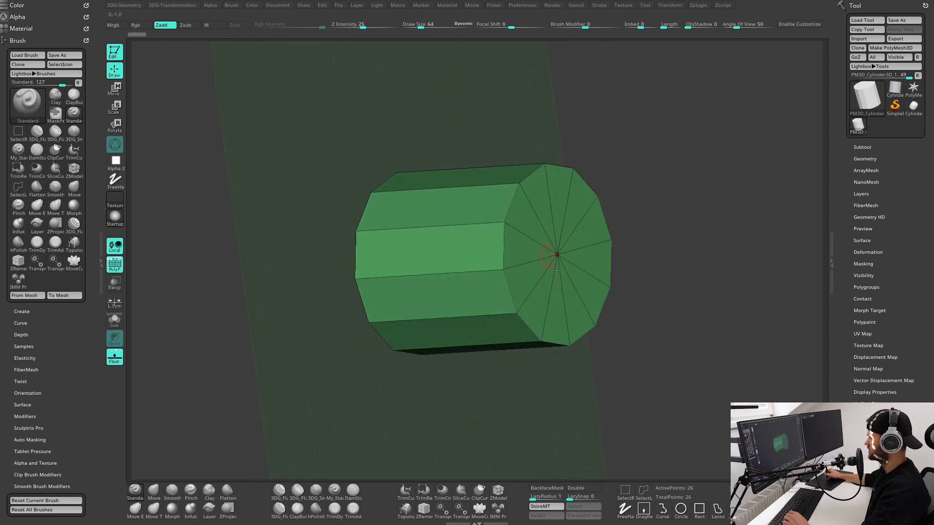
left_click_drag(583, 236, 528, 211)
left_click_drag(648, 229, 714, 213)
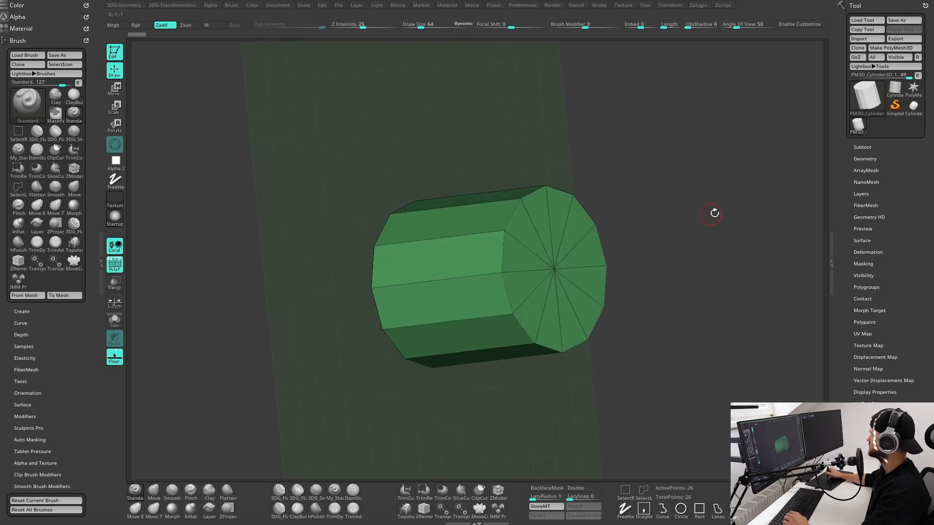
Check the cylinder against the floor grid once more and hide the grid.
left_click(670, 5)
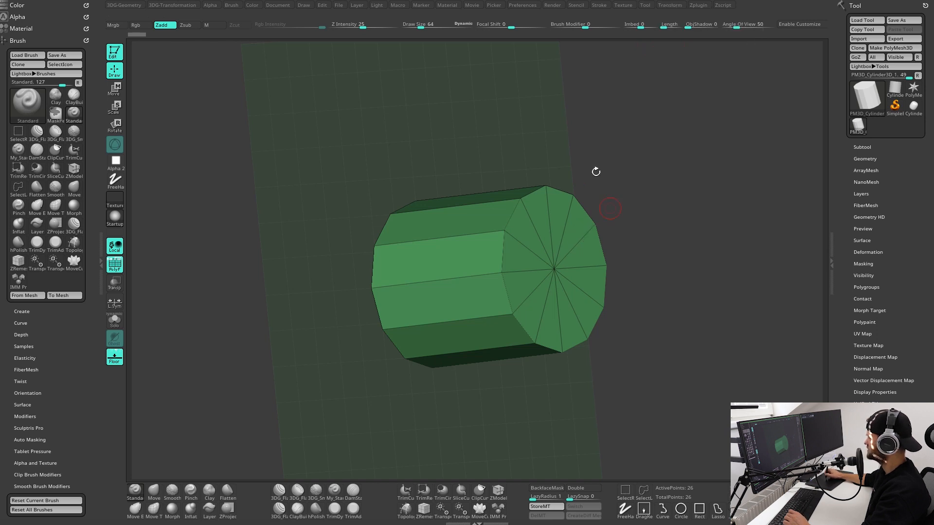
left_click_drag(596, 172, 618, 182)
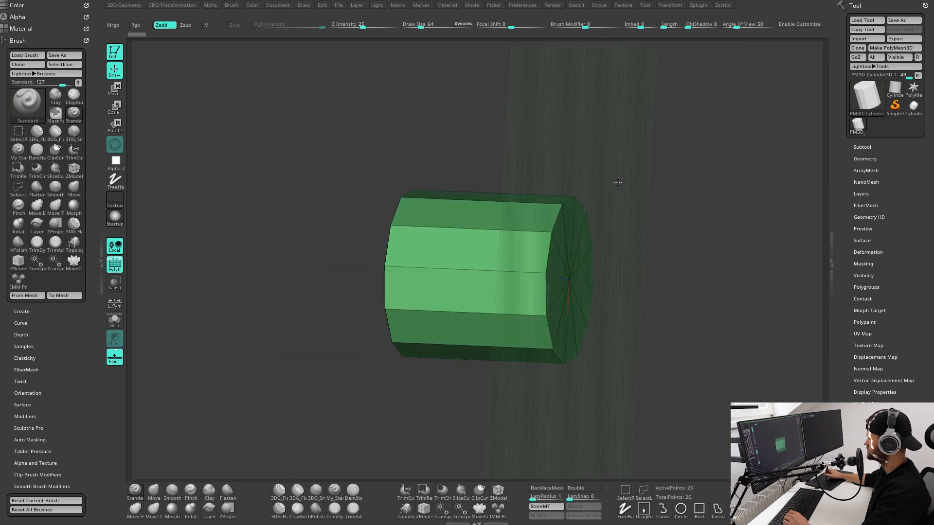
left_click_drag(705, 220, 785, 225)
left_click_drag(608, 150, 701, 206)
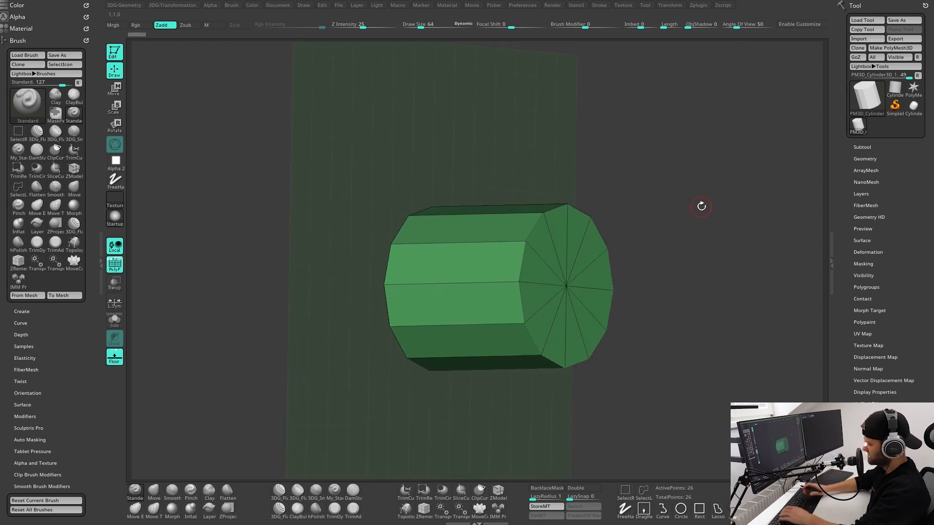
key("shift+p")
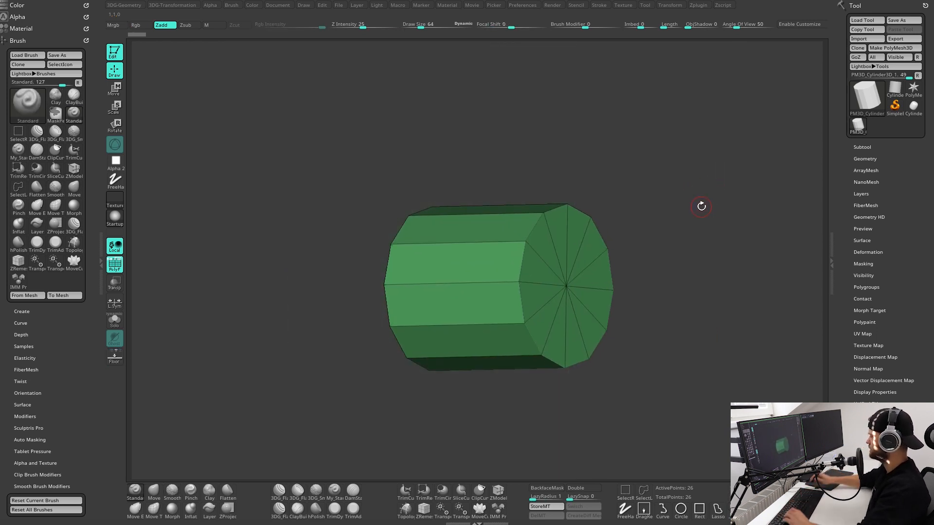
Switch the active sculpting brush to ZModeler.
left_click_drag(620, 227, 598, 375)
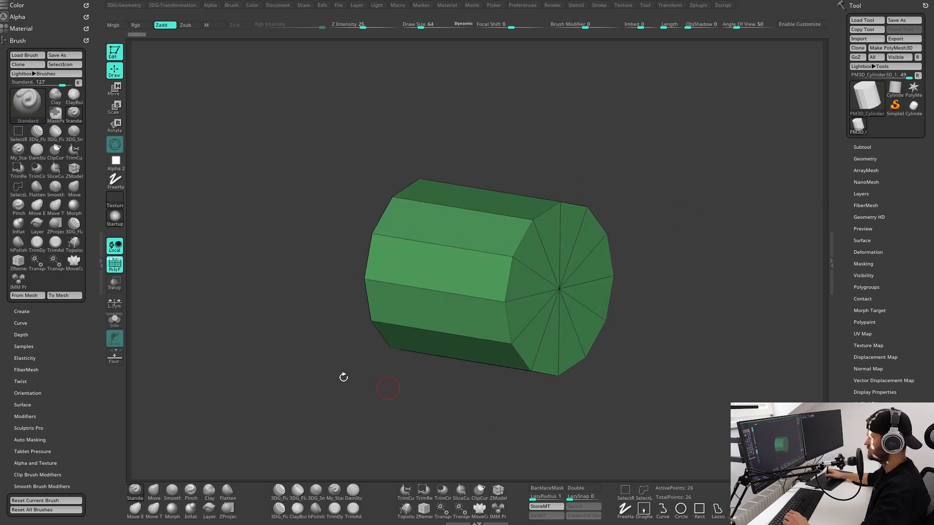
left_click_drag(310, 324, 280, 340)
left_click_drag(572, 154, 557, 172)
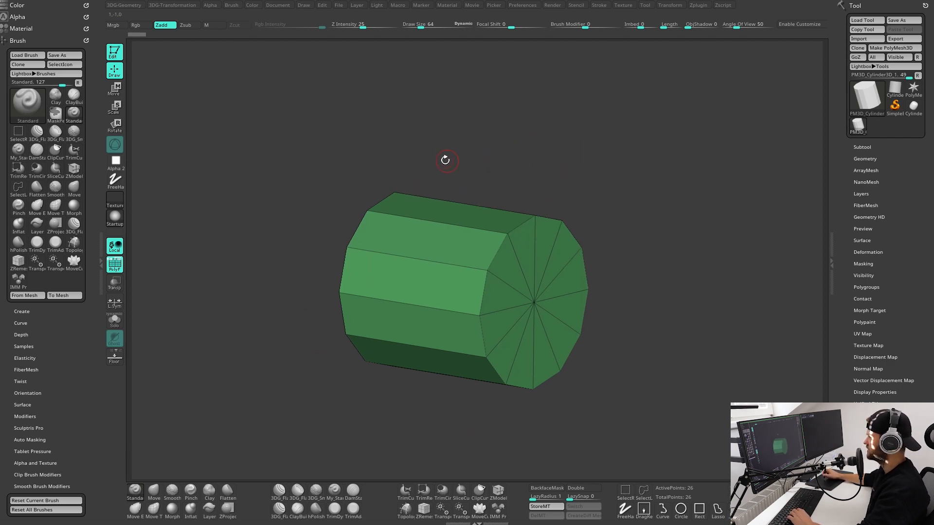
key("b")
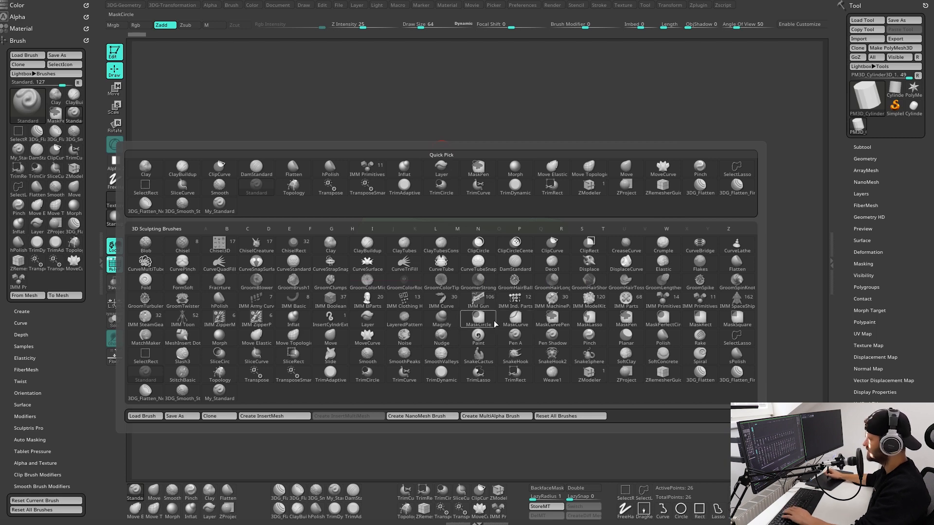
key("z")
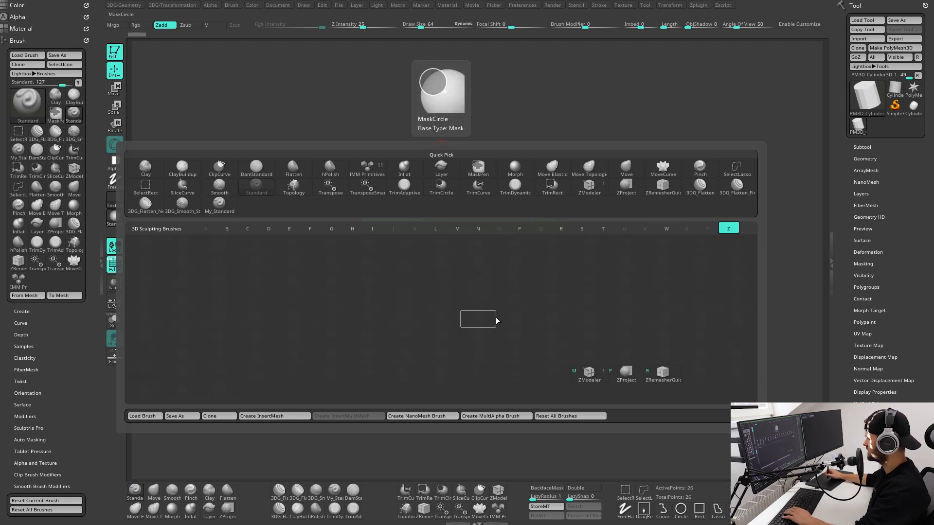
left_click(588, 378)
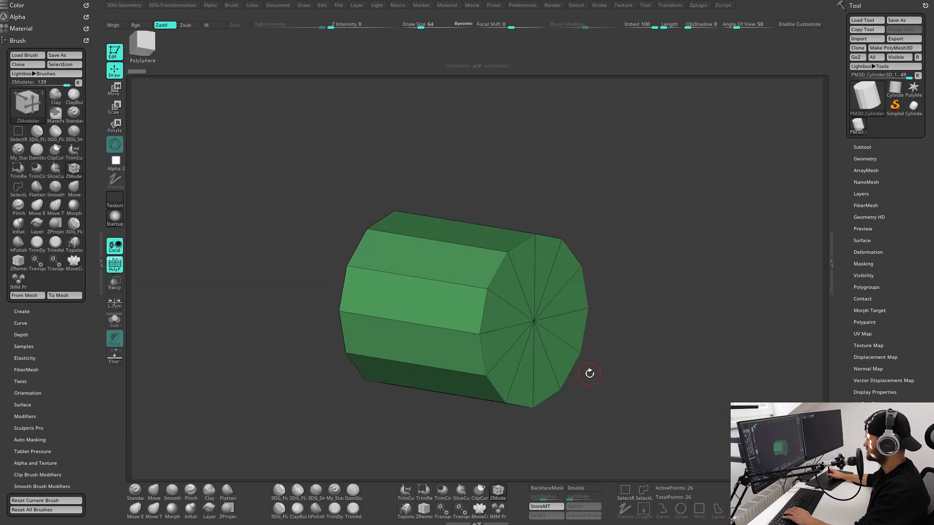
Mark all the triangular faces of the cylinder's end cap and give them their own polygroup.
left_click_drag(688, 278, 641, 317)
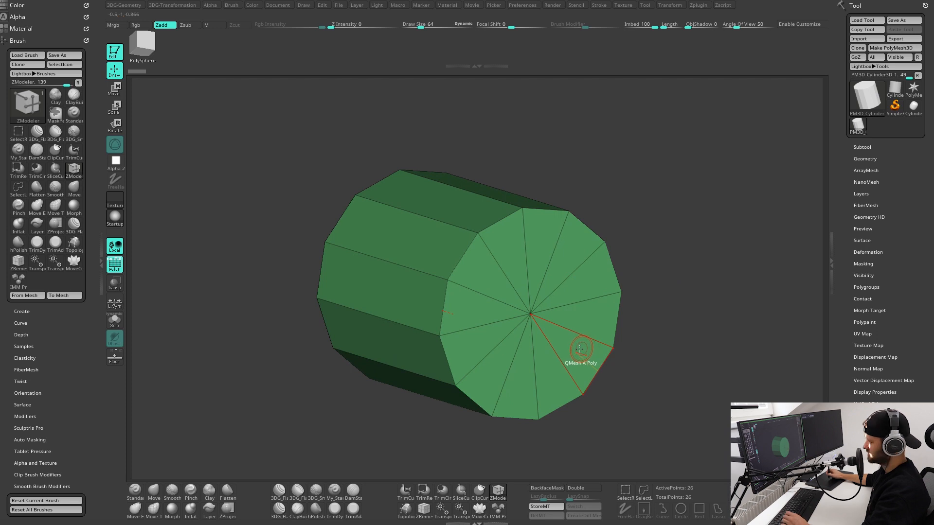
left_click(581, 351)
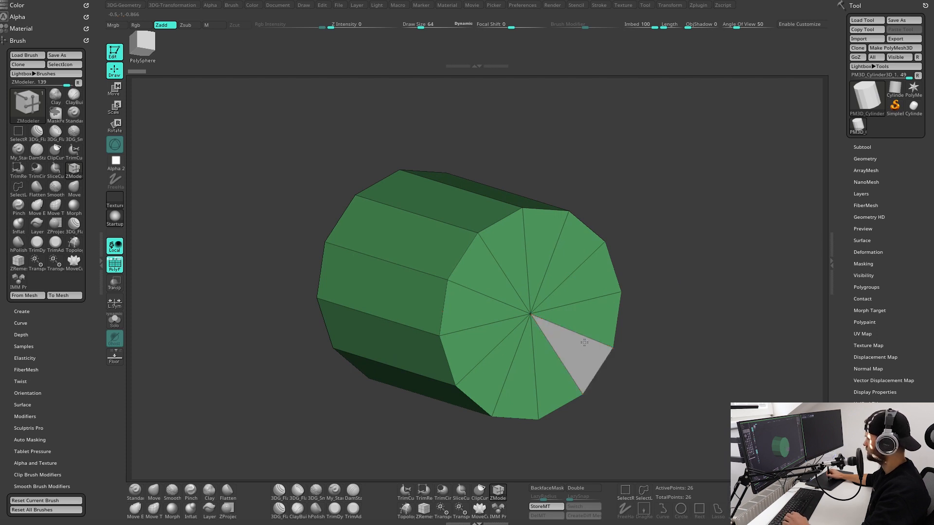
left_click(589, 315)
left_click(568, 255)
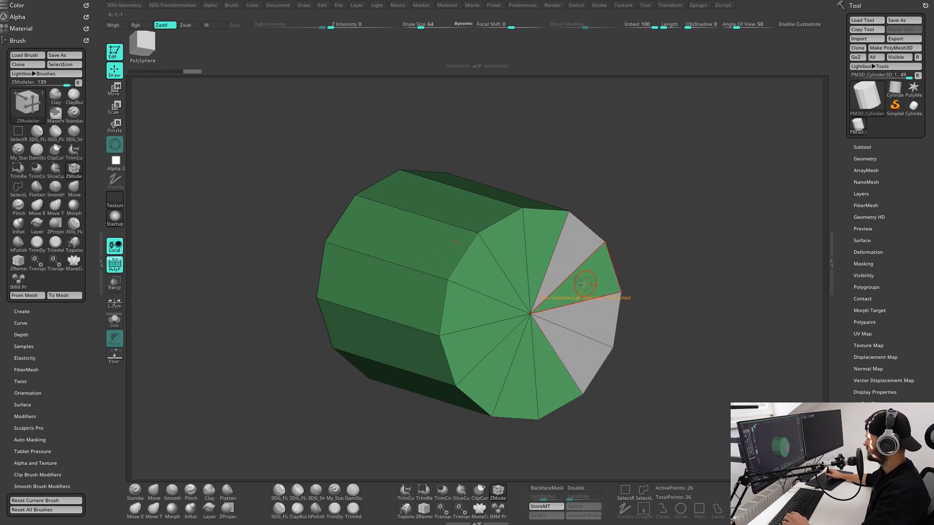
left_click(537, 253)
mouse_move(507, 246)
left_mouse_down("alt")
mouse_move(472, 276)
mouse_move(491, 375)
mouse_move(548, 385)
left_mouse_up("alt")
left_click(592, 276)
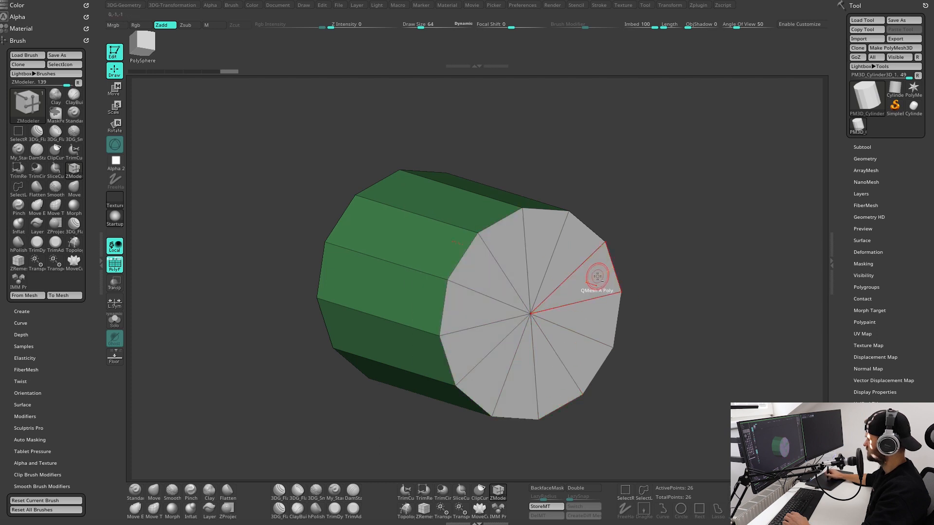
mouse_move(673, 272)
left_mouse_down()
mouse_move(687, 263)
mouse_move(683, 249)
mouse_move(687, 267)
mouse_move(728, 241)
mouse_move(741, 250)
mouse_move(692, 228)
mouse_move(702, 233)
mouse_move(707, 290)
mouse_move(693, 270)
mouse_move(713, 254)
mouse_move(702, 276)
mouse_move(626, 232)
mouse_move(677, 213)
mouse_move(678, 227)
mouse_move(645, 251)
left_mouse_up()
left_click(499, 358)
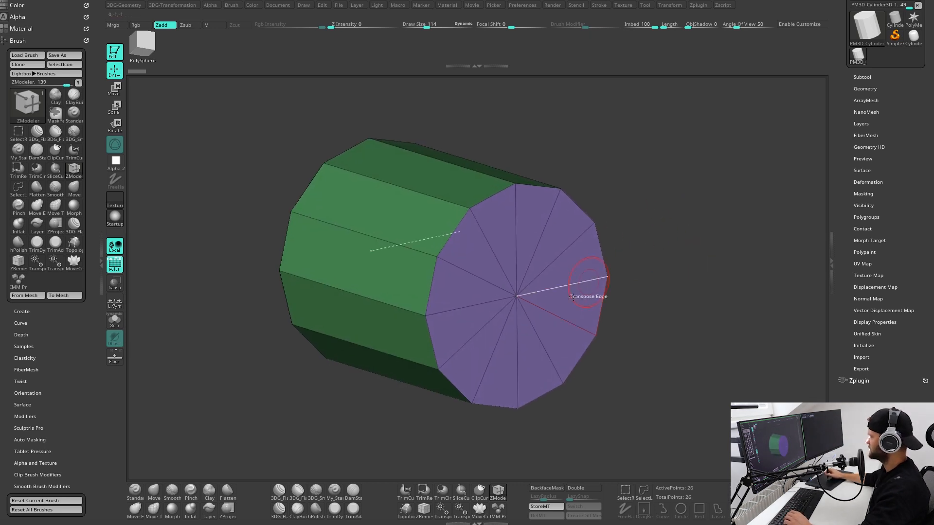
Extrude both end caps of the cylinder outward along its axis with QMesh targeting Polygroup All.
key("space")
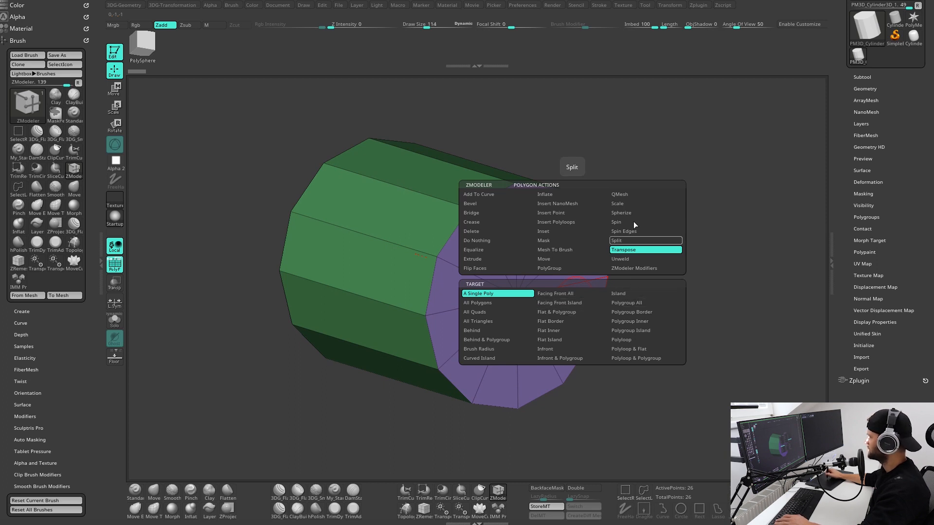
left_click(633, 197)
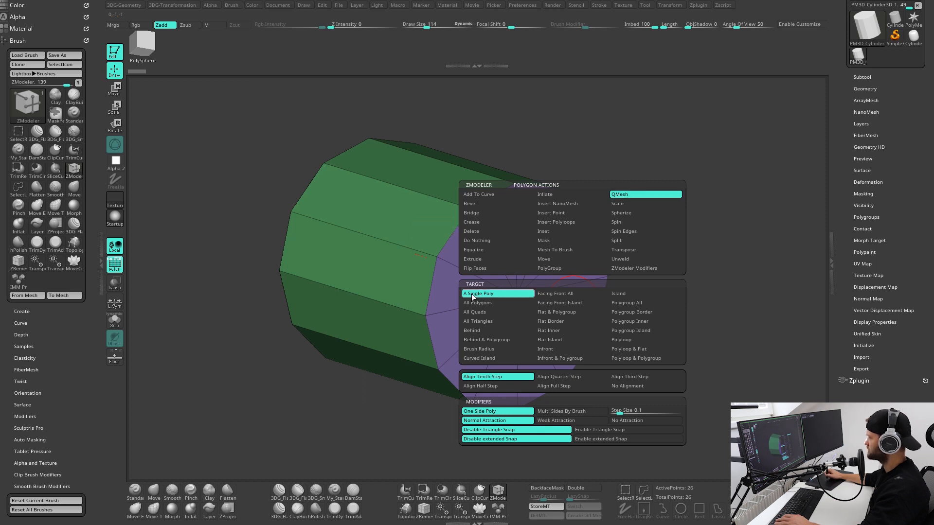
left_click(635, 303)
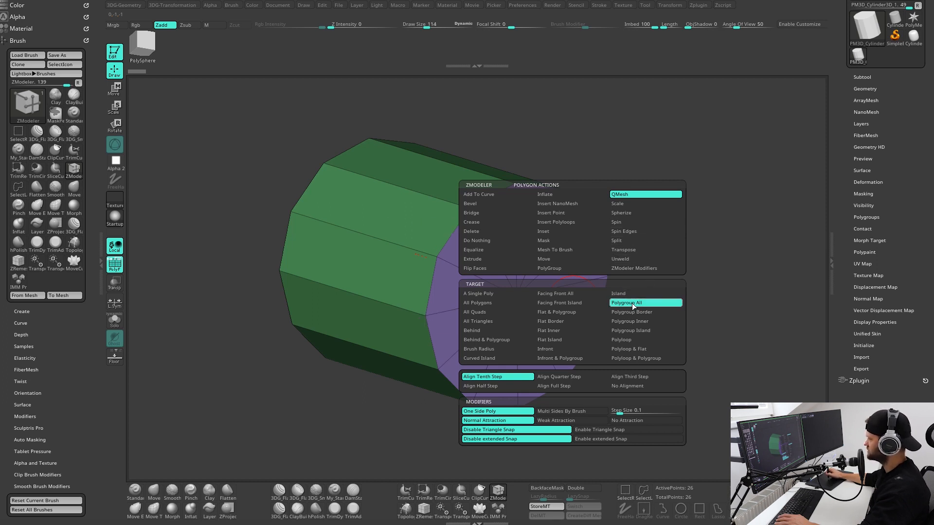
left_click_drag(700, 265, 708, 246)
mouse_move(642, 277)
left_mouse_down()
mouse_move(683, 242)
mouse_move(672, 262)
mouse_move(708, 246)
mouse_move(724, 271)
mouse_move(627, 276)
left_mouse_up()
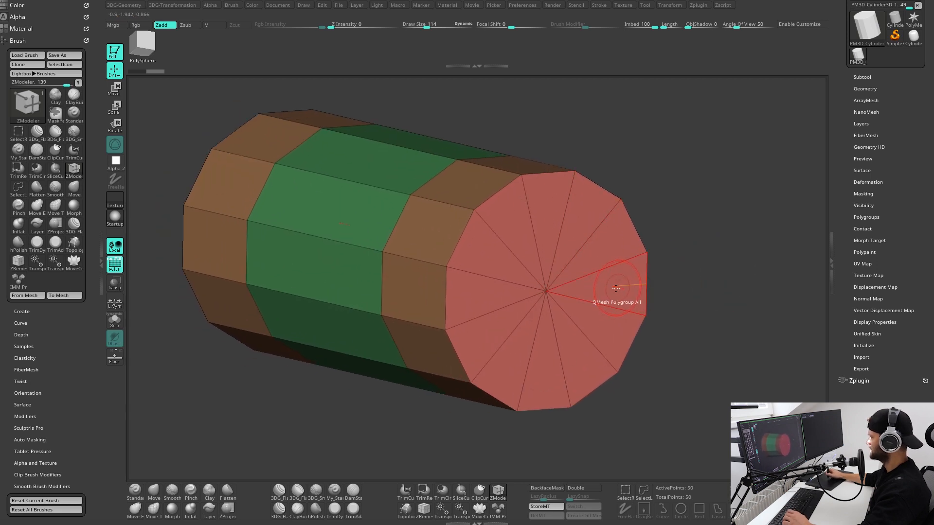
Set the polygon action to Transpose with target Polygroup All and apply it to the extruded end cap.
key("space")
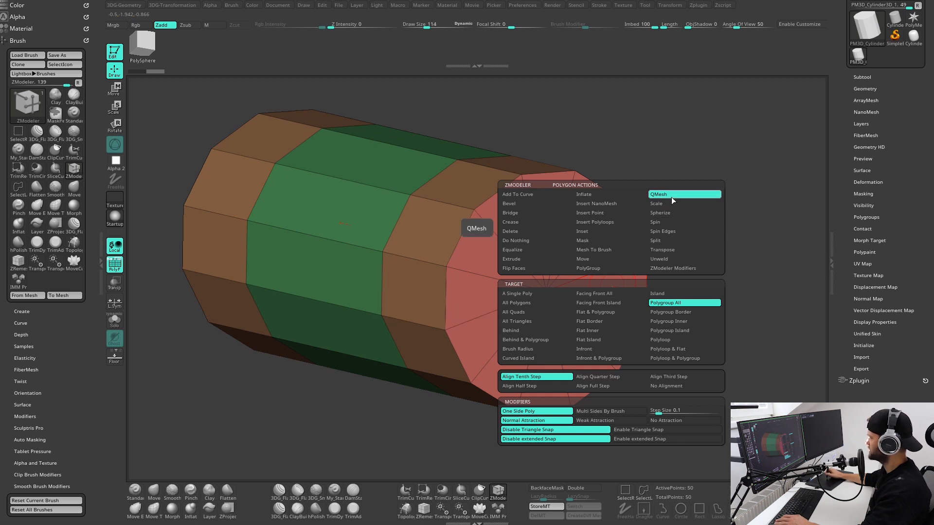
left_click(669, 250)
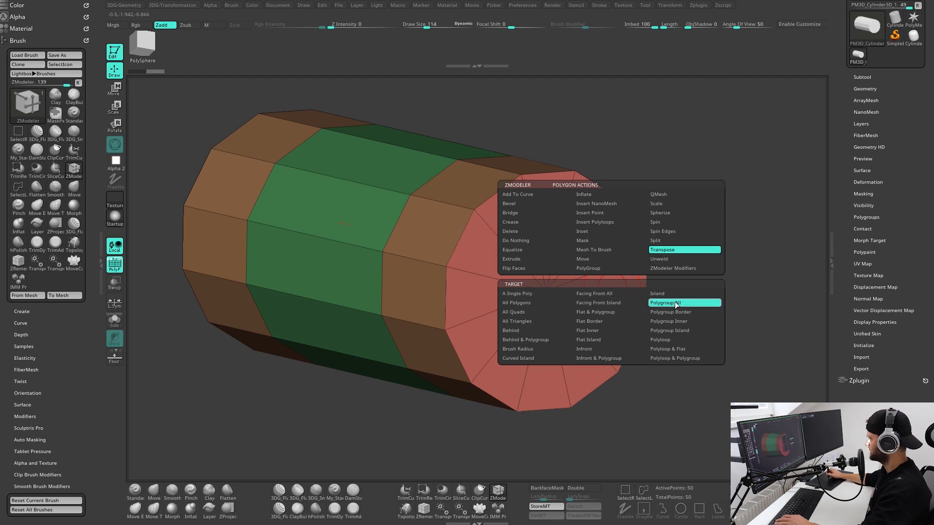
left_click_drag(728, 303, 757, 258)
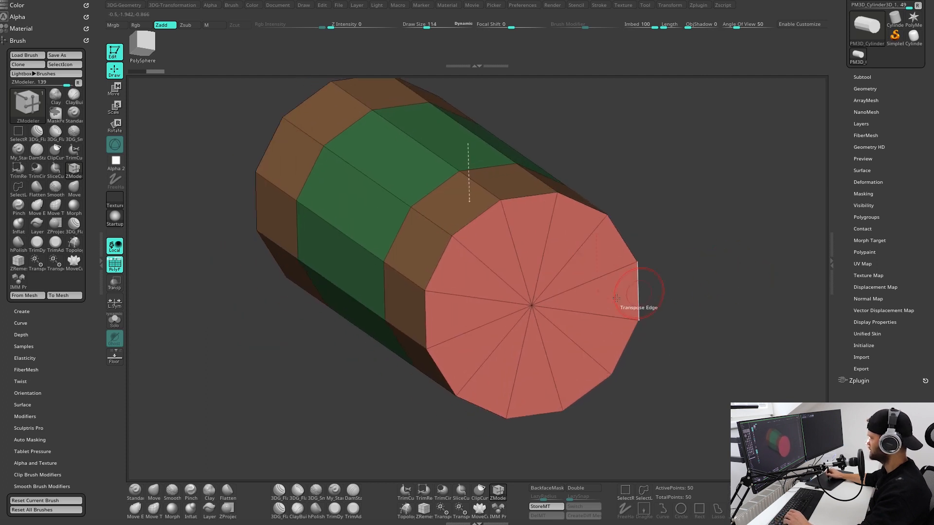
left_click(605, 293)
left_click_drag(713, 232, 691, 211)
left_click(614, 249)
left_click_drag(712, 176, 713, 176, "alt")
left_click_drag(695, 176, 722, 196)
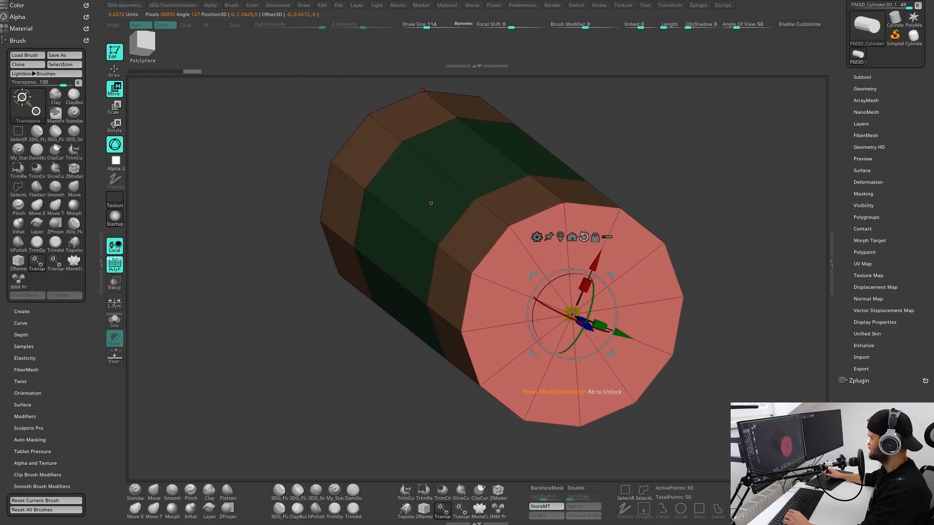
Try to reset the mesh orientation with the gizmo still locked, and undo it.
left_click_drag(703, 225, 703, 196)
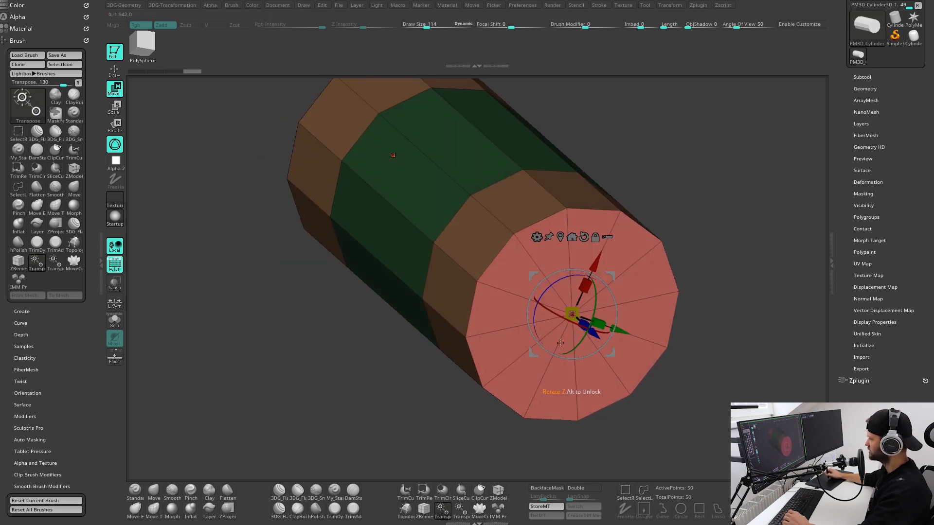
mouse_move(731, 259)
left_mouse_down()
mouse_move(756, 228)
mouse_move(721, 232)
left_mouse_up()
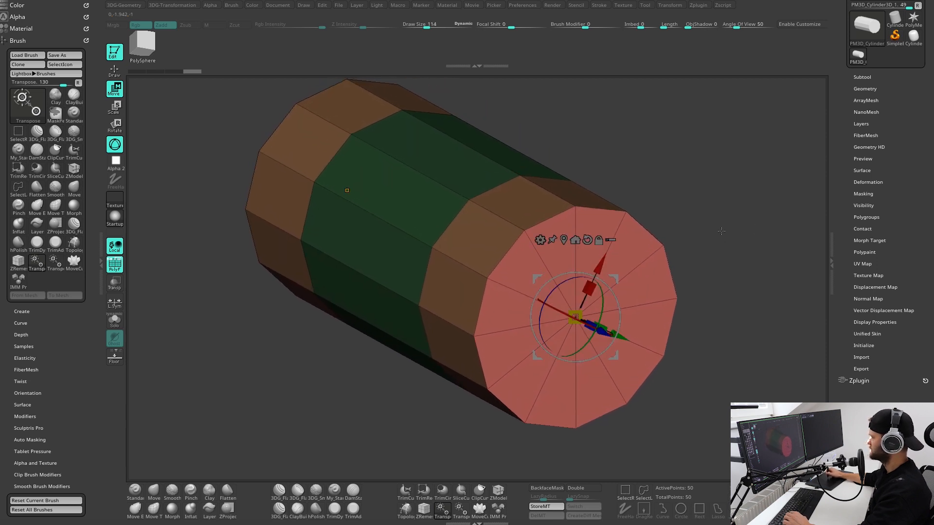
left_click(587, 241)
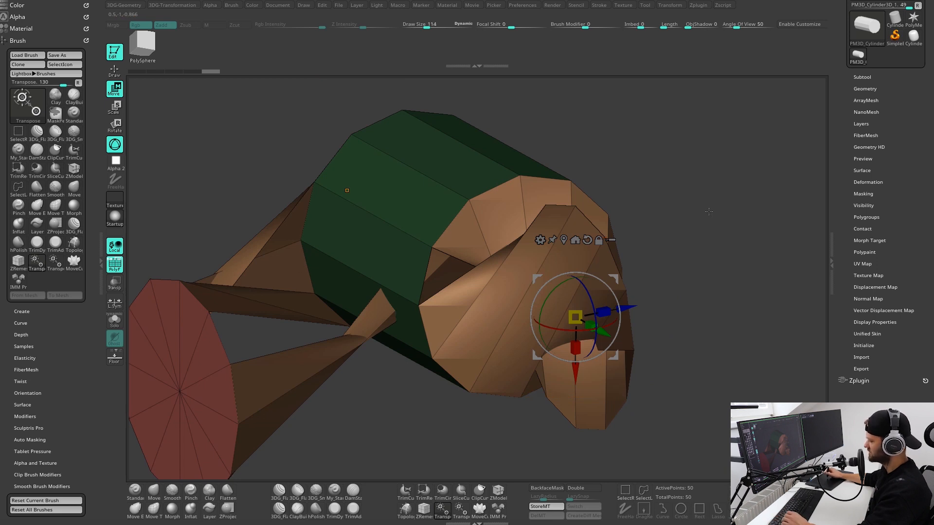
key("ctrl+z")
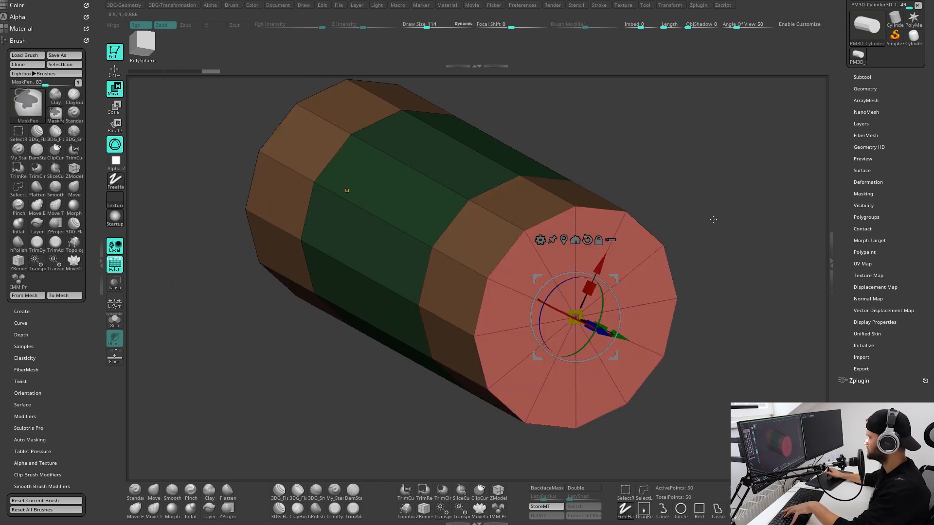
Reset the gizmo's mesh orientation in its unlocked state on the end cap, and align the view with the cylinder's side.
left_click_drag(706, 243, 712, 234, "alt")
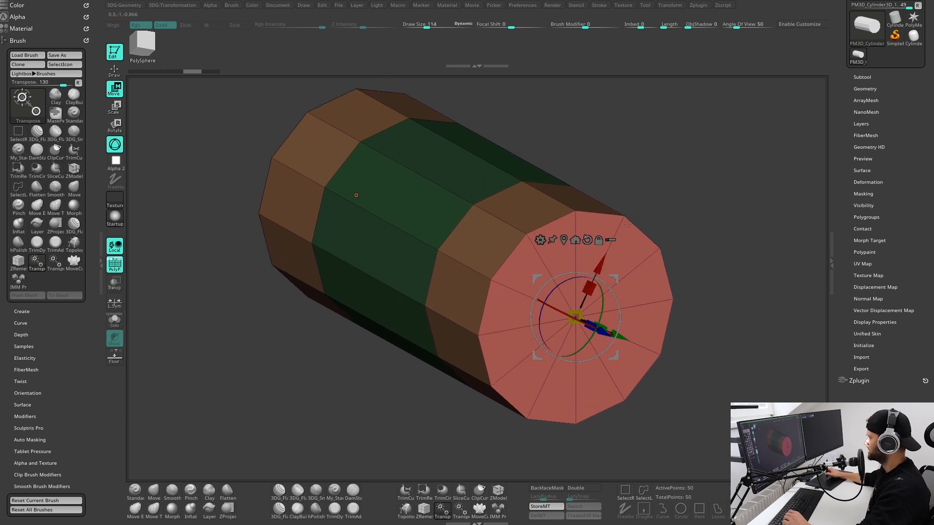
left_click(589, 244, "alt")
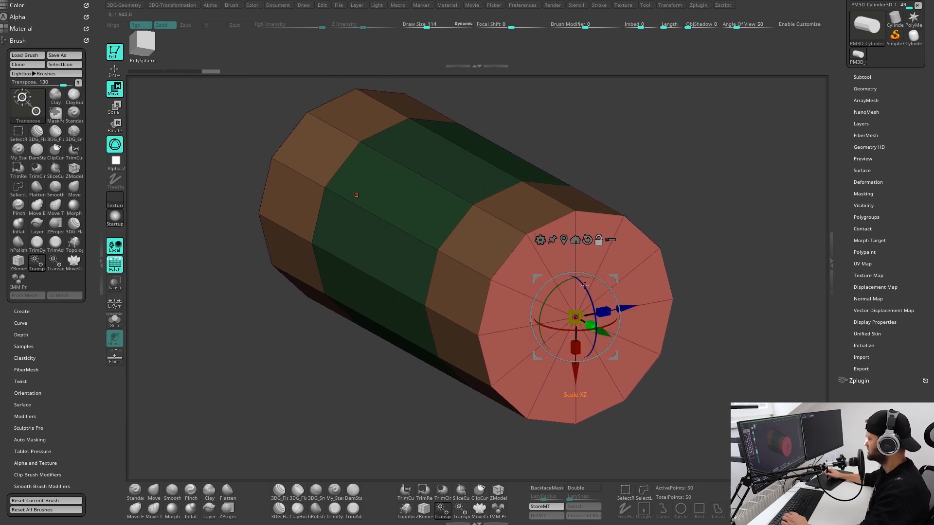
mouse_move(738, 258)
left_mouse_down("alt")
mouse_move(733, 239)
mouse_move(713, 258)
mouse_move(724, 251)
left_mouse_up("alt")
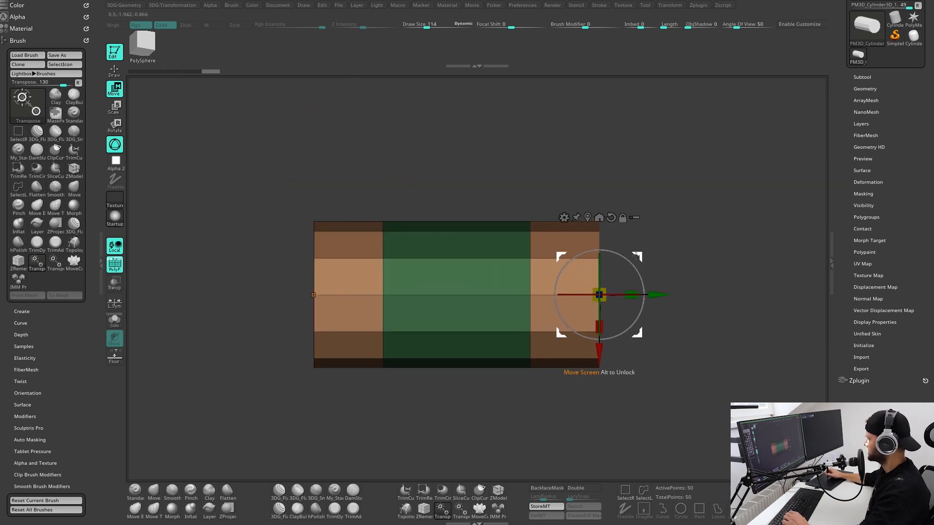
Move and rotate the end caps so both outer segments bend downward from the green middle section, and return to Draw mode.
left_click_drag(637, 256, 653, 276)
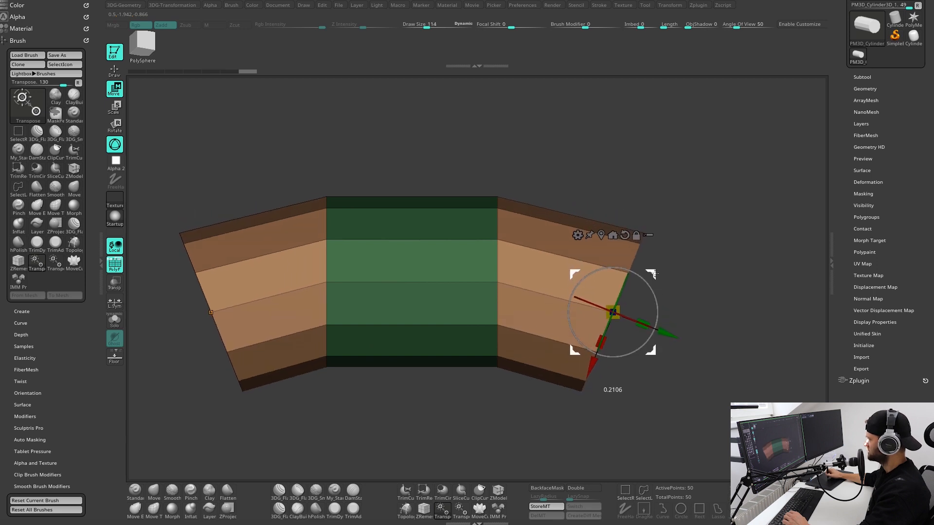
left_click_drag(700, 247, 673, 262, "alt")
left_click_drag(615, 307, 608, 314)
left_click_drag(715, 266, 710, 262, "shift")
left_click_drag(650, 273, 649, 275)
left_click_drag(706, 270, 689, 270, "alt")
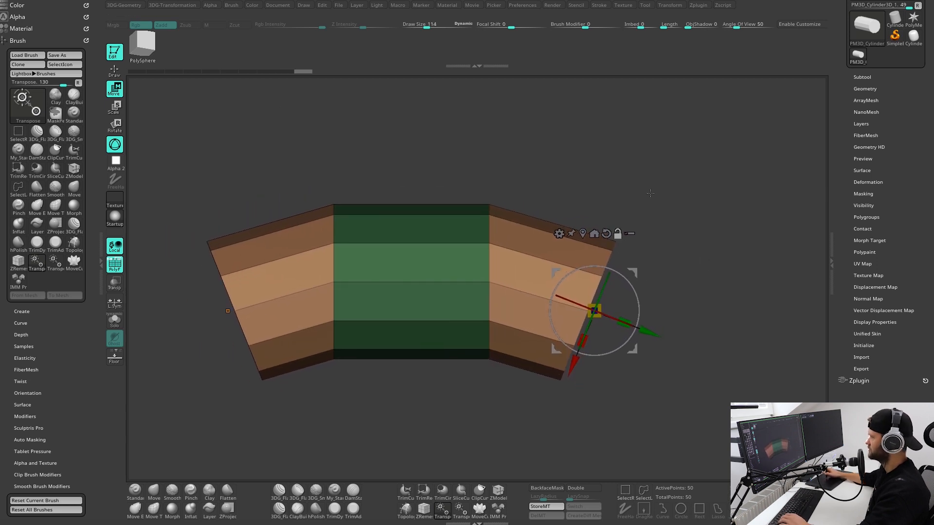
key("q")
Extrude a further segment from both bent ends with QMesh on Polygroup All.
left_click_drag(673, 229, 617, 282)
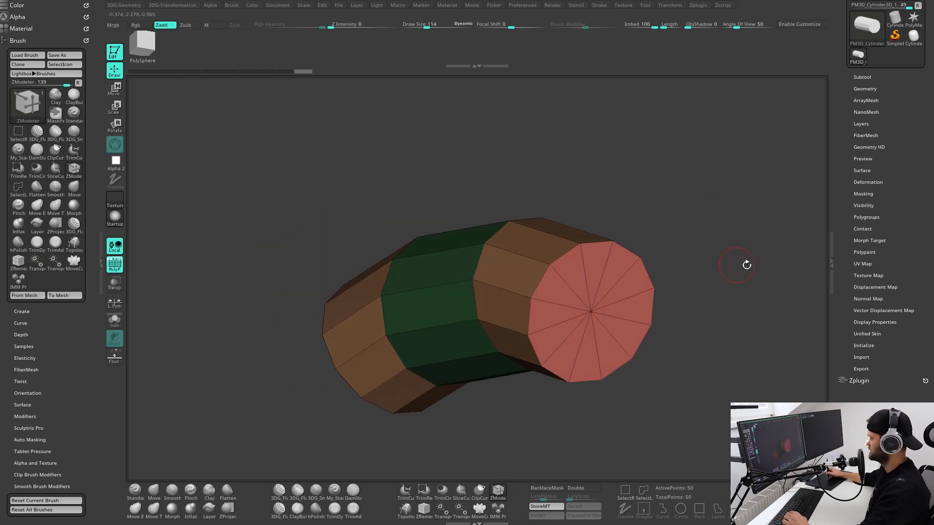
left_click_drag(746, 265, 615, 296)
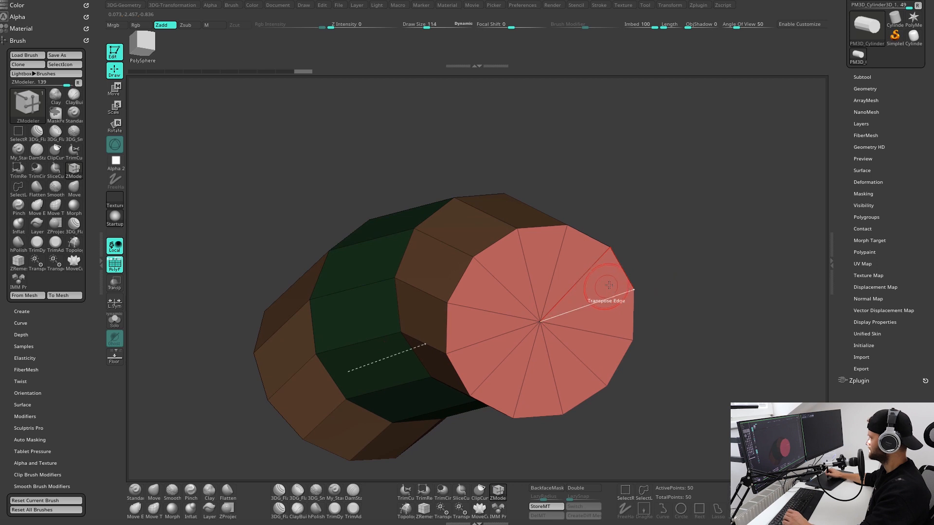
key("space")
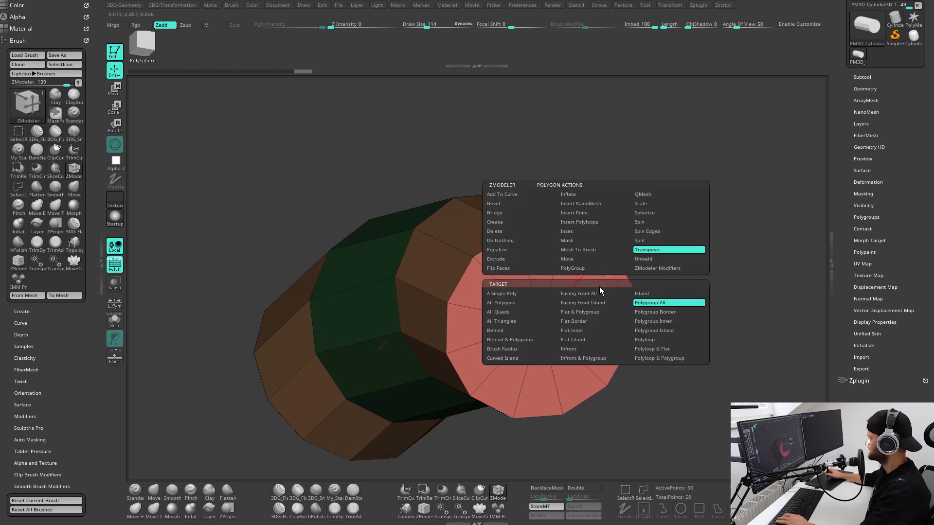
left_click(650, 195)
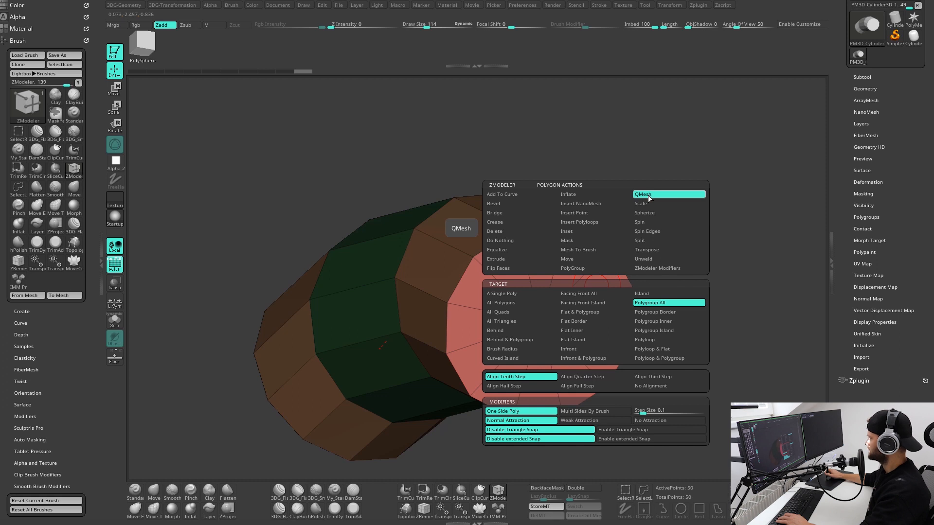
left_click_drag(740, 235, 705, 252)
left_click_drag(589, 294, 765, 313)
left_click_drag(729, 217, 717, 252)
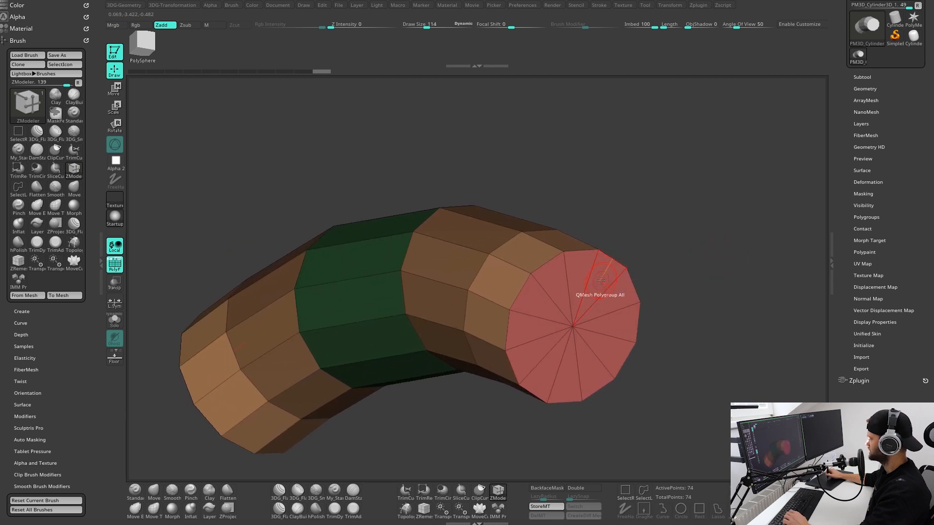
Apply Transpose Polygroup All to the new end caps and reset the unlocked gizmo's mesh orientation.
key("space")
left_click(664, 249)
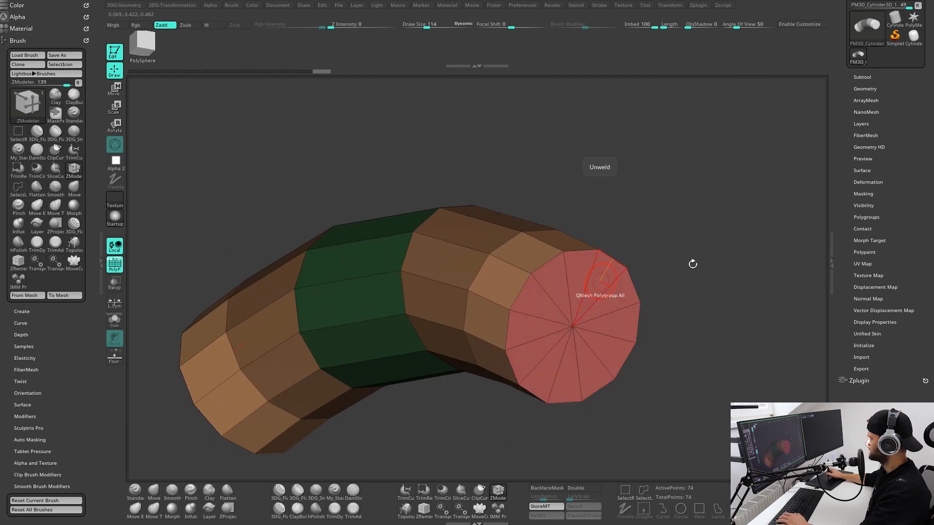
left_click(596, 283)
left_click_drag(715, 253, 727, 238, "shift")
left_click(610, 202, "alt")
left_click(587, 204, "alt")
Rotate and reposition the new end caps to continue the downward curve of the tube, and return to Draw mode.
left_click_drag(641, 273, 640, 318)
left_click_drag(708, 331, 724, 285, "alt")
left_click_drag(607, 335, 601, 325)
left_click_drag(720, 292, 729, 279, "shift")
mouse_move(652, 302)
left_mouse_down()
mouse_move(668, 300)
mouse_move(668, 311)
left_mouse_up()
key("q")
Add another segment to both ends of the curved tube with QMesh on Polygroup All.
mouse_move(733, 272)
left_mouse_down("alt")
mouse_move(725, 254)
mouse_move(625, 292)
left_mouse_up("alt")
key("space")
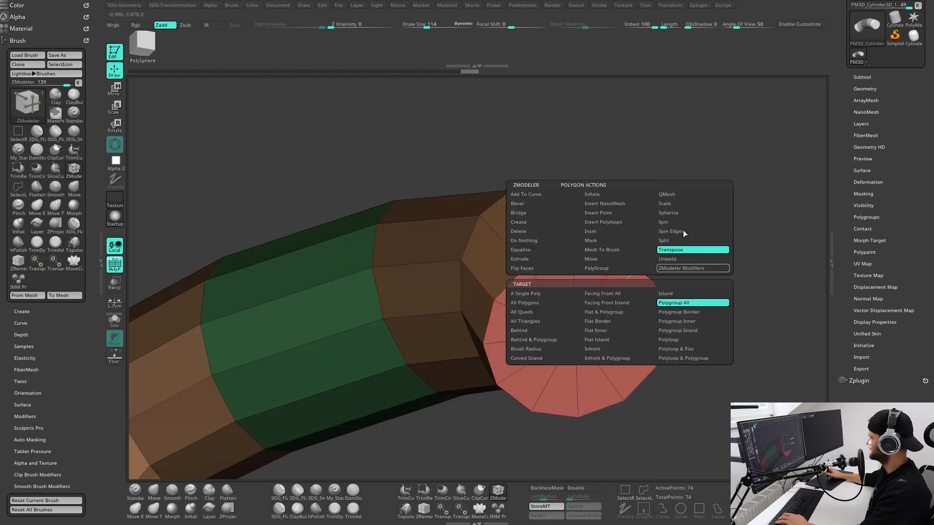
left_click(680, 195)
left_click_drag(751, 248, 756, 232)
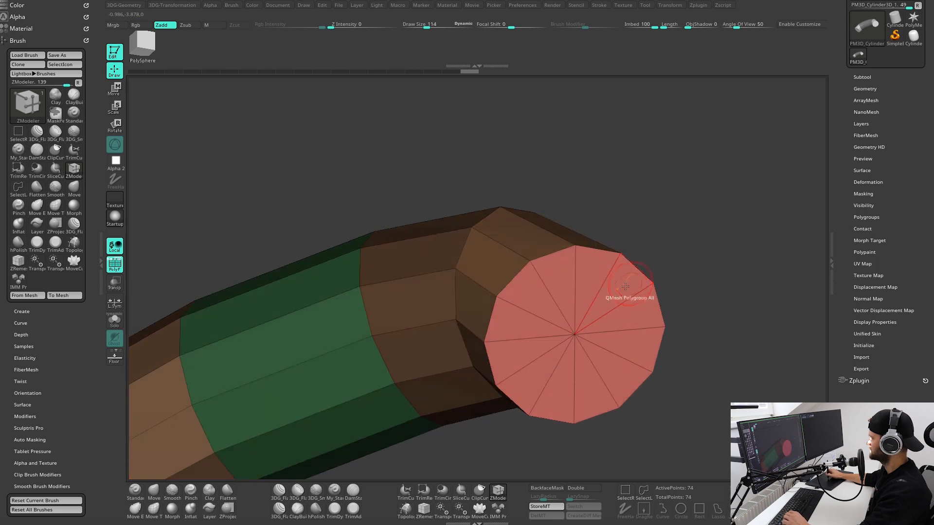
left_click_drag(624, 288, 646, 315)
left_click_drag(730, 233, 627, 320)
Apply Transpose to the latest end caps and center the gizmo on the cap with its orientation reset.
key("space")
left_click(692, 249)
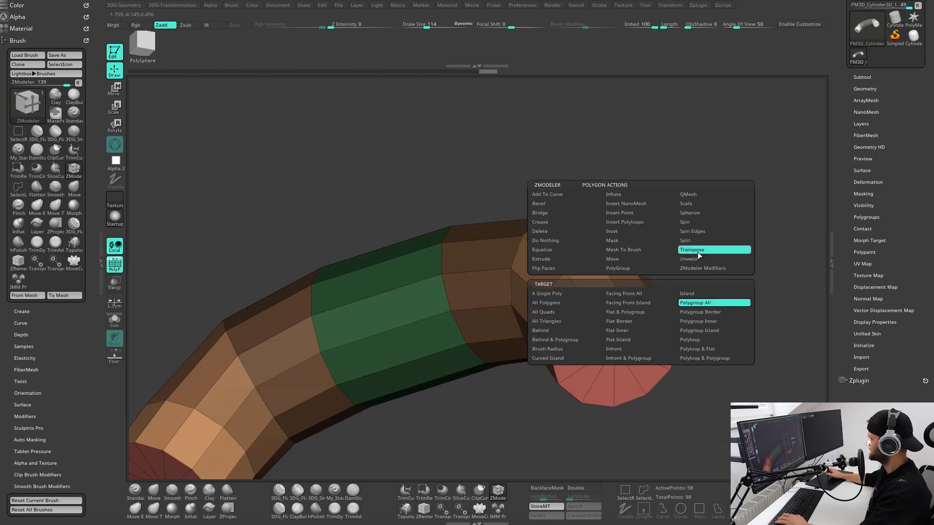
left_click(623, 321)
left_click_drag(702, 250, 650, 241)
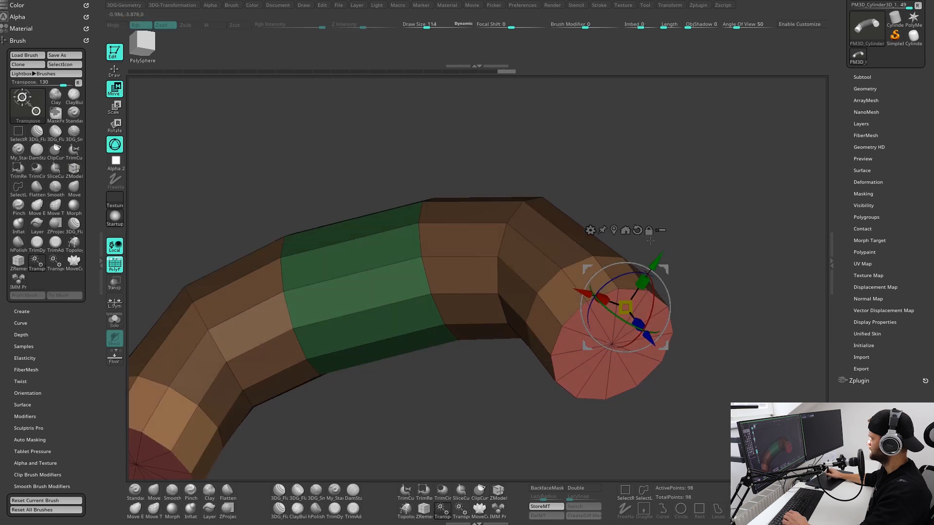
left_click(637, 230)
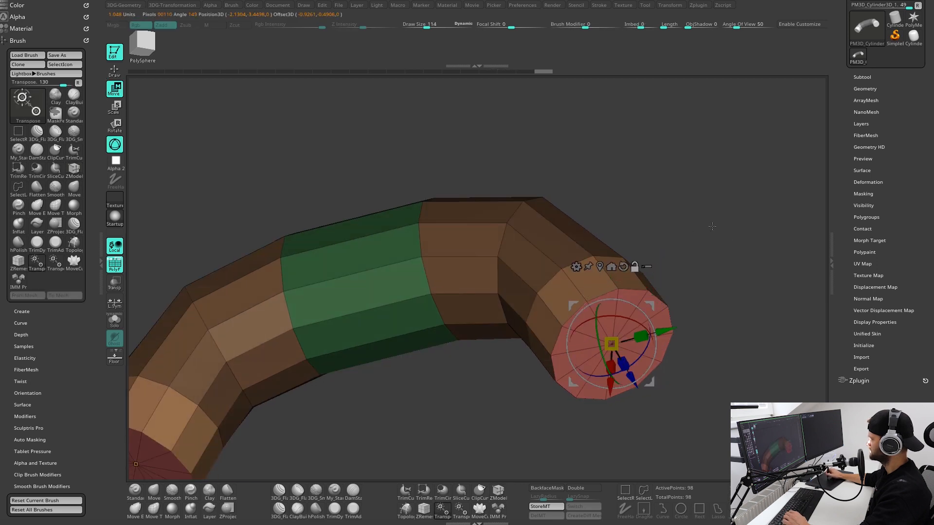
Adjust the last end caps so the tube forms an arch with both ends facing down, and return to Draw mode.
mouse_move(711, 227)
left_mouse_down("shift")
mouse_move(723, 257)
mouse_move(720, 238)
left_mouse_up("shift")
left_click_drag(652, 297, 644, 321)
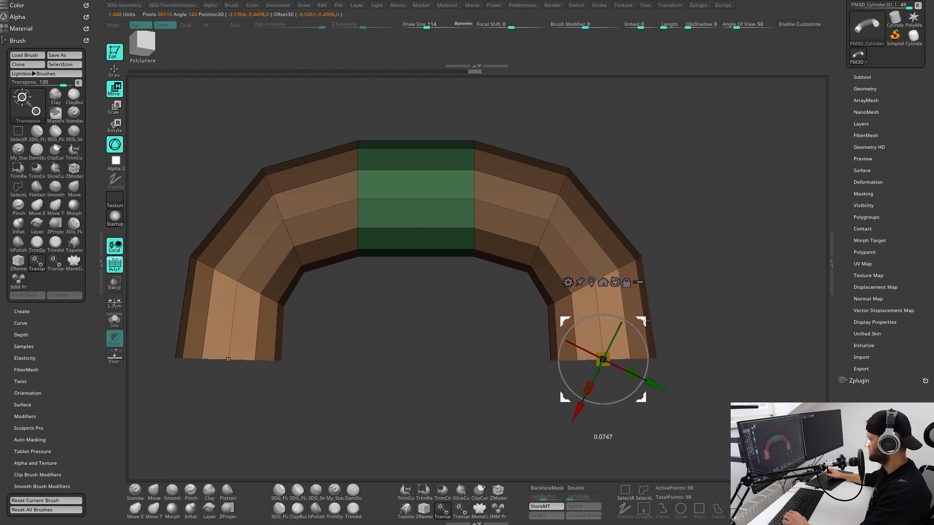
left_click_drag(746, 253, 726, 311)
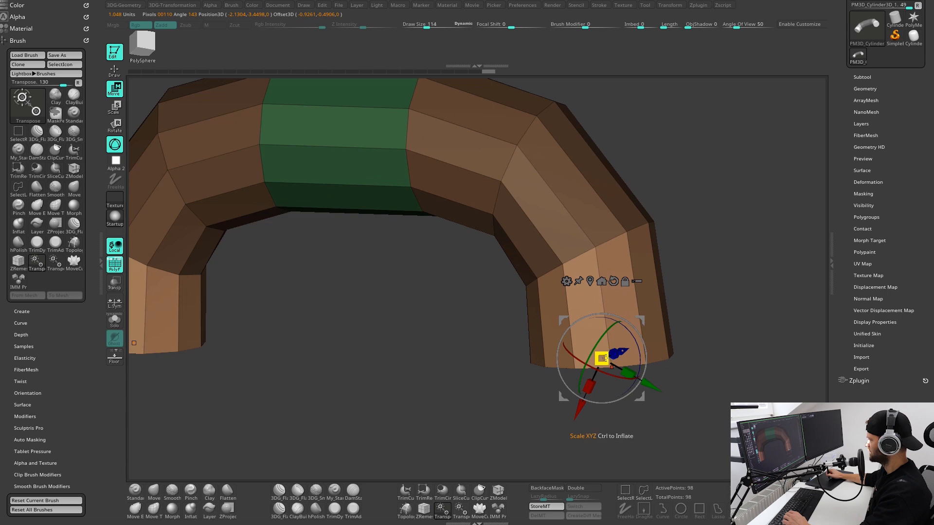
left_click_drag(602, 359, 586, 335)
mouse_move(739, 277)
left_mouse_down()
mouse_move(752, 187)
mouse_move(747, 281)
mouse_move(736, 262)
left_mouse_up()
left_click_drag(633, 326, 645, 331)
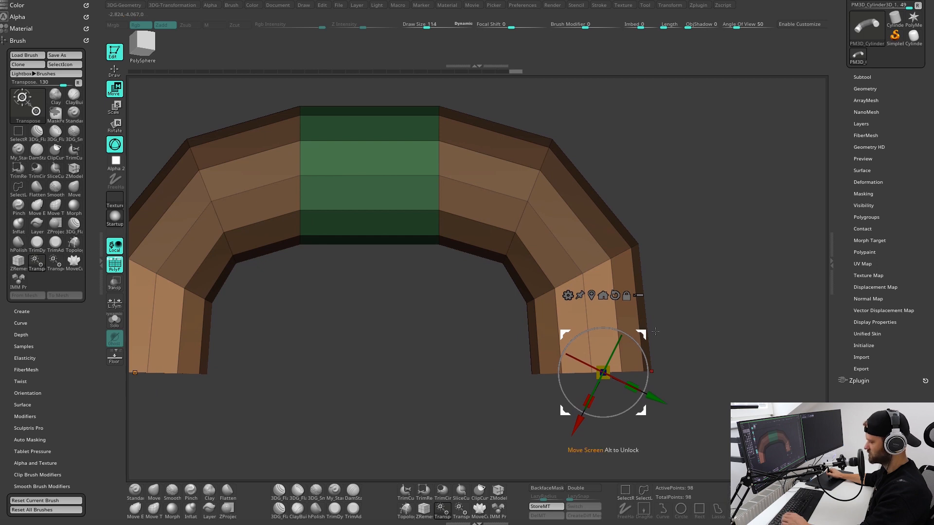
key("q")
Delete both red end caps of the arch with the ZModeler Delete action on Polygroup All.
mouse_move(727, 281)
left_mouse_down()
mouse_move(721, 229)
mouse_move(734, 289)
mouse_move(729, 261)
mouse_move(746, 276)
mouse_move(729, 248)
mouse_move(728, 282)
mouse_move(719, 274)
left_mouse_up()
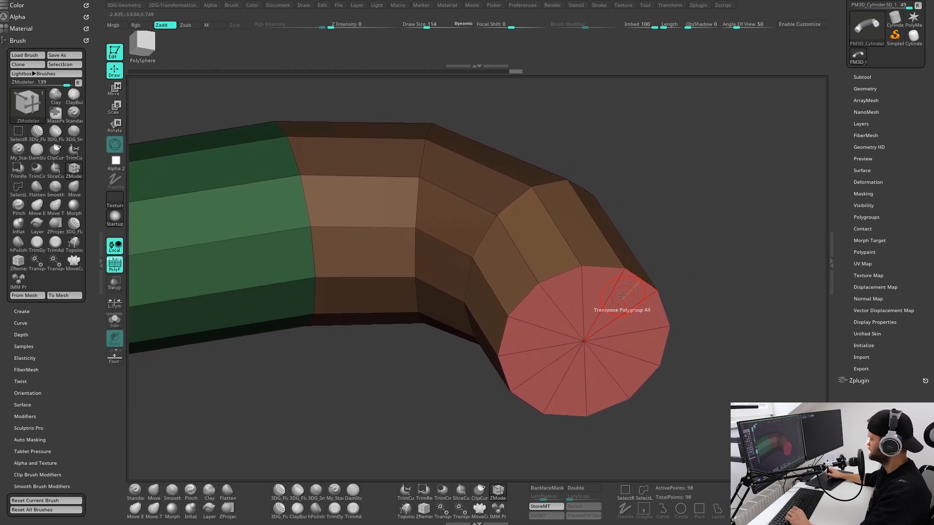
right_click(621, 298)
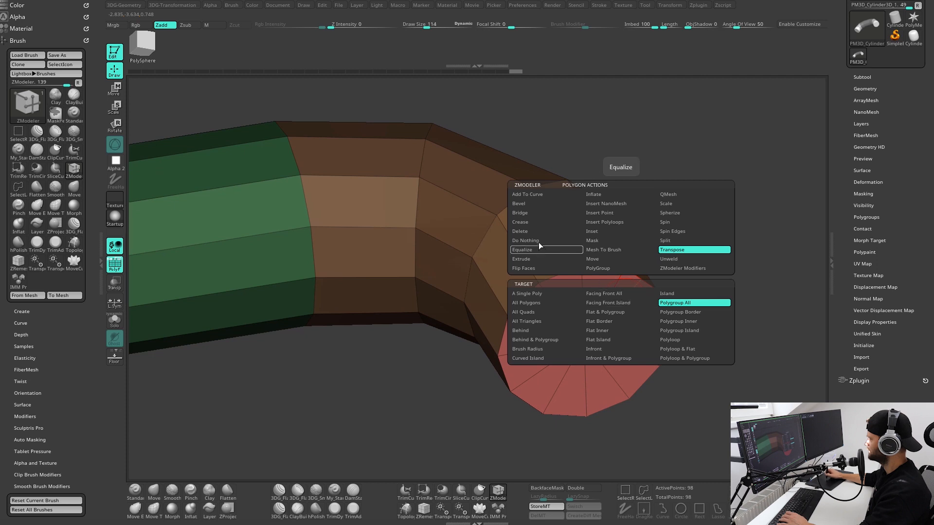
left_click(528, 232)
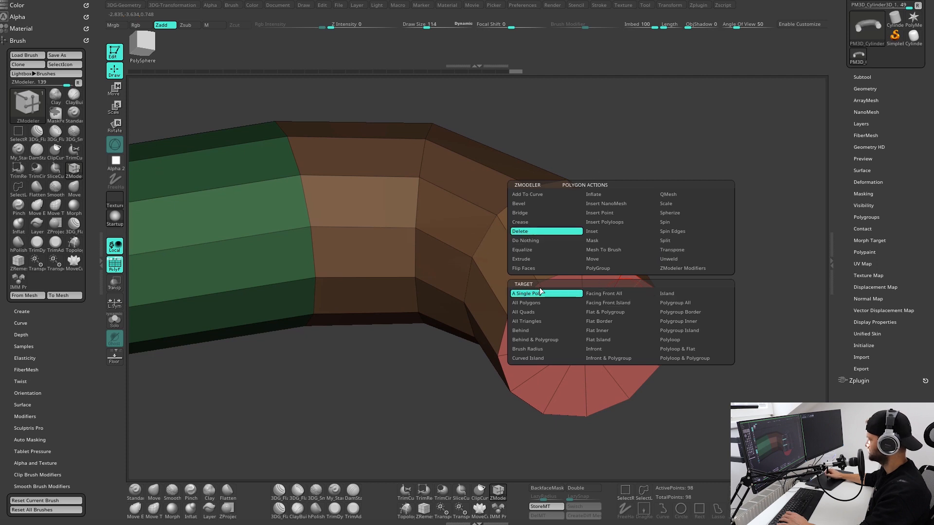
left_click(681, 303)
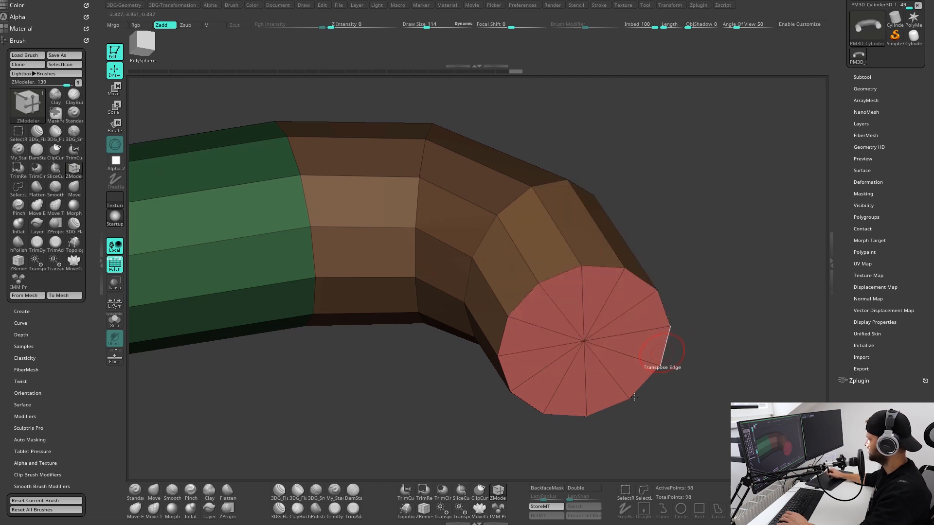
left_click(624, 326)
left_click_drag(738, 300, 648, 269, "shift")
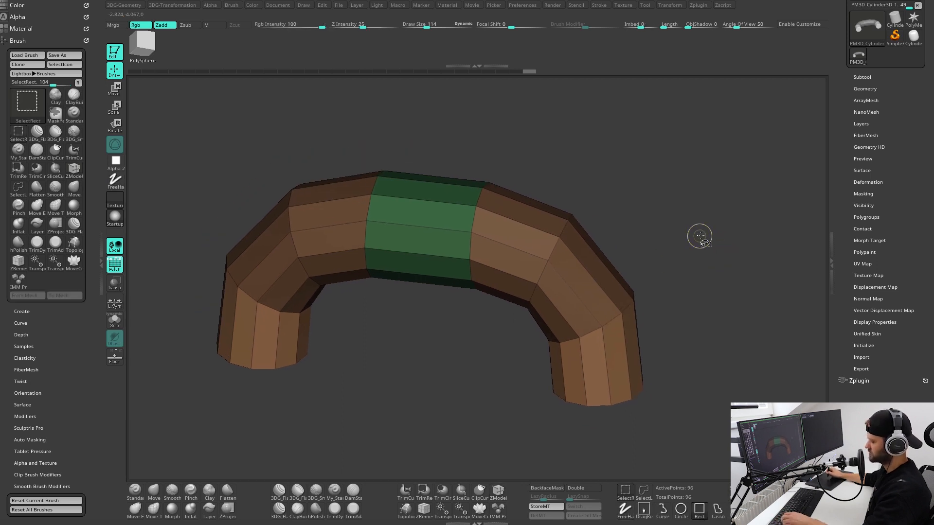
Clear the mask from the tube and open the Masking options to show the Clear command.
mouse_move(700, 236)
left_mouse_down()
mouse_move(722, 243)
mouse_move(718, 253)
mouse_move(710, 235)
mouse_move(736, 238)
left_mouse_up()
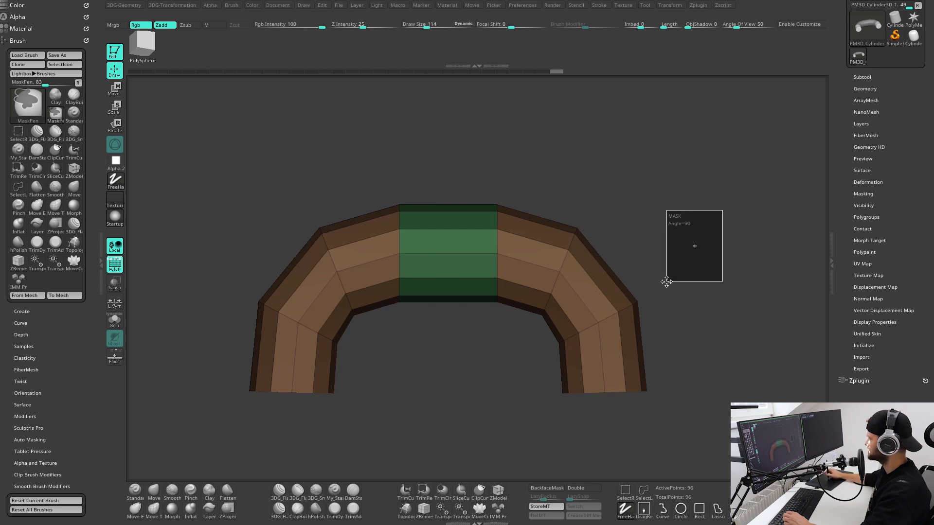
mouse_move(734, 256)
left_mouse_down()
mouse_move(730, 276)
mouse_move(726, 268)
mouse_move(736, 282)
left_mouse_up()
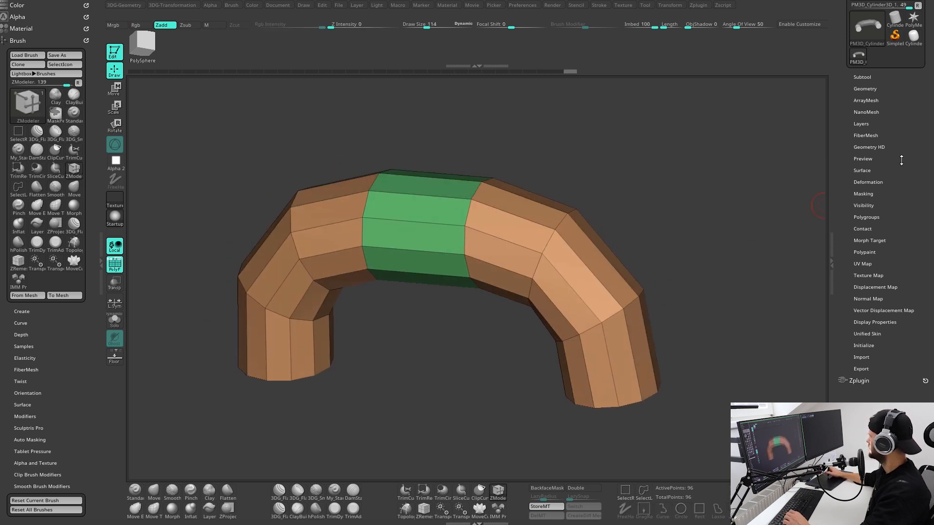
left_click_drag(903, 160, 891, 188)
left_click_drag(902, 235, 893, 271)
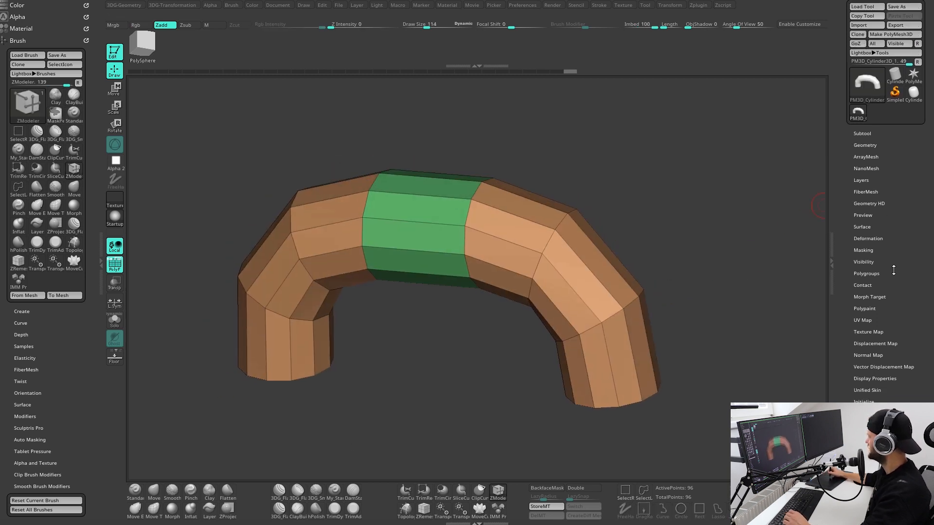
left_click(864, 250)
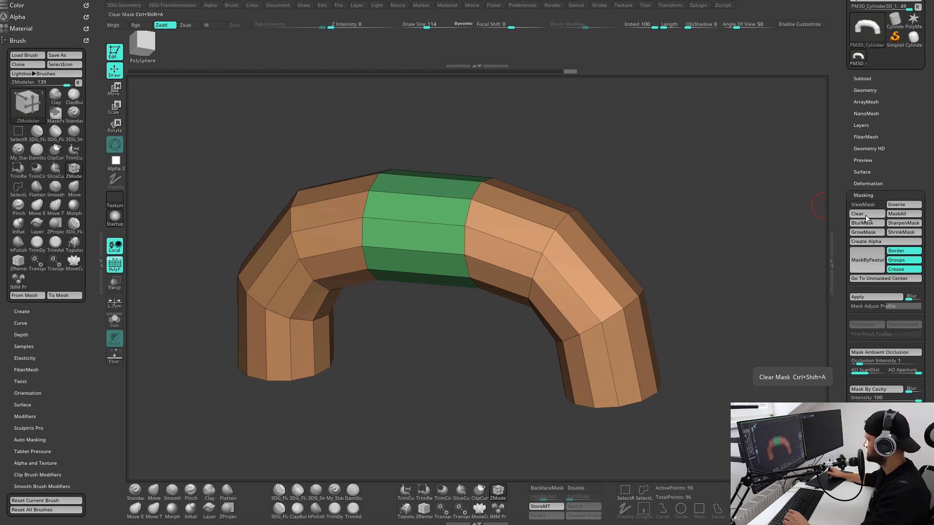
Set the ZModeler edge action to Transpose with EdgeLoop Complete and apply it to the lowest bend loop on the arch's legs.
left_click_drag(710, 273, 745, 302)
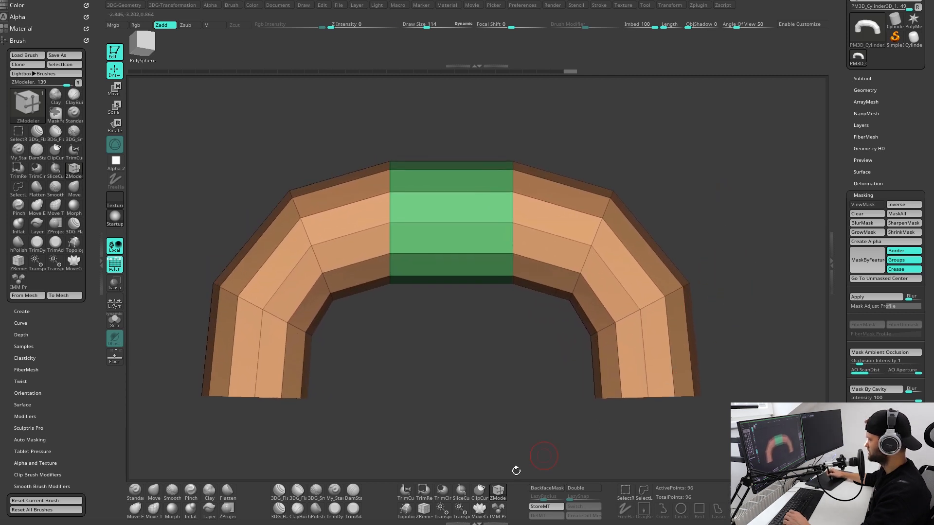
left_click_drag(756, 268, 755, 291, "alt")
mouse_move(757, 251)
left_mouse_down("alt")
mouse_move(771, 257)
mouse_move(748, 237)
mouse_move(744, 259)
left_mouse_up("alt")
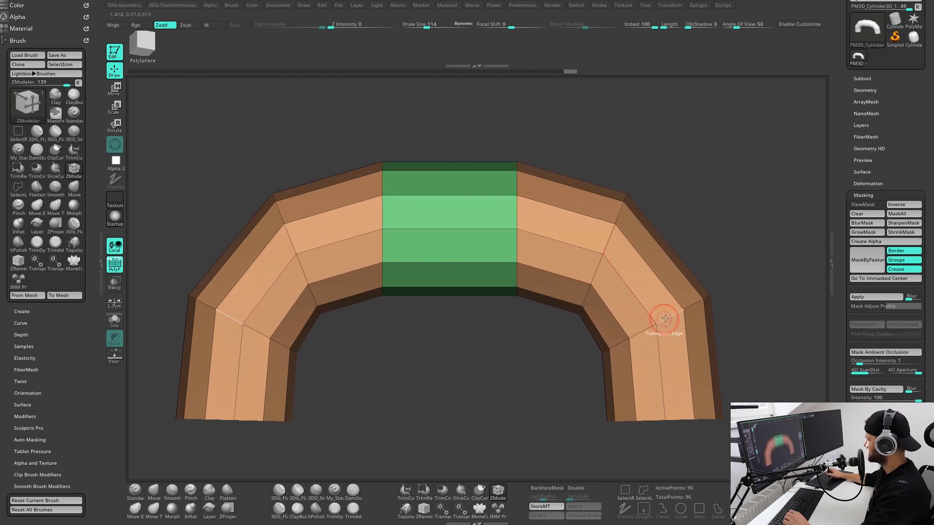
key("space")
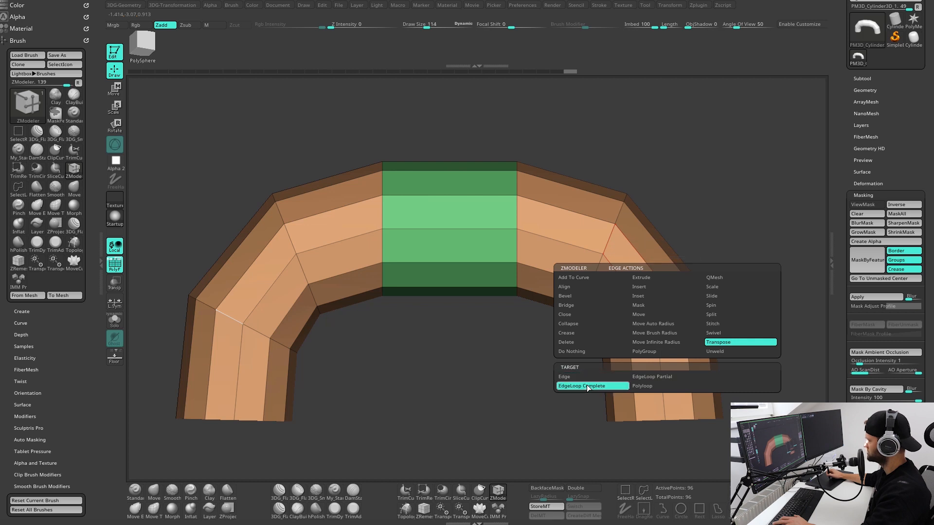
left_click_drag(779, 249, 770, 269, "alt")
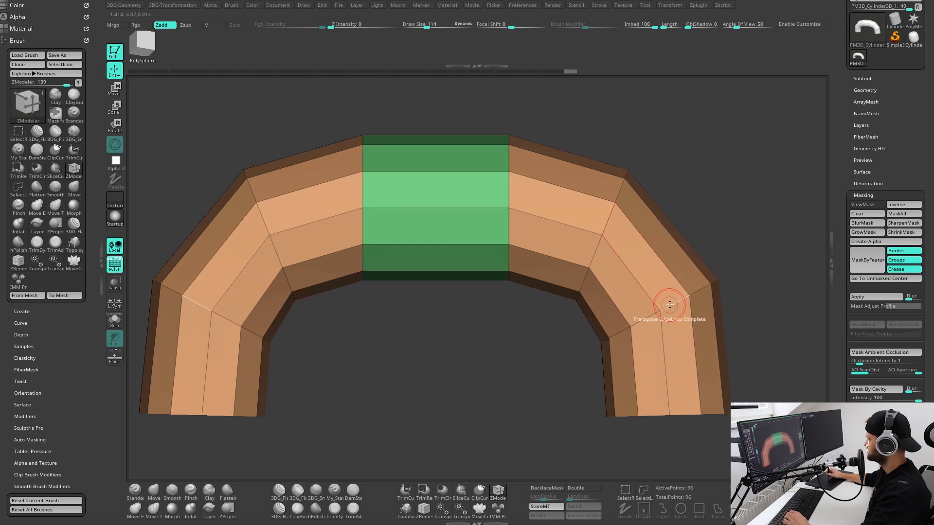
left_click(669, 305)
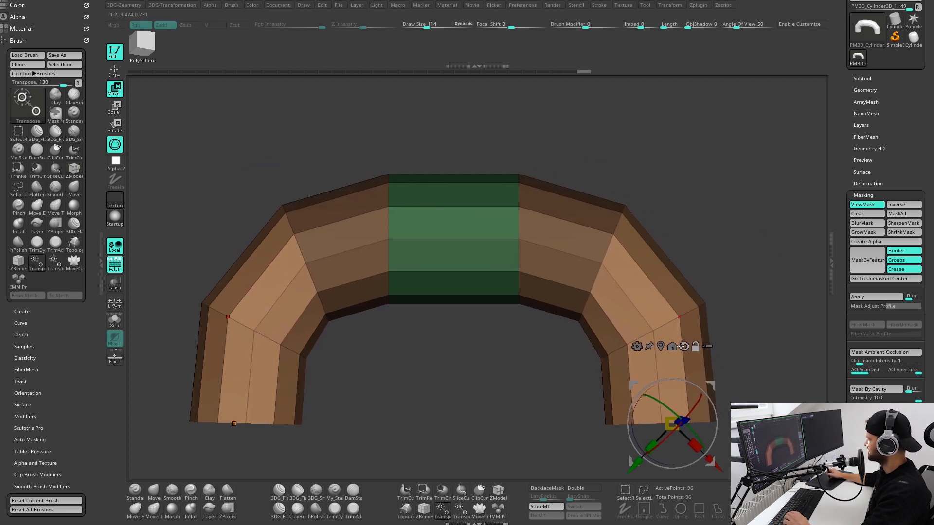
Center the gizmo on the lowest bend loop with its orientation reset, rotate the loop slightly, and return to Draw mode.
left_click(683, 346, "alt")
left_click(660, 346, "alt")
left_click_drag(762, 265, 759, 292, "alt")
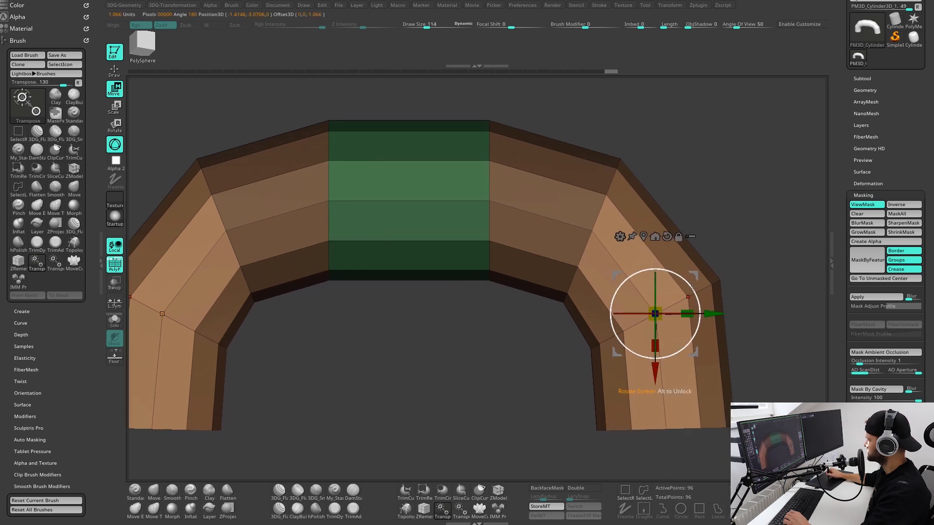
left_click_drag(692, 287, 687, 277)
mouse_move(759, 284)
left_mouse_down("alt")
mouse_move(761, 258)
mouse_move(749, 265)
left_mouse_up("alt")
key("q")
Transpose the upper bend loop, center and reset the gizmo on it, rotate it about -9.4 degrees, and return to Draw mode.
left_click(626, 277)
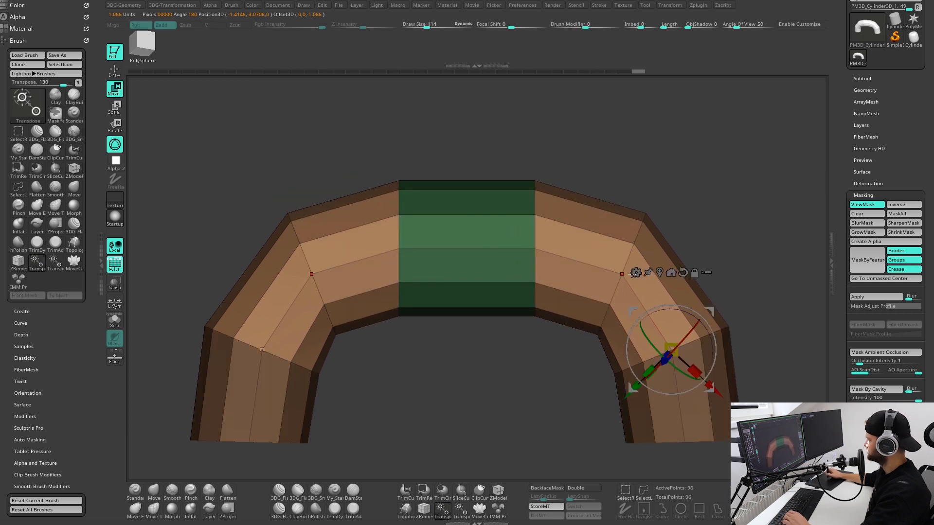
left_click(682, 273, "alt")
left_click(659, 272, "alt")
left_click_drag(658, 249, 664, 254)
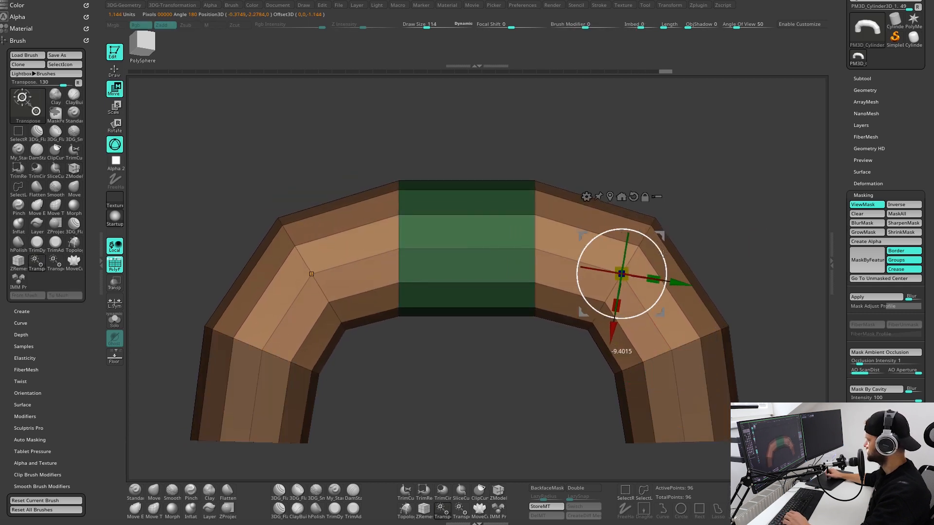
key("q")
Transpose the edge loop bordering the green section, rotate it slightly, and return to Draw mode.
left_click(535, 263)
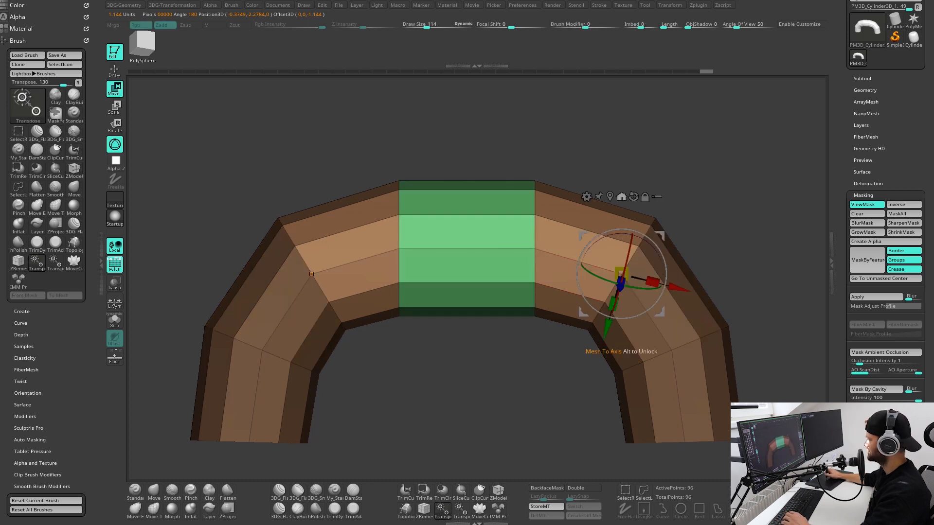
left_click_drag(566, 220, 574, 227)
key("q")
Activate Dynamic Subdiv on the arch to smooth the low-poly tube.
mouse_move(708, 209)
left_mouse_down()
mouse_move(731, 229)
mouse_move(723, 241)
mouse_move(731, 264)
mouse_move(715, 248)
left_mouse_up()
key("ctrl+h")
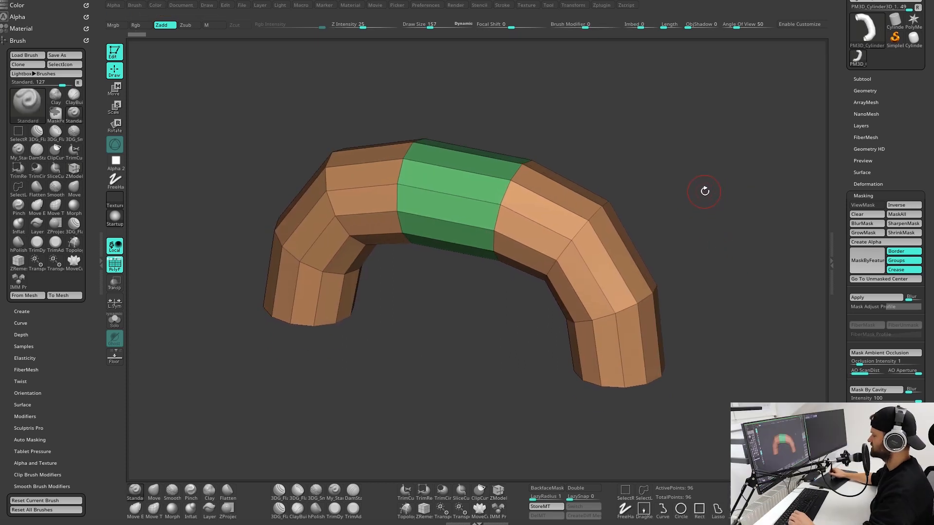
left_click_drag(705, 191, 714, 213)
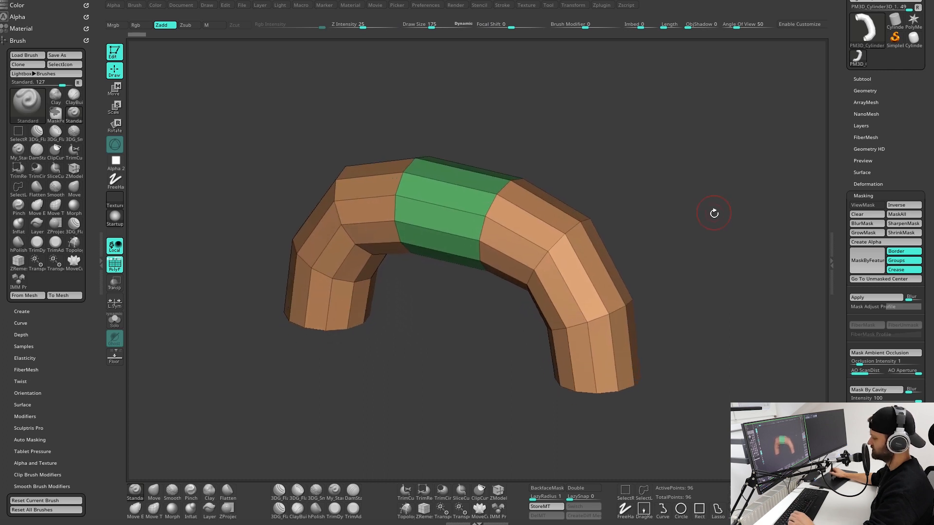
key("d")
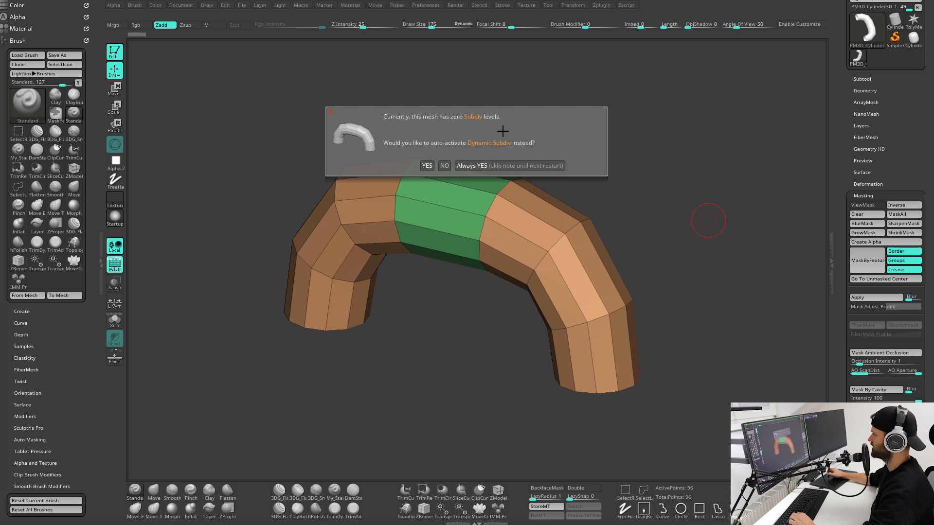
left_click(426, 166)
left_click_drag(667, 203, 679, 219)
Toggle Dynamic subdivision off and on in the Geometry settings to compare the low-poly and smoothed tube.
left_click(875, 90)
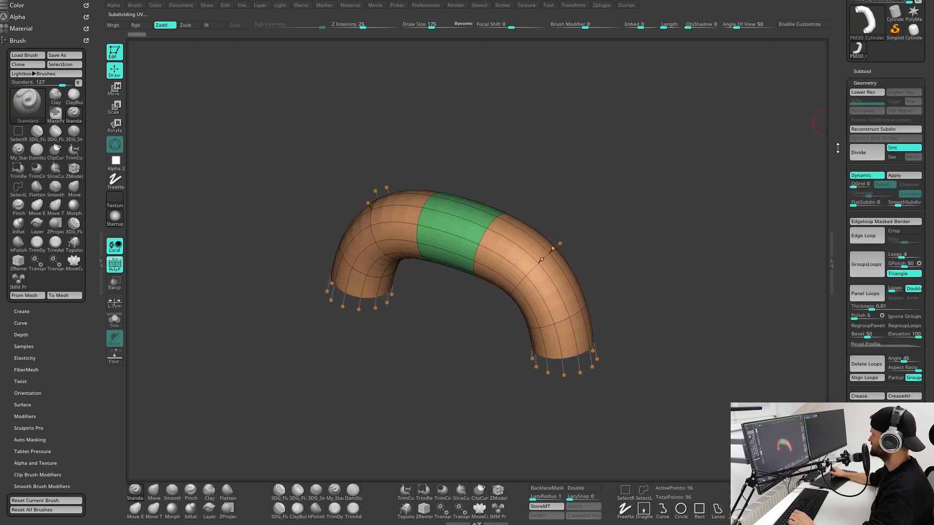
left_click_drag(837, 148, 840, 140)
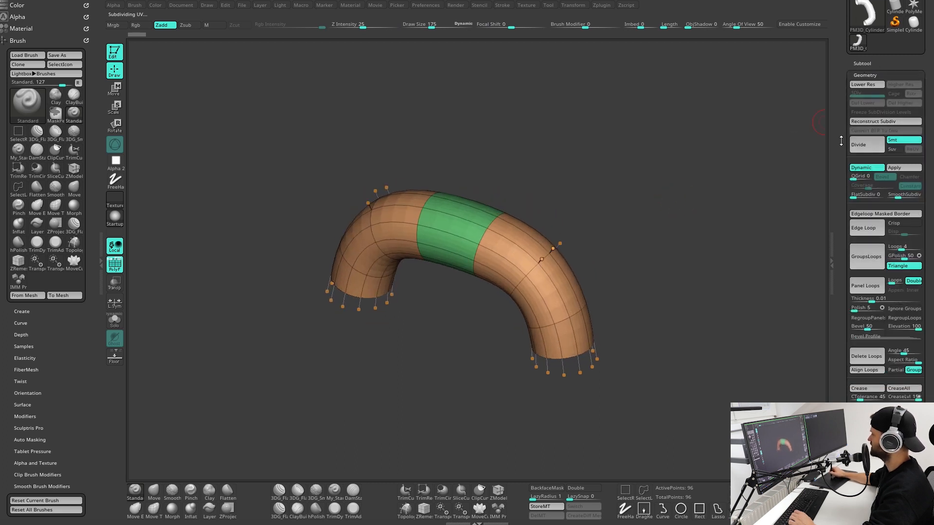
left_click(870, 168)
left_click(862, 169)
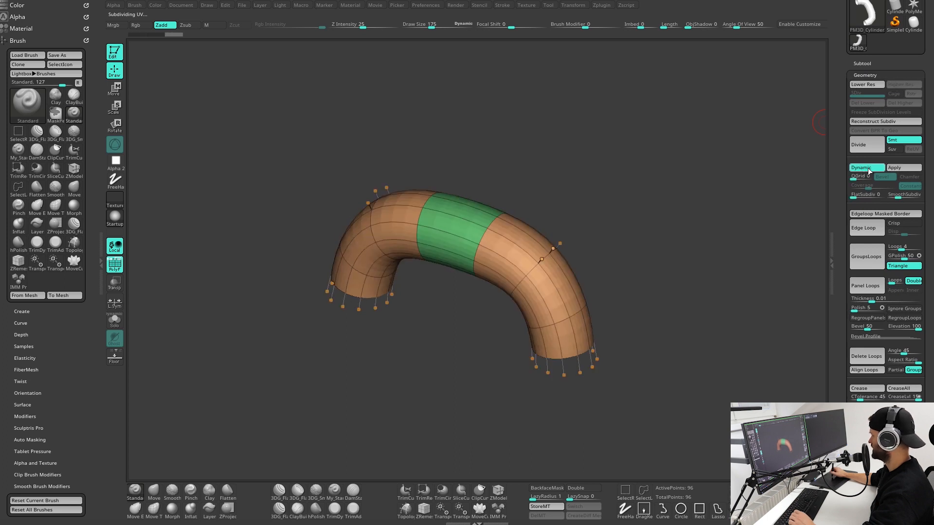
left_click(866, 168)
left_click(867, 167)
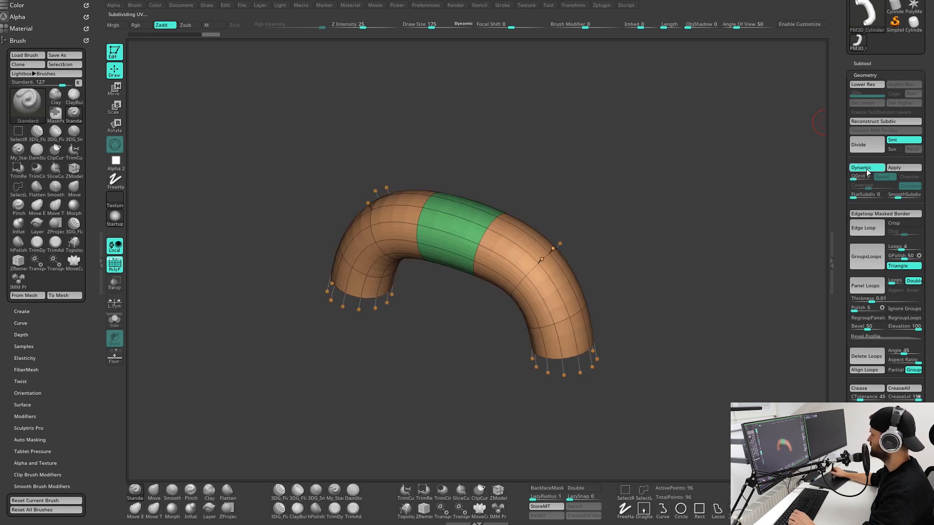
Examine the SmoothSubdiv setting and the smoothed tube from several angles, and switch the subdivision preview off.
left_click_drag(843, 180, 843, 172)
left_click_drag(689, 200, 687, 240)
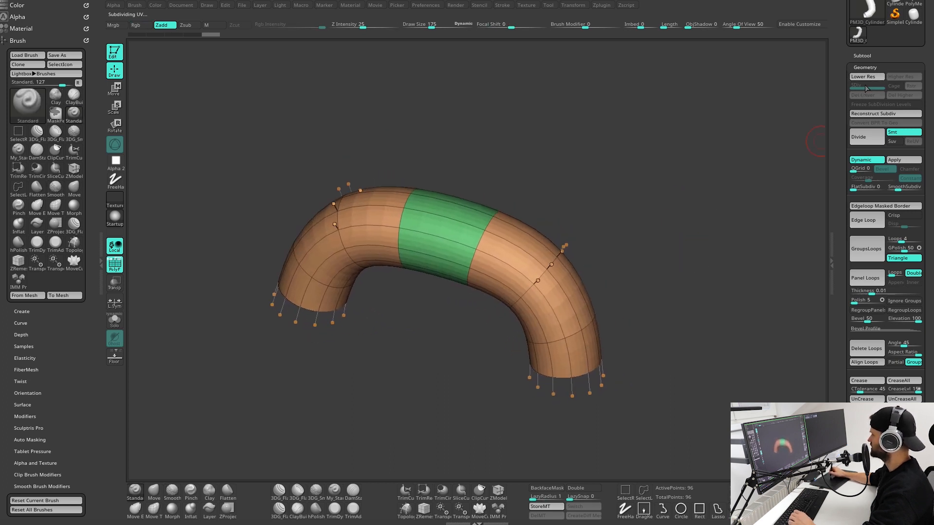
left_click_drag(722, 200, 817, 190)
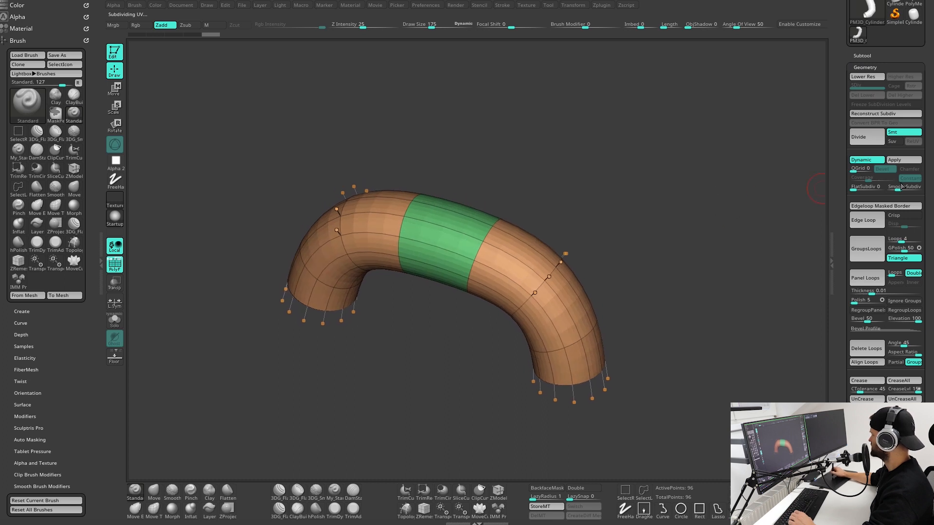
left_click_drag(694, 242, 902, 190)
left_click_drag(646, 220, 677, 210)
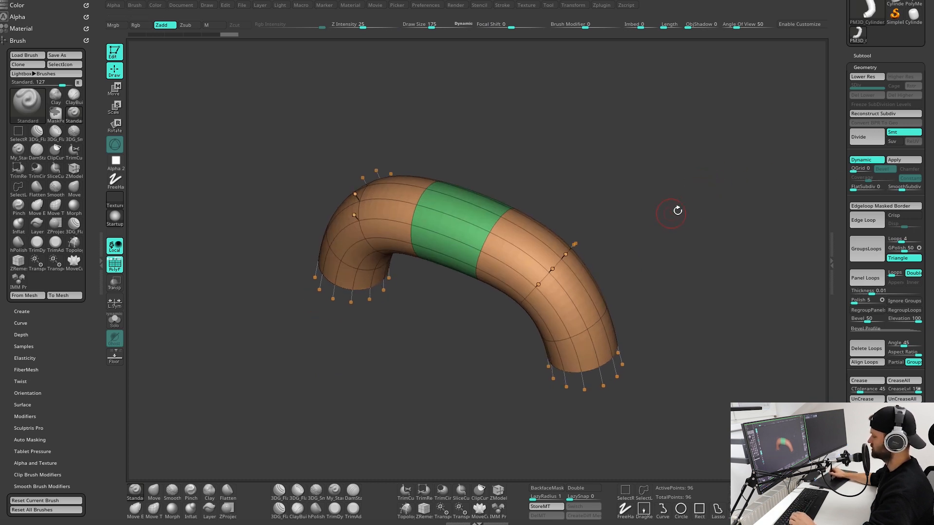
key("shift+d")
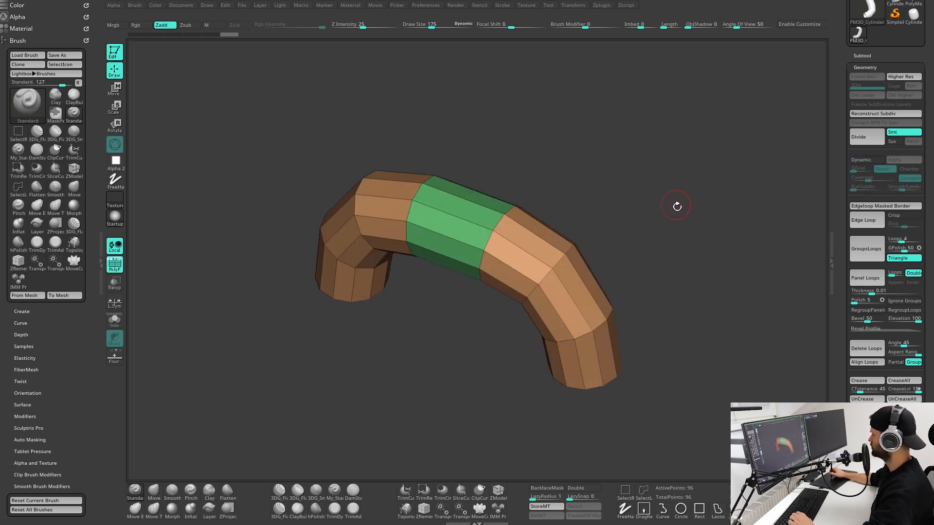
Thin the tube with negative Inflate deformations, finishing with a value of about -40.
left_click(870, 68)
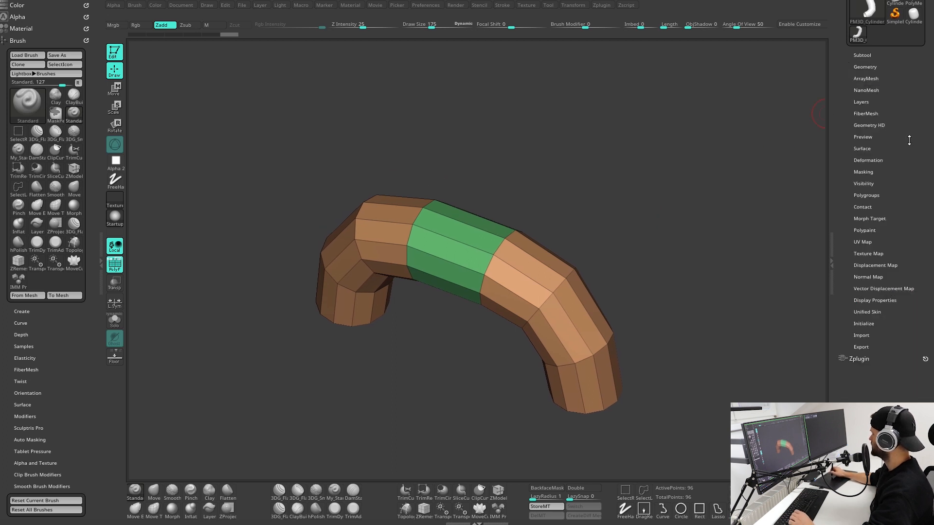
left_click(868, 160)
left_click_drag(702, 213, 722, 217)
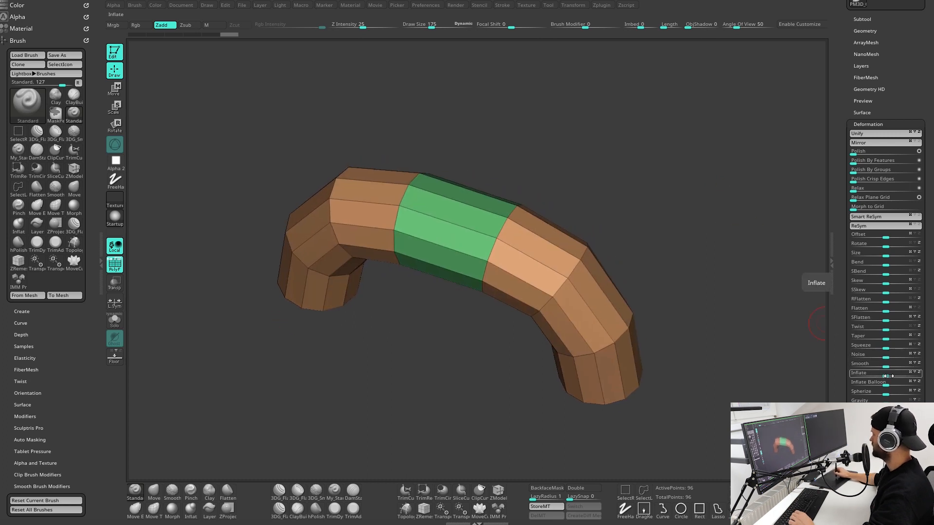
left_click_drag(882, 375, 837, 375)
mouse_move(771, 337)
left_mouse_down()
mouse_move(743, 308)
mouse_move(743, 327)
mouse_move(778, 327)
left_mouse_up()
left_click_drag(886, 375, 871, 373)
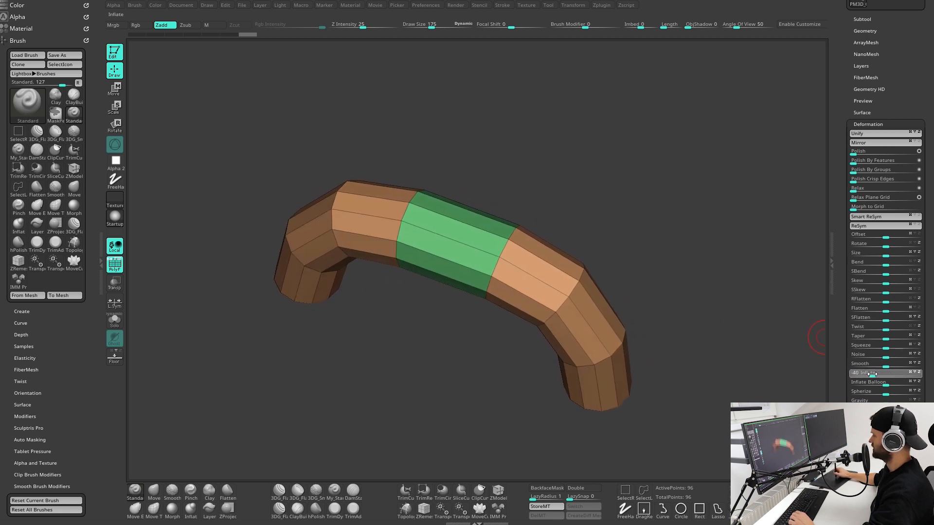
left_click_drag(705, 263, 691, 233, "alt")
Preview the thinner tube with Dynamic Subdiv from another angle and switch the preview off.
key("d")
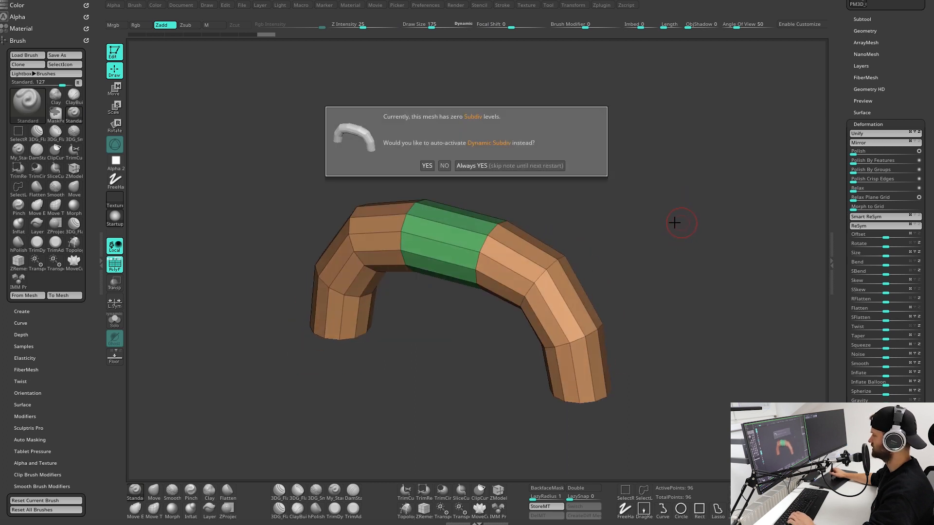
left_click(427, 165)
left_click_drag(694, 185, 615, 104)
key("shift+d")
Show the floor grid under the tube and open the Transform options.
key("shift+p")
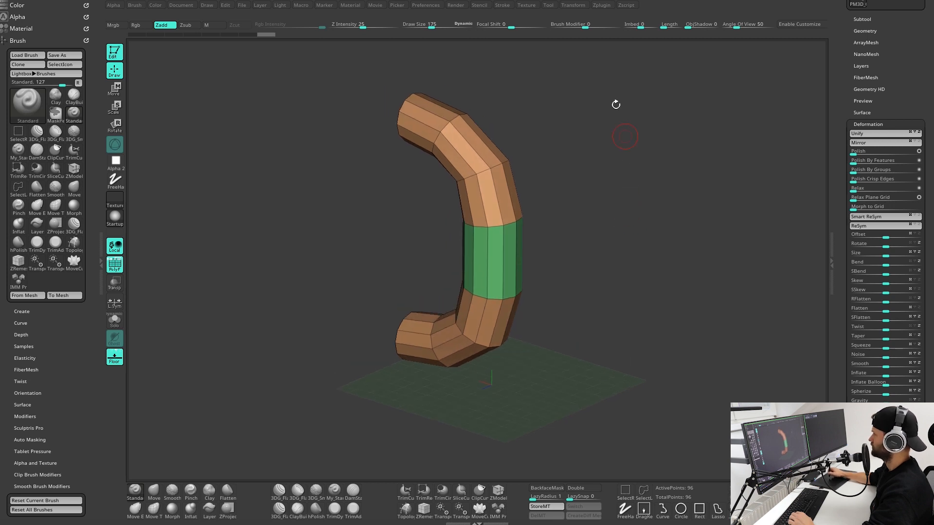
left_click(578, 5)
left_click(608, 215)
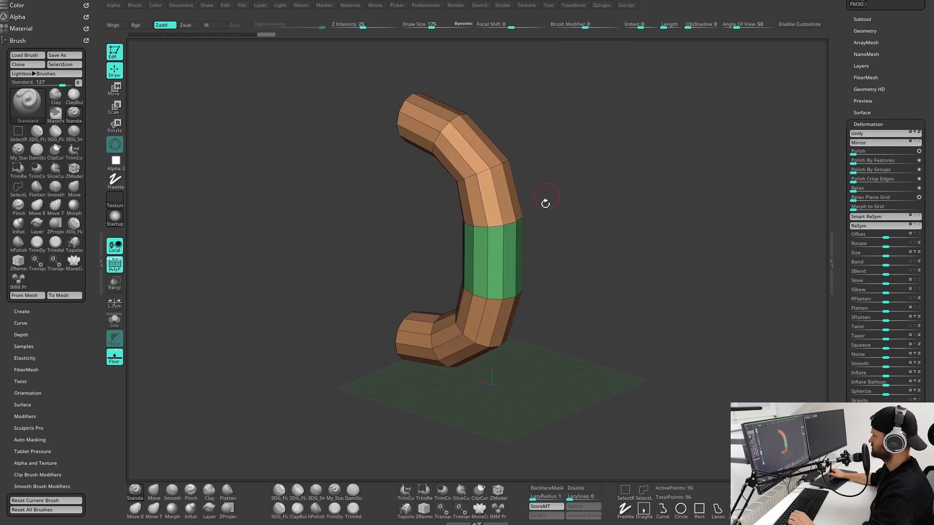
Switch to the Move gizmo in a straight side view and reset the gizmo's orientation to the world axes.
mouse_move(641, 243)
left_mouse_down("shift")
mouse_move(645, 258)
mouse_move(642, 244)
mouse_move(629, 251)
left_mouse_up("shift")
key("w")
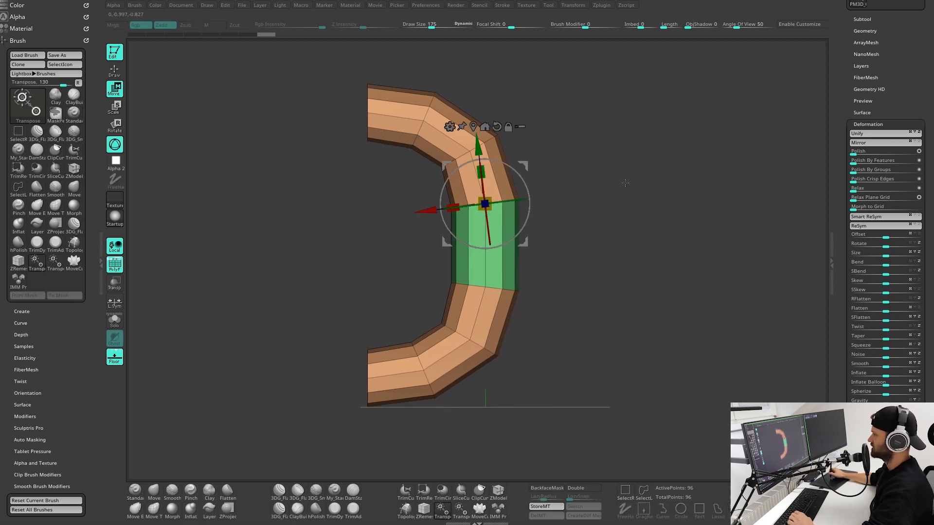
left_click_drag(646, 190, 631, 203)
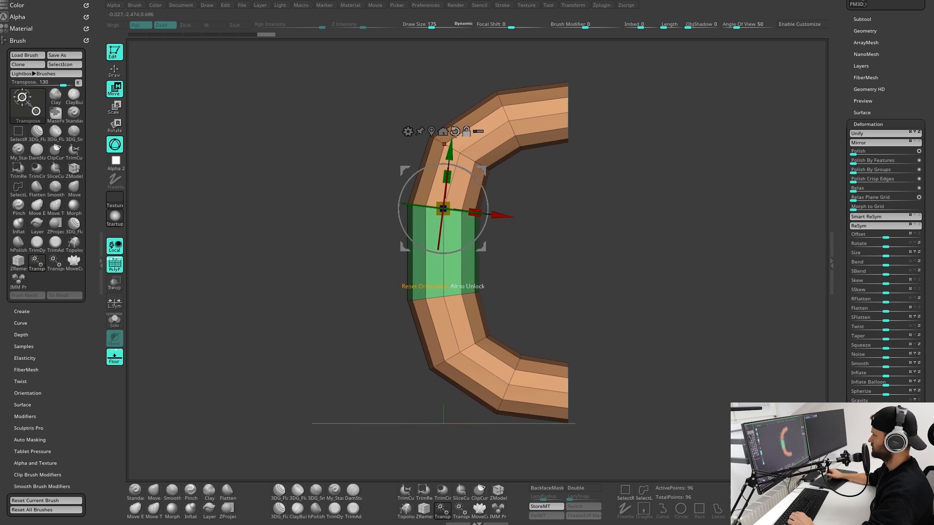
left_click(455, 131)
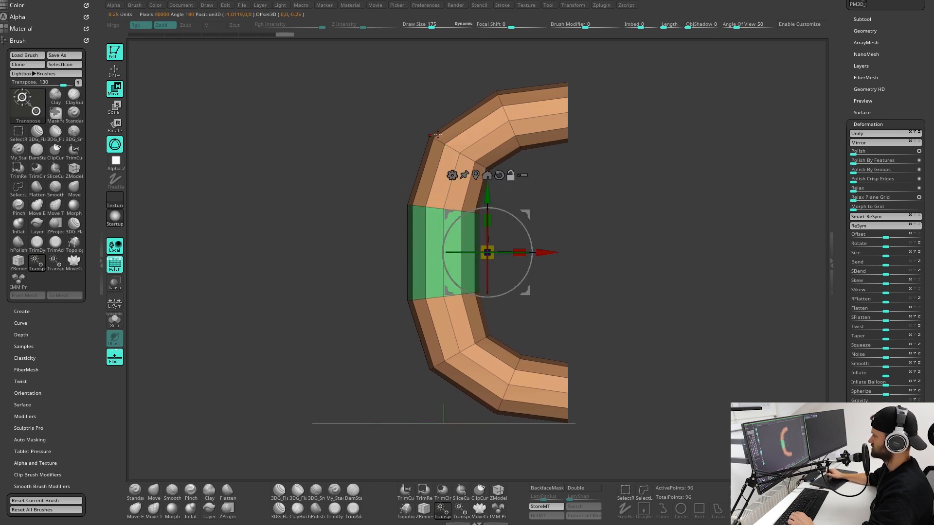
Rotate the arch a quarter turn so its open ends point down at the floor.
left_click_drag(599, 206, 595, 199, "alt")
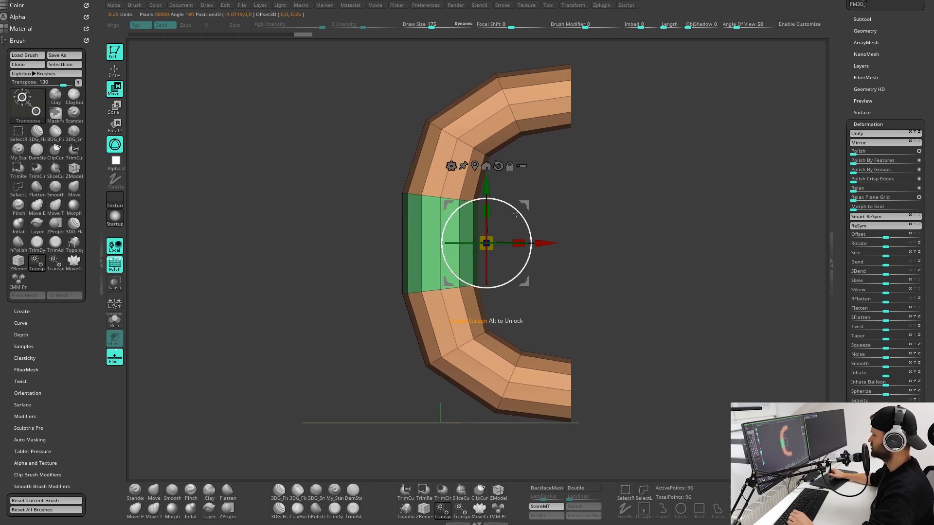
left_click_drag(444, 424, 446, 426)
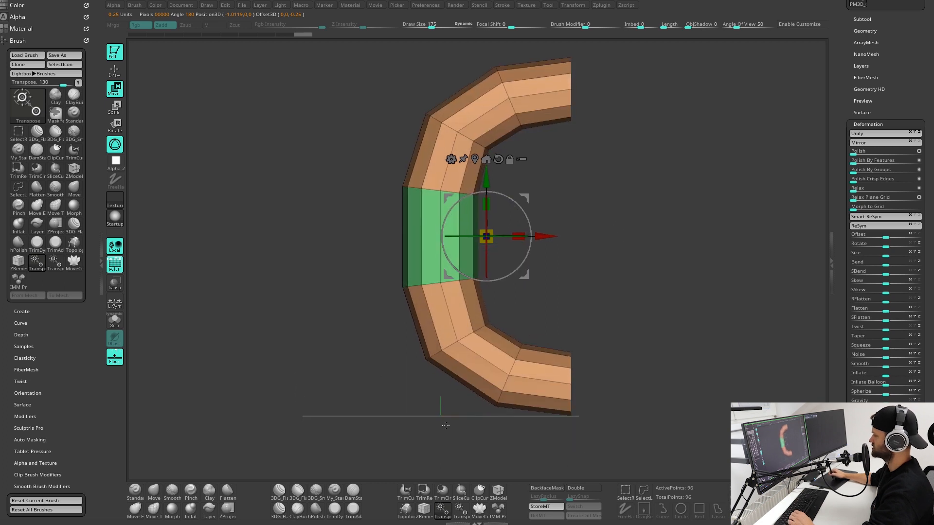
mouse_move(636, 244)
left_mouse_down()
mouse_move(630, 252)
mouse_move(628, 240)
left_mouse_up()
mouse_move(628, 239)
left_mouse_down("alt")
mouse_move(621, 230)
mouse_move(627, 243)
left_mouse_up("alt")
left_click_drag(522, 210, 525, 271)
left_click_drag(690, 166, 724, 147, "alt")
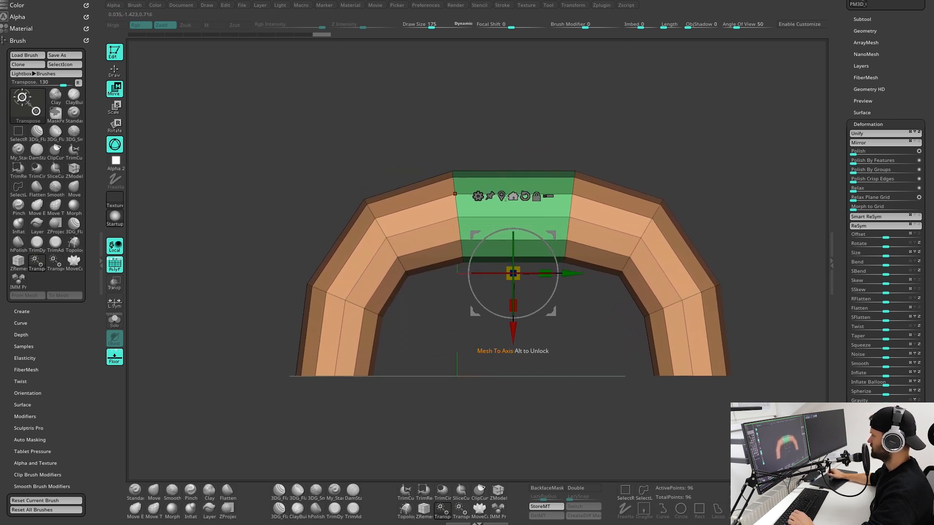
Centre the arch over the floor grid with Mesh To Axis and return to Draw mode.
mouse_move(675, 125)
left_mouse_down()
mouse_move(627, 155)
mouse_move(641, 113)
mouse_move(628, 141)
left_mouse_up()
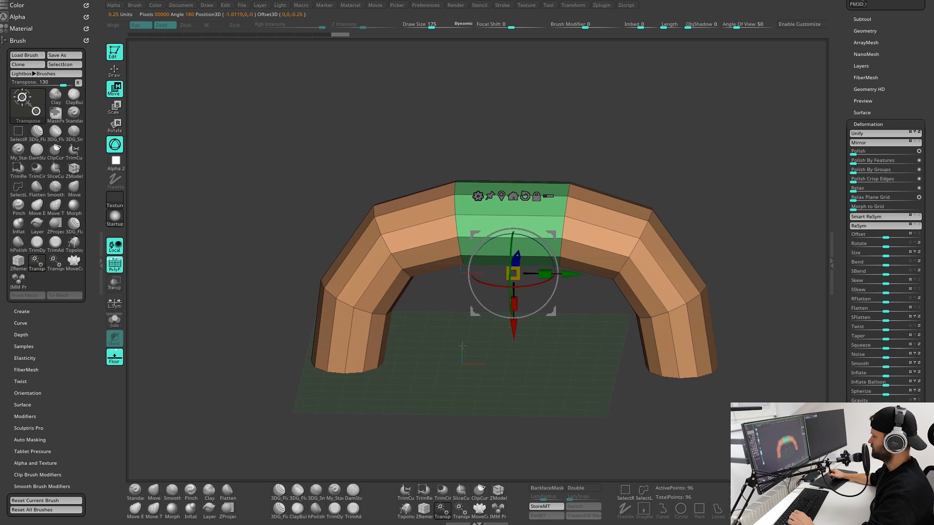
left_click_drag(693, 168, 721, 145, "shift")
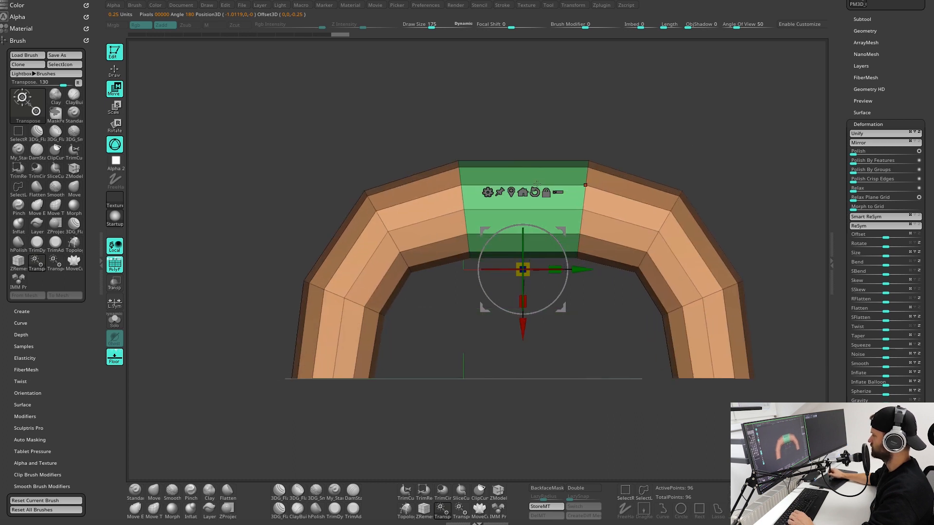
left_click_drag(534, 175, 529, 183, "alt")
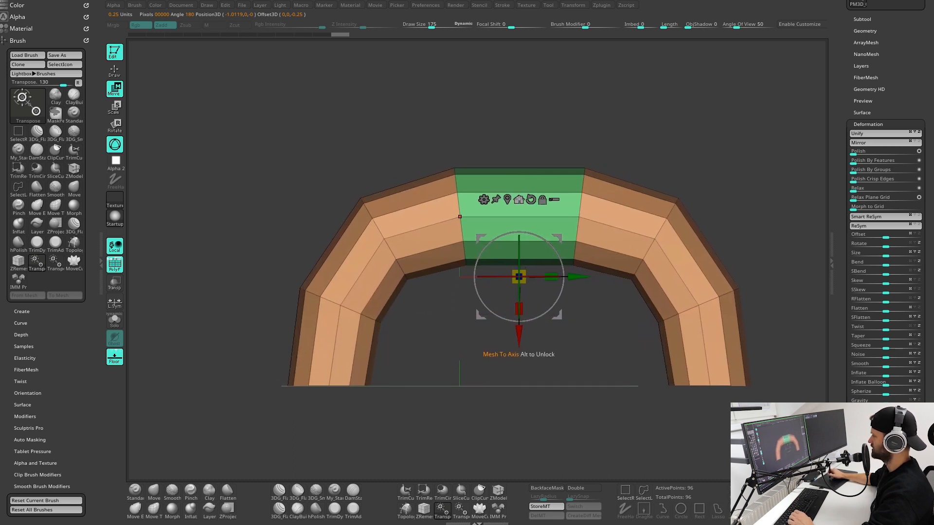
left_click(519, 199)
left_click_drag(664, 140, 649, 155)
mouse_move(649, 155)
left_mouse_down("alt")
mouse_move(657, 175)
mouse_move(666, 157)
left_mouse_up("alt")
left_click_drag(468, 260, 468, 413)
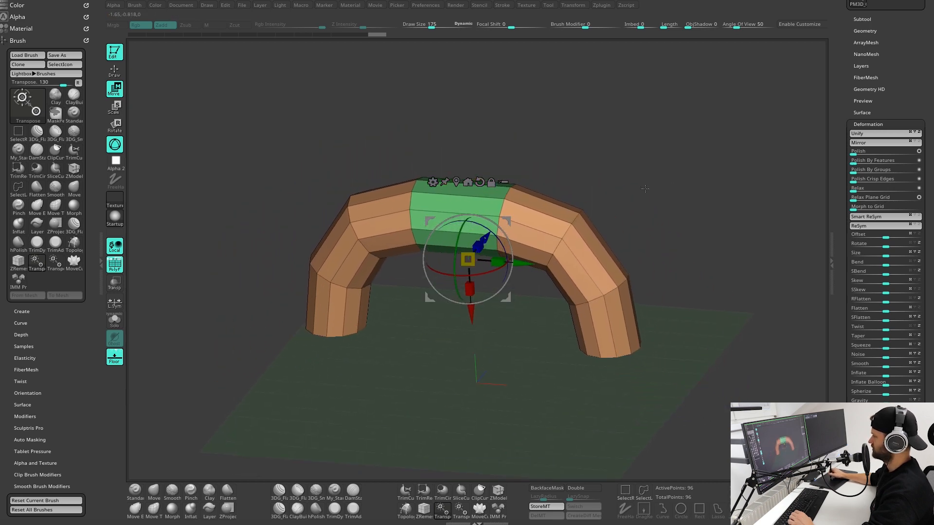
mouse_move(648, 184)
left_mouse_down("shift")
mouse_move(677, 148)
mouse_move(692, 172)
mouse_move(673, 198)
mouse_move(684, 197)
left_mouse_up("shift")
mouse_move(683, 197)
left_mouse_down("alt")
mouse_move(677, 177)
mouse_move(652, 207)
mouse_move(687, 236)
mouse_move(708, 182)
mouse_move(690, 215)
left_mouse_up("alt")
key("q")
left_click_drag(886, 65, 895, 148)
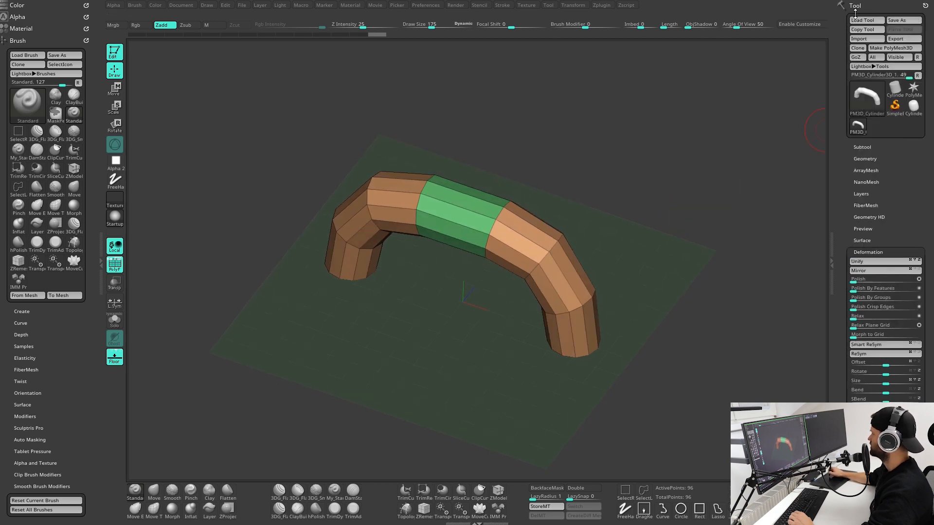
left_click(905, 20)
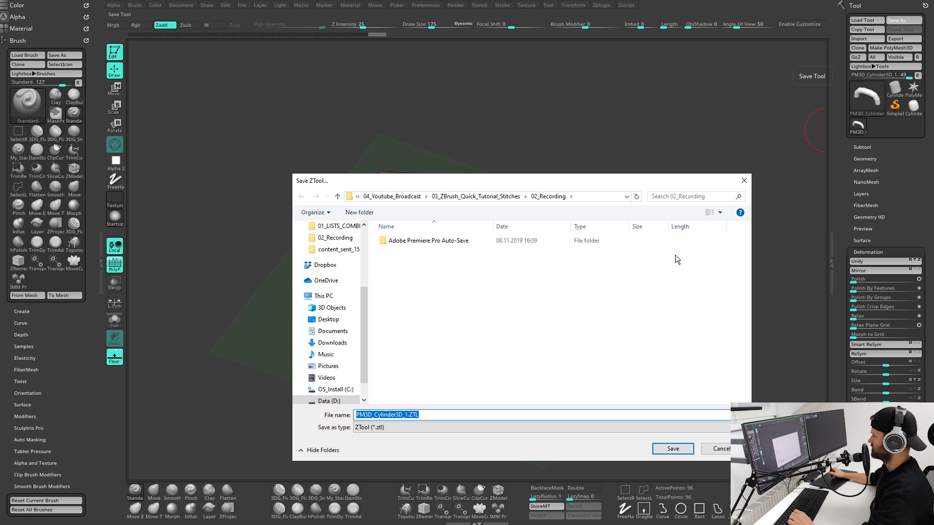
left_click(744, 181)
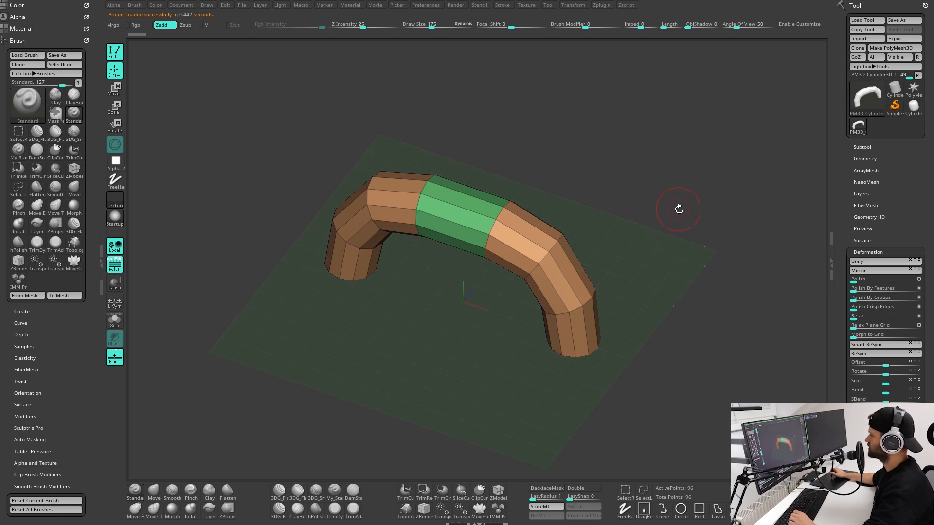
Check the arch from several angles, hide the floor grid and the polyframe, and face the arch in a straight side view.
left_click_drag(608, 210, 483, 358)
left_click_drag(647, 235, 620, 254)
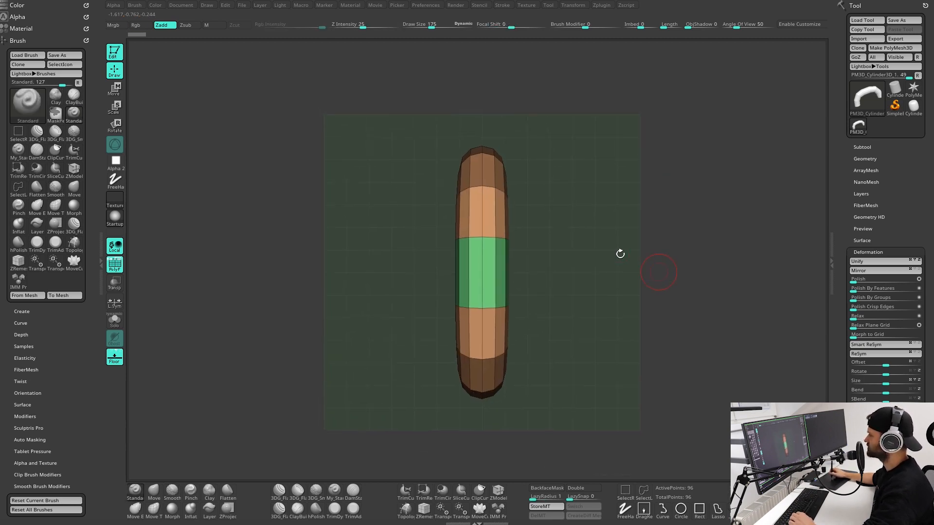
left_click_drag(597, 300, 623, 262)
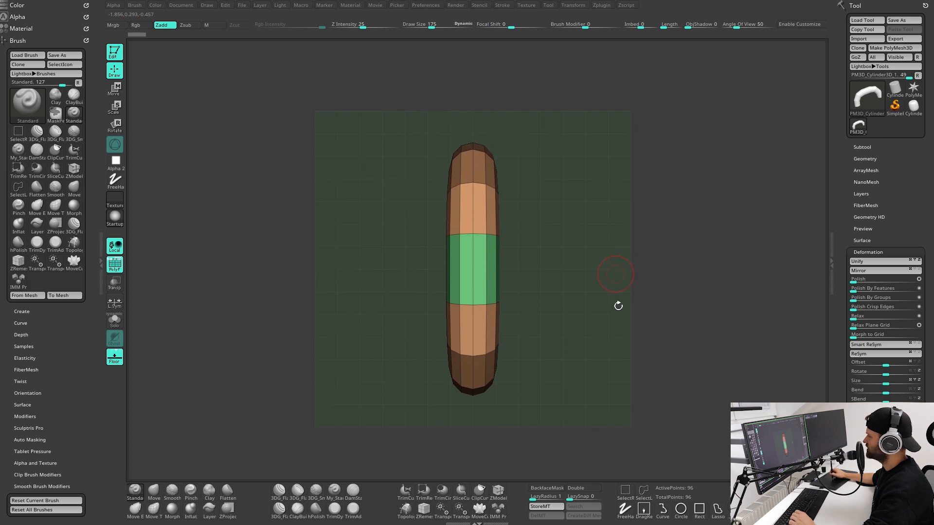
left_click_drag(618, 306, 629, 270)
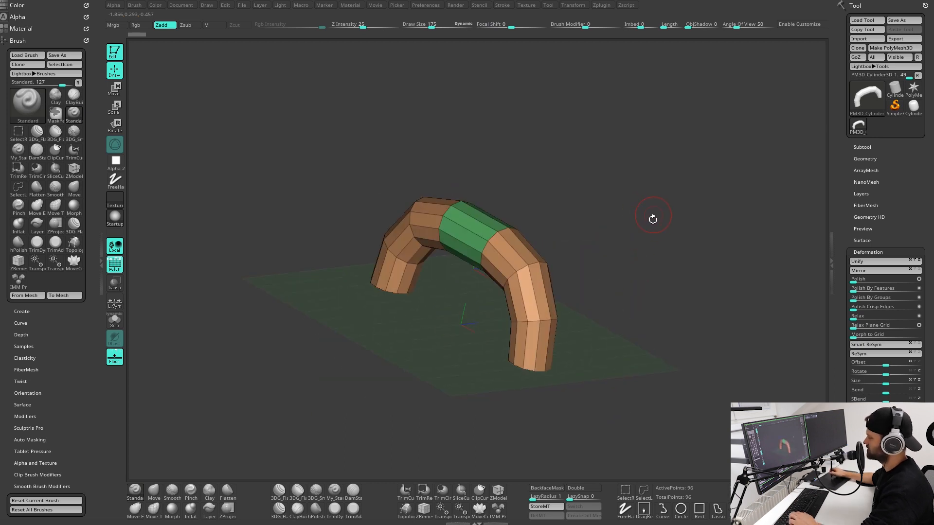
key("shift+p")
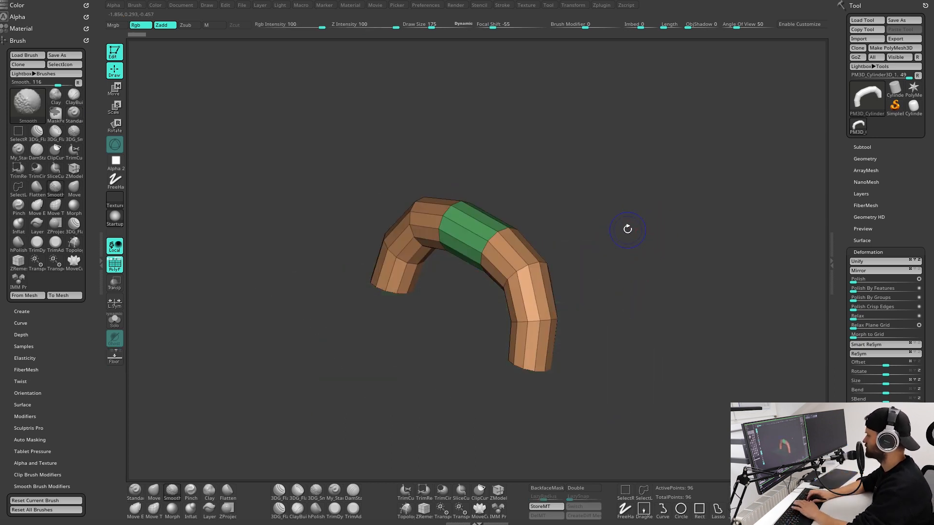
left_click_drag(689, 218, 651, 249)
key("shift+f")
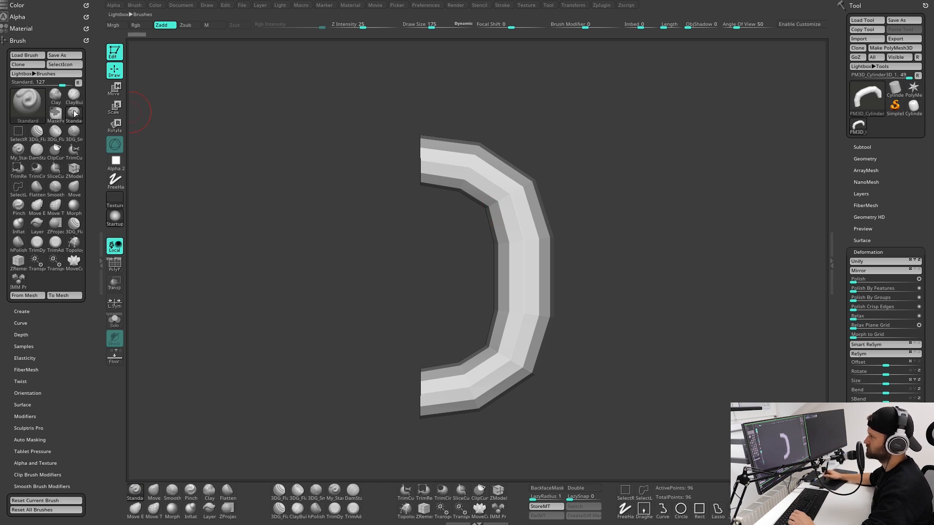
Create a new InsertMesh brush from the arch.
left_click_drag(70, 361, 65, 341)
left_click(40, 302)
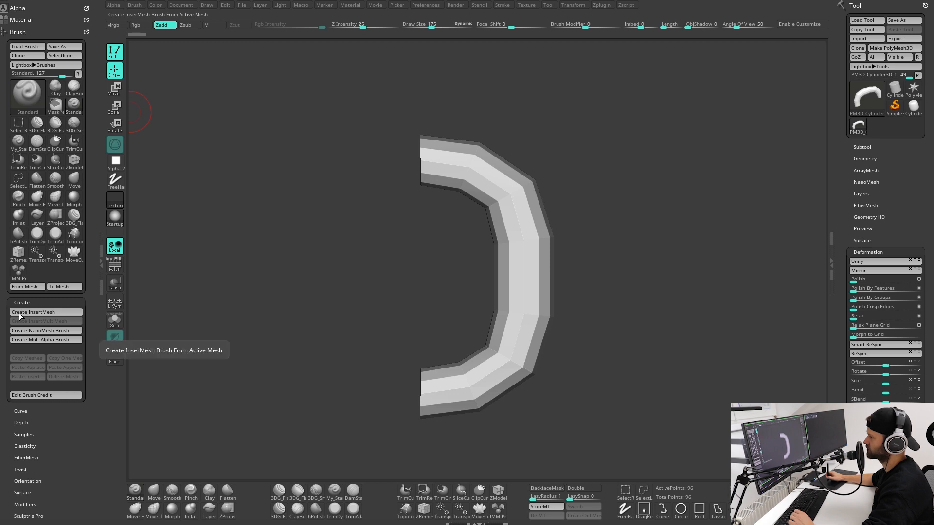
left_click(50, 311)
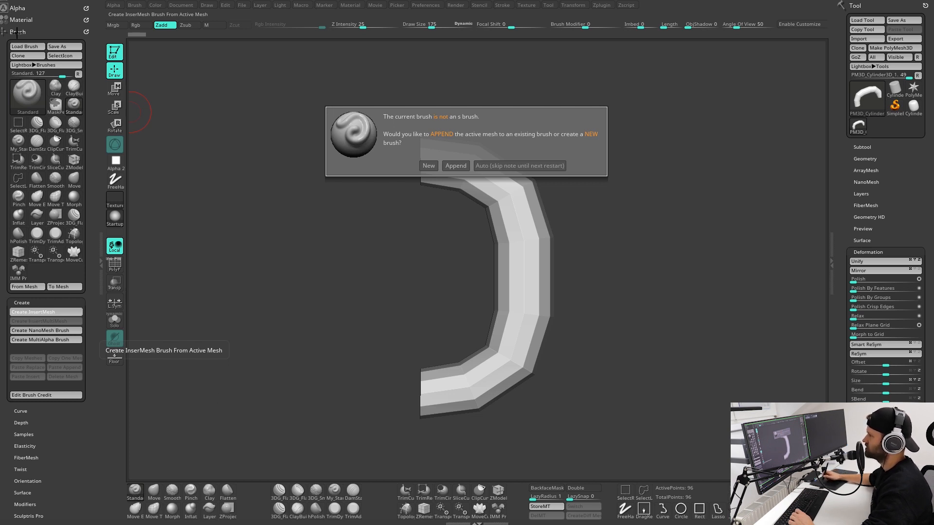
left_click(428, 165)
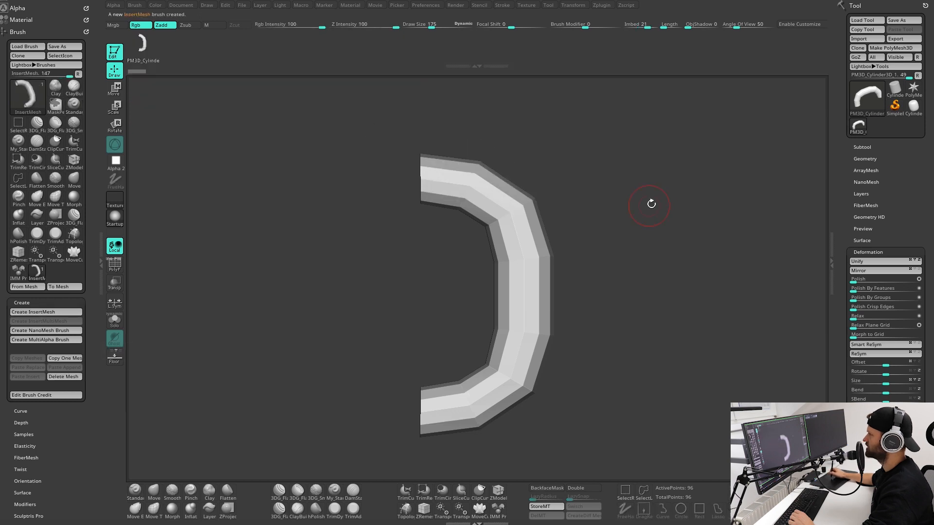
Clear the canvas, place a Sphere3D in the middle and enter Edit mode.
mouse_move(650, 220)
left_mouse_down()
mouse_move(621, 232)
mouse_move(645, 249)
left_mouse_up()
key("ctrl")
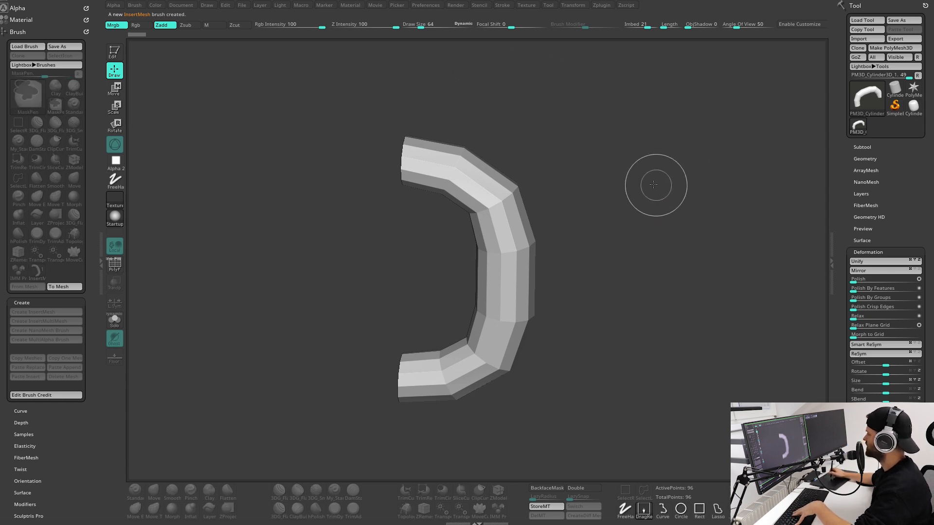
key("ctrl+n")
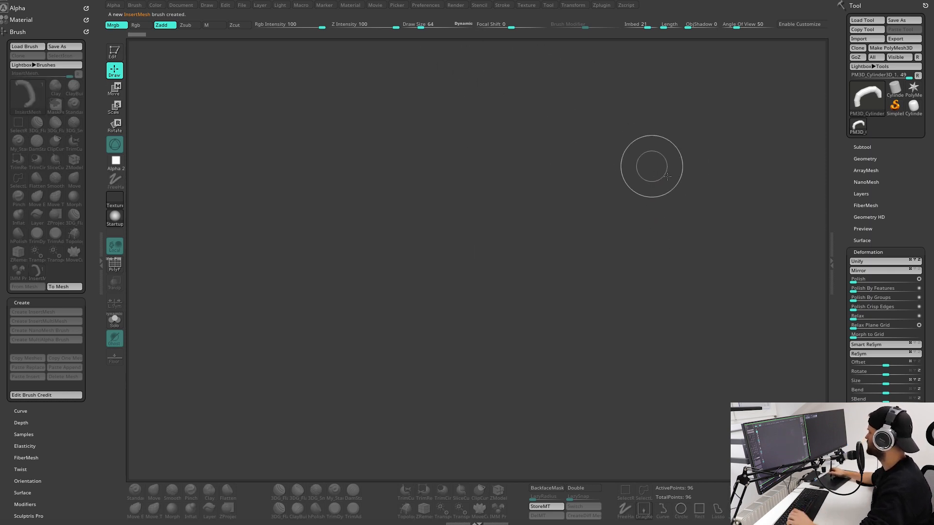
left_click(894, 107)
left_click(868, 99)
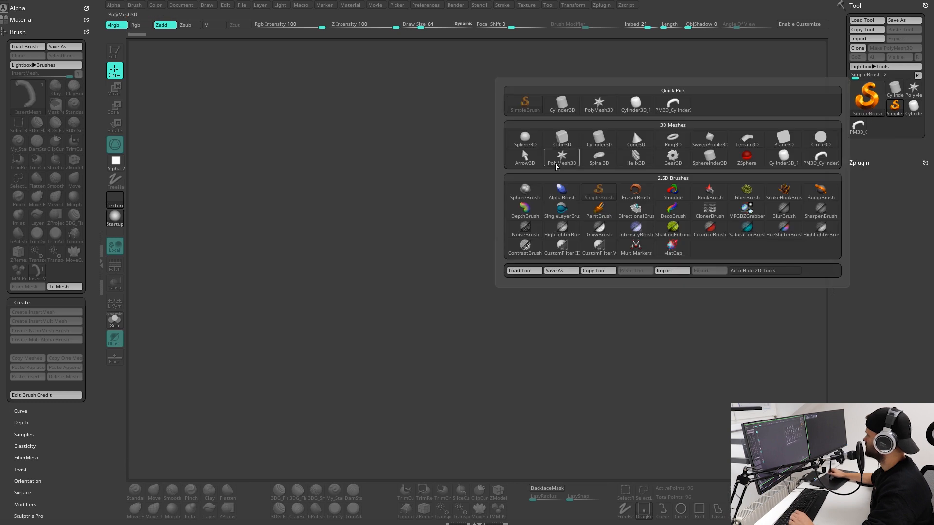
left_click(533, 146)
left_click_drag(431, 253, 521, 257)
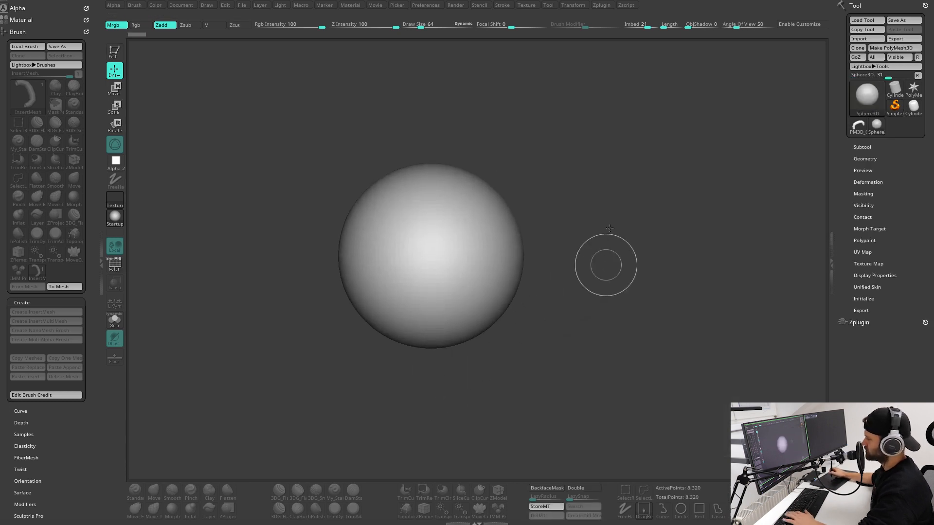
key("t")
mouse_move(635, 233)
left_mouse_down()
mouse_move(662, 246)
mouse_move(650, 259)
mouse_move(691, 287)
left_mouse_up()
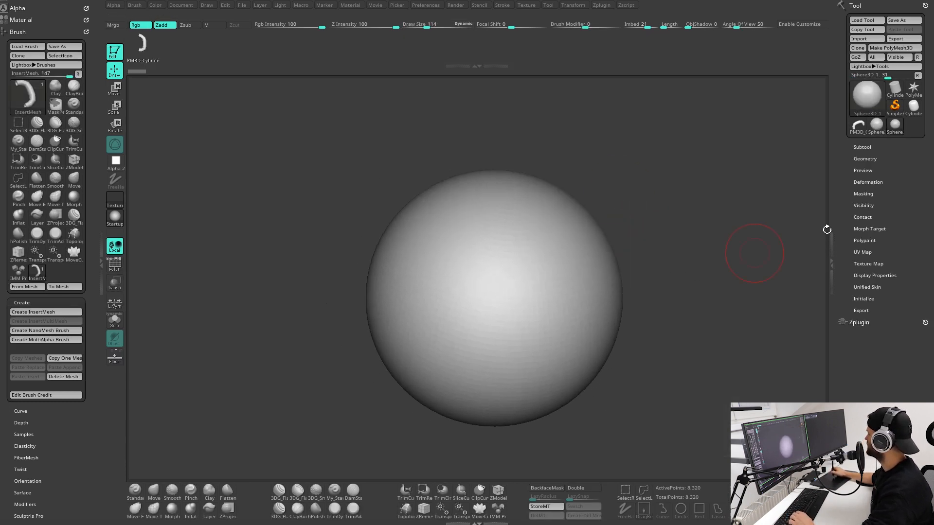
Convert the sphere to a PolyMesh3D and subdivide it once.
left_click(892, 49)
key("shift+f")
key("shift+f")
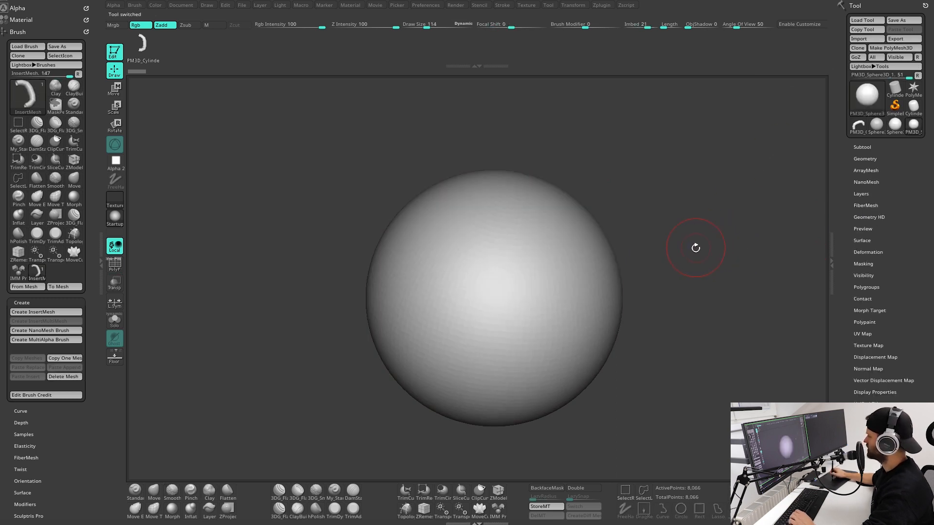
left_click_drag(695, 247, 631, 229, "alt")
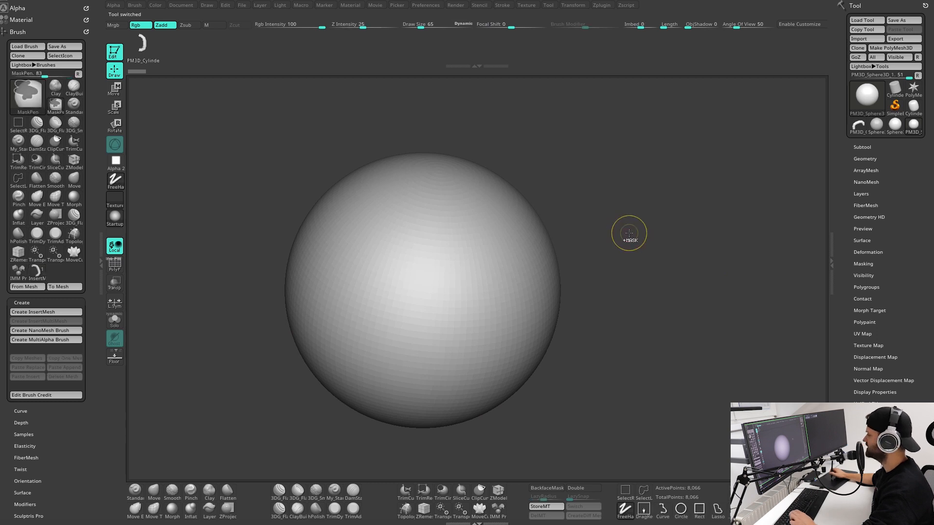
key("ctrl+d")
left_click_drag(638, 228, 643, 222, "alt")
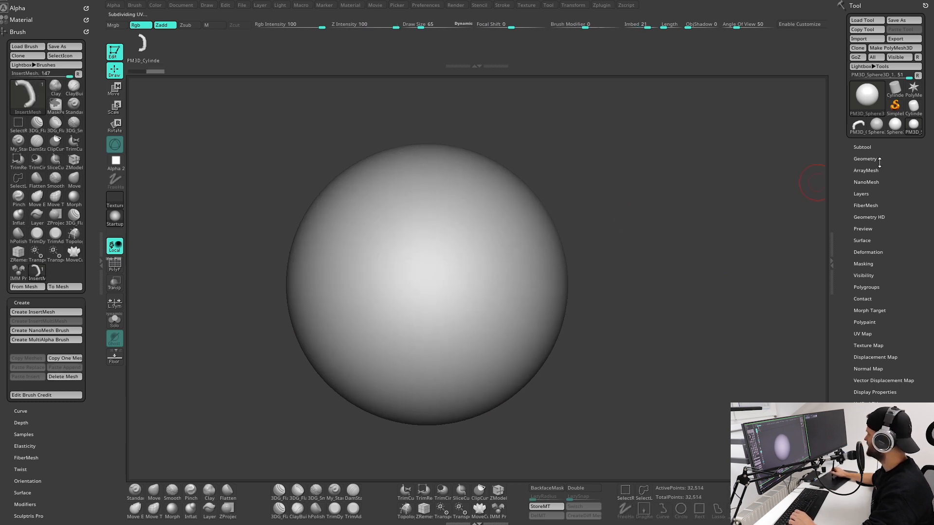
Delete the sphere's lower subdivision level.
left_click(869, 158)
scroll(840, 187, "down", 1)
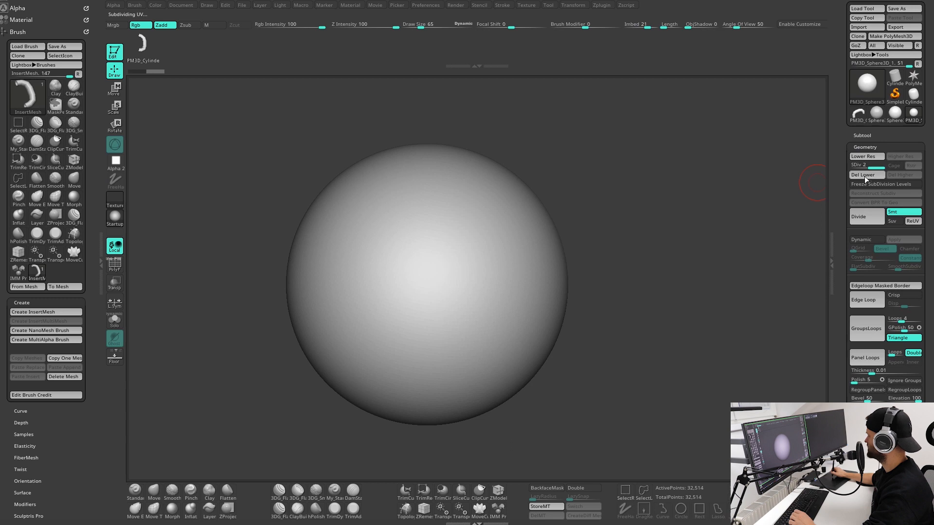
left_click(869, 146)
mouse_move(695, 222)
left_mouse_down()
mouse_move(669, 221)
mouse_move(693, 213)
mouse_move(696, 222)
left_mouse_up()
Insert two arches on the sphere's surface with the new InsertMesh brush.
mouse_move(40, 278)
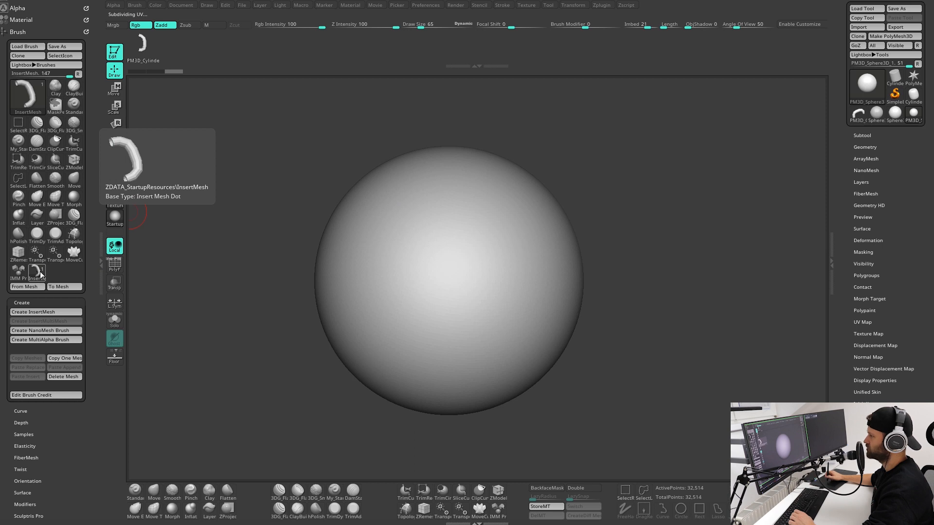
left_click_drag(636, 239, 640, 219)
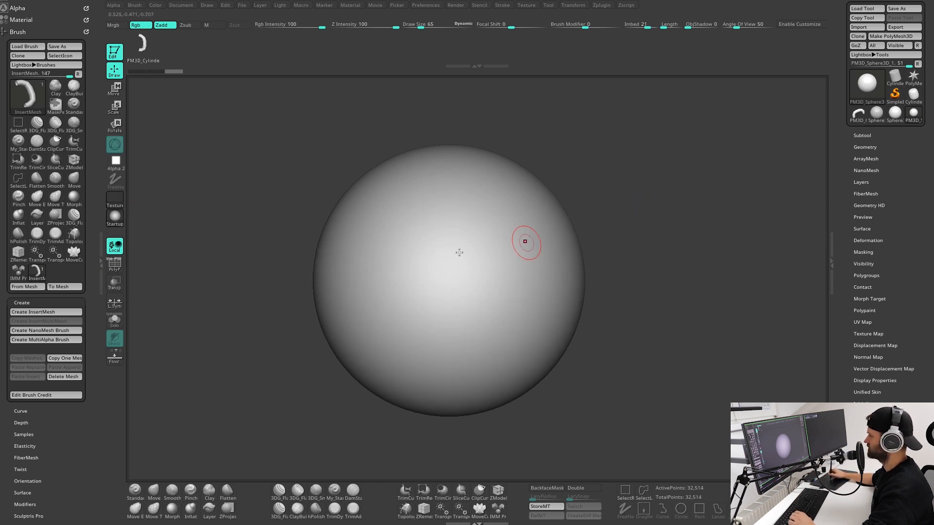
left_click_drag(445, 253, 450, 226)
left_click_drag(681, 217, 645, 211)
left_click_drag(463, 253, 461, 238)
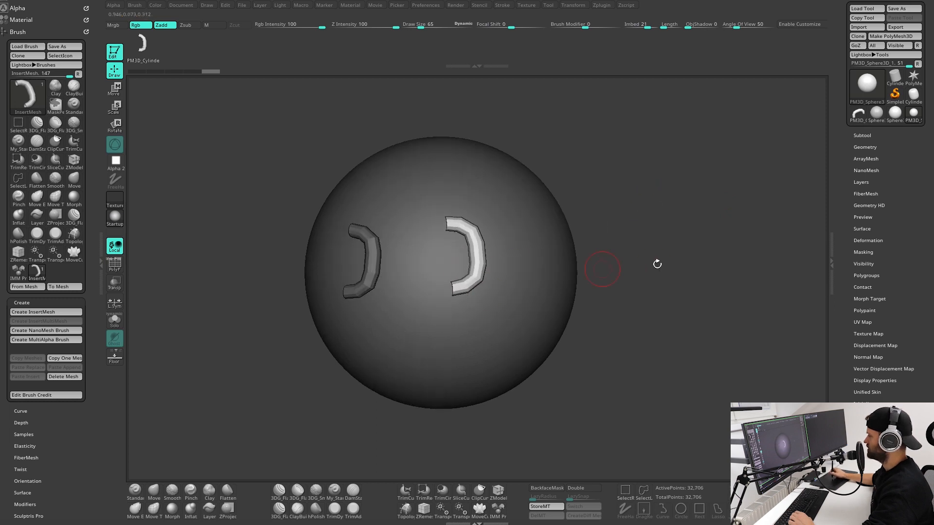
Insert two more arches on another part of the sphere, viewing it from different angles.
left_click_drag(656, 262, 605, 261)
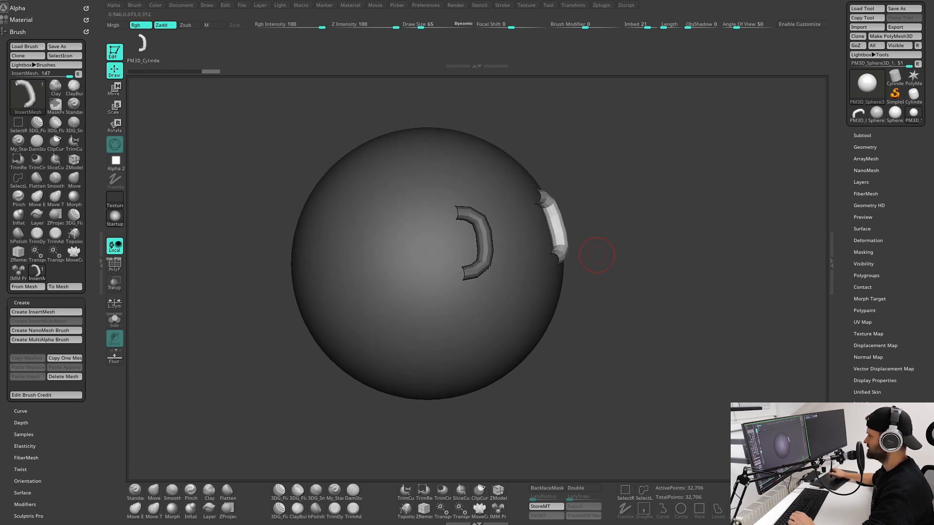
left_click_drag(392, 258, 405, 303)
left_click_drag(656, 213, 632, 253)
left_click_drag(437, 233, 438, 278)
left_click_drag(630, 209, 572, 235, "alt")
left_click_drag(627, 221, 579, 221)
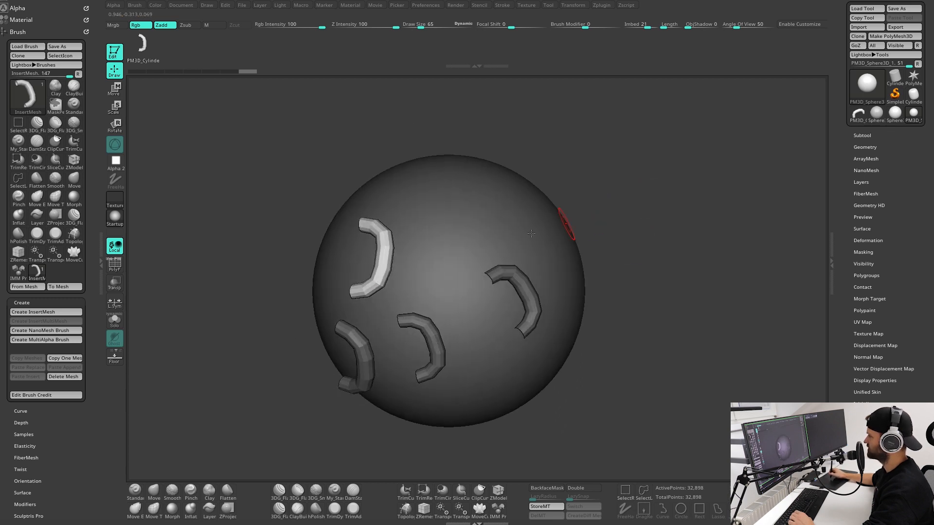
Insert one more arch on the sphere's surface and look at it from the side.
left_click_drag(661, 209, 607, 190, "alt")
left_click_drag(414, 235, 416, 263)
left_click_drag(605, 218, 813, 160)
mouse_move(605, 232)
left_mouse_down()
mouse_move(597, 220)
mouse_move(623, 231)
left_mouse_up()
Clear the canvas and bring up the arch mesh for editing.
key("t")
key("ctrl+n")
left_click(858, 82)
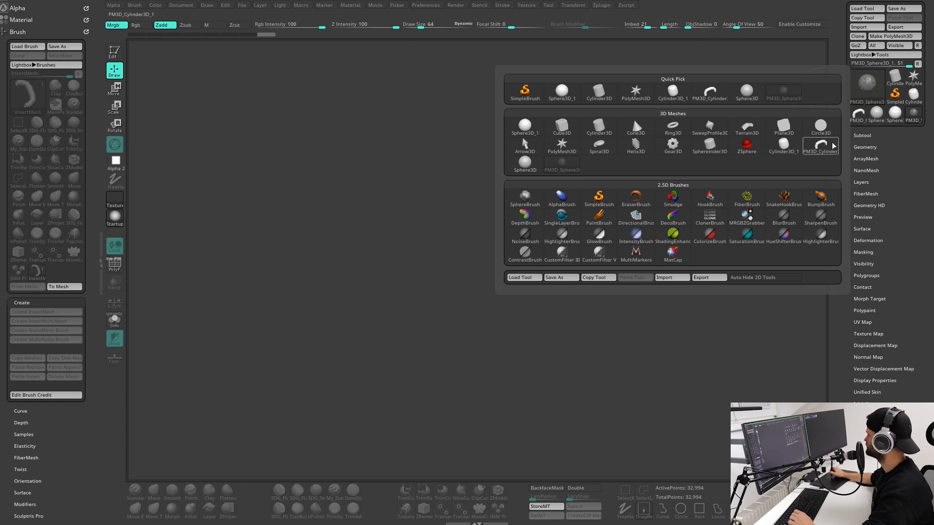
left_click(708, 95)
left_click_drag(456, 275, 442, 333)
key("t")
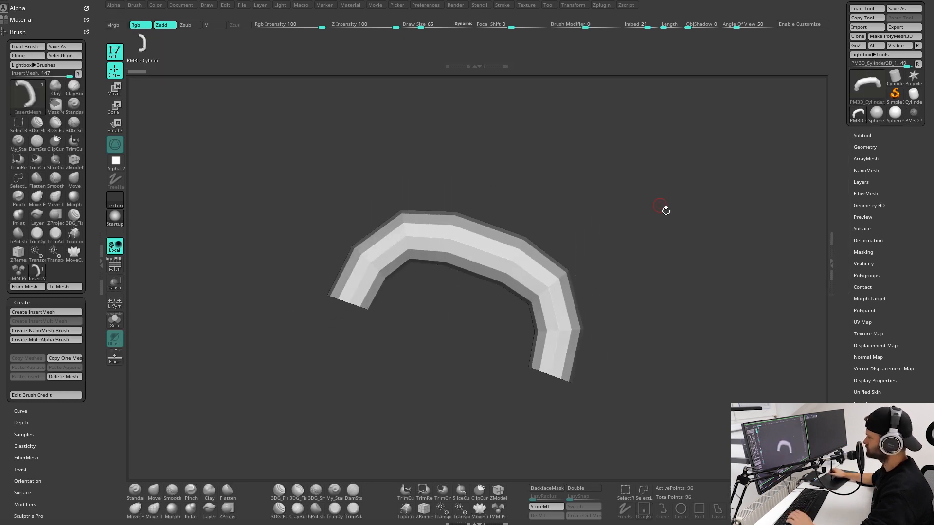
Orient the view onto the arch's open underside and append the mesh to the current InsertMesh brush.
left_click_drag(663, 208, 505, 251)
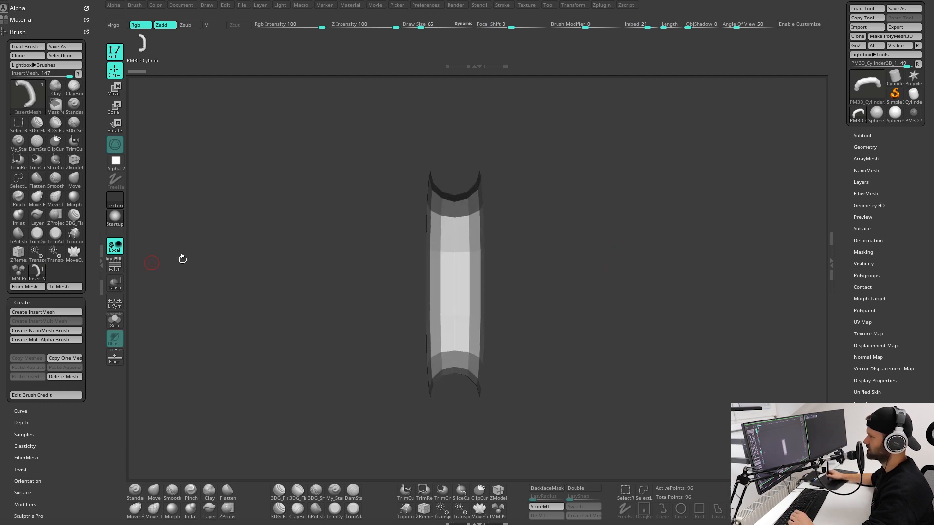
left_click(43, 311)
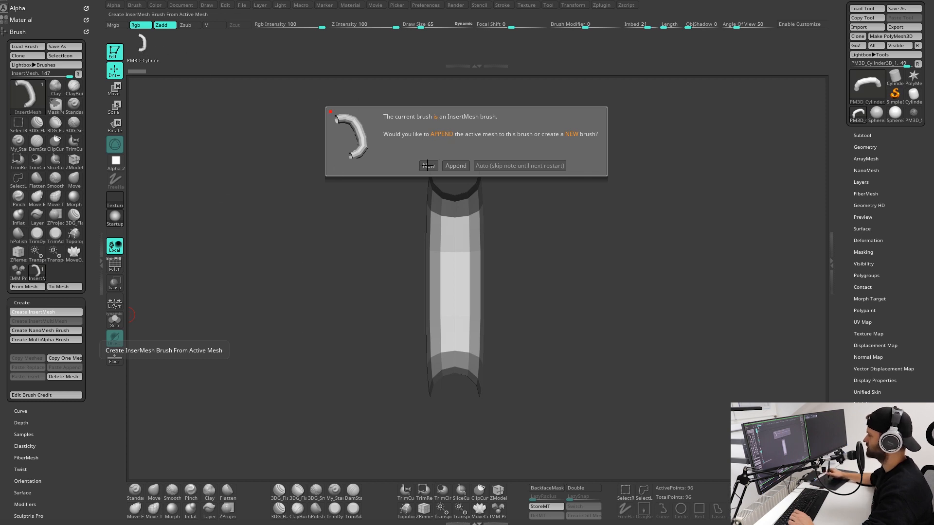
left_click(459, 166)
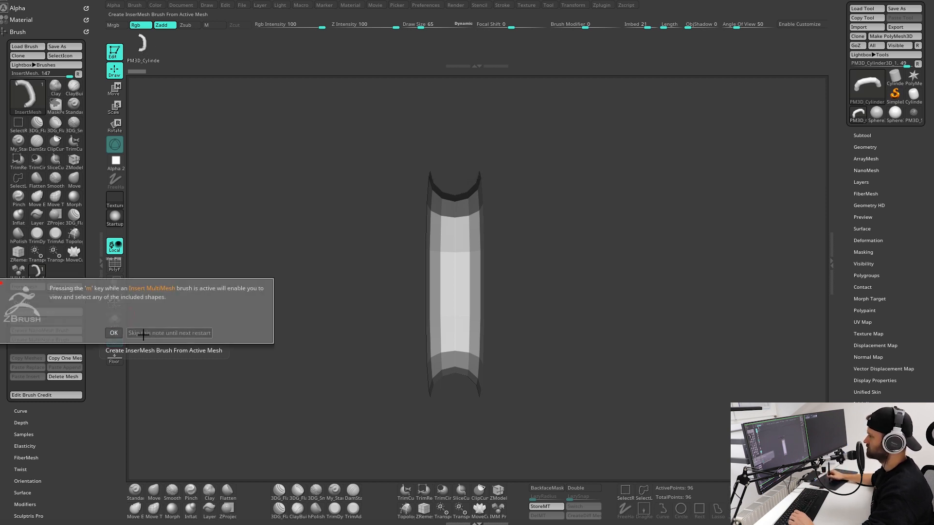
left_click(114, 333)
Switch back to the PolyMesh3D sphere carrying the inserted arches.
left_click_drag(600, 210, 486, 204)
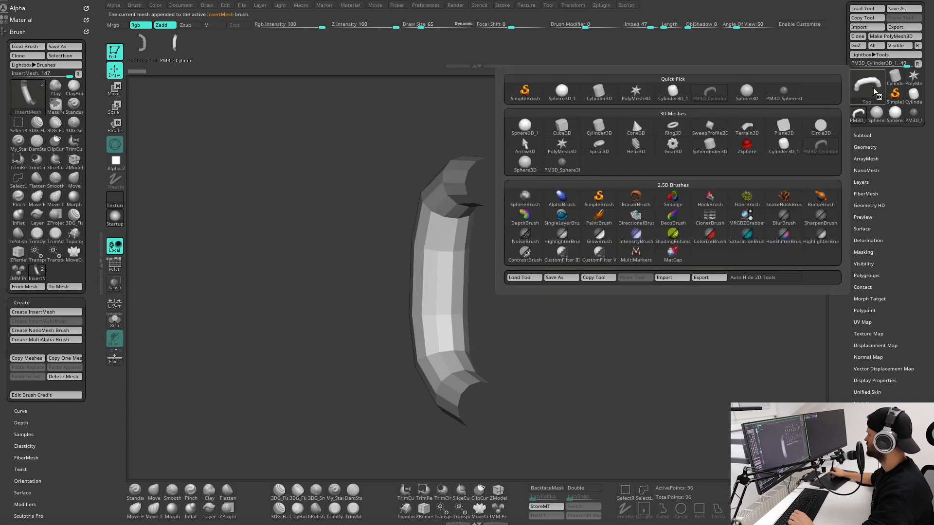
left_click(866, 85)
left_click(746, 93)
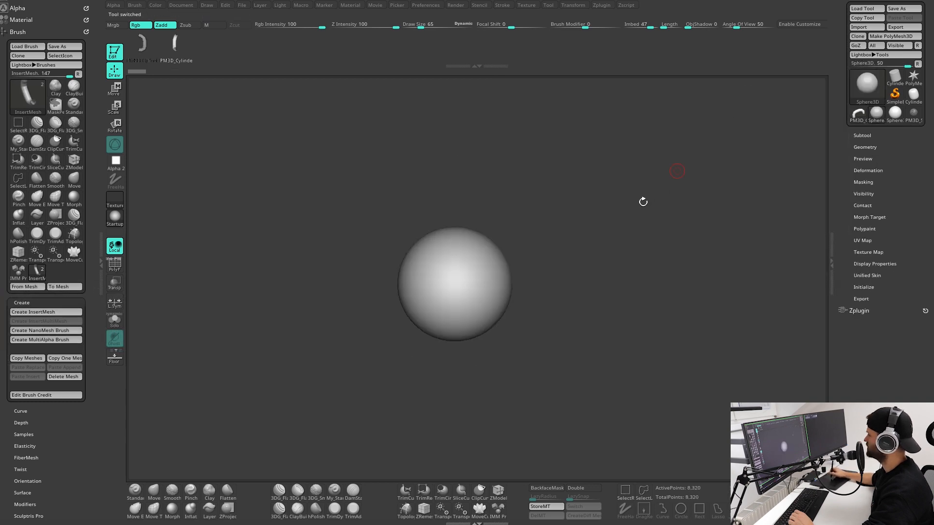
left_click(875, 91)
left_click(782, 94)
left_click_drag(671, 180, 618, 240)
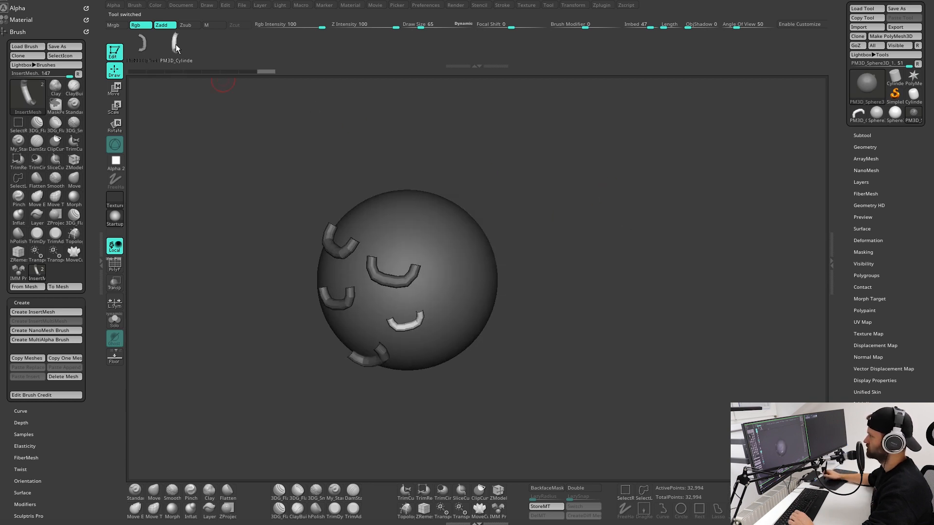
Insert two flipped arches on bare areas of the sphere using the mesh appended to the brush.
left_click_drag(561, 238, 593, 220)
mouse_move(568, 161)
left_mouse_down("alt")
mouse_move(524, 177)
mouse_move(581, 197)
left_mouse_up("alt")
left_click_drag(410, 275, 412, 316)
left_click_drag(591, 243, 613, 206)
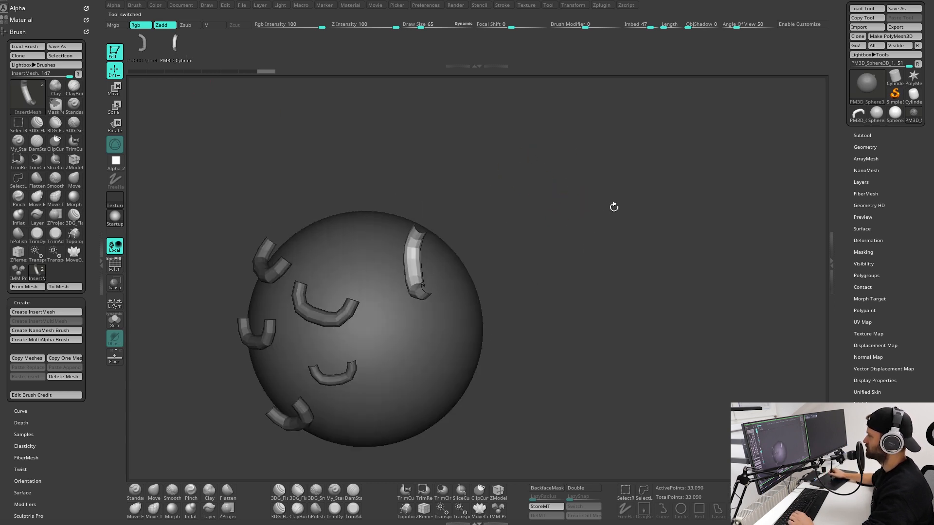
left_click_drag(696, 194, 669, 184)
mouse_move(668, 184)
left_mouse_down("alt")
mouse_move(625, 180)
mouse_move(639, 212)
left_mouse_up("alt")
left_click_drag(446, 277, 444, 311)
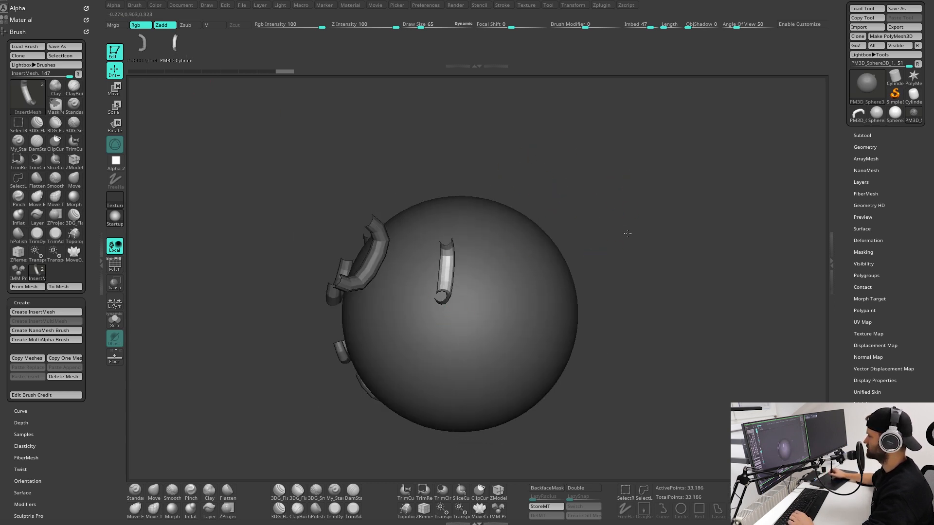
Insert three more flipped arches around the sphere and examine their open ends pointing outward.
left_click_drag(629, 272, 613, 302)
left_click_drag(614, 301, 591, 251, "alt")
left_click_drag(430, 261, 431, 279)
mouse_move(572, 196)
left_mouse_down("alt")
mouse_move(596, 257)
mouse_move(635, 250)
mouse_move(605, 248)
left_mouse_up("alt")
left_click_drag(415, 267, 417, 297)
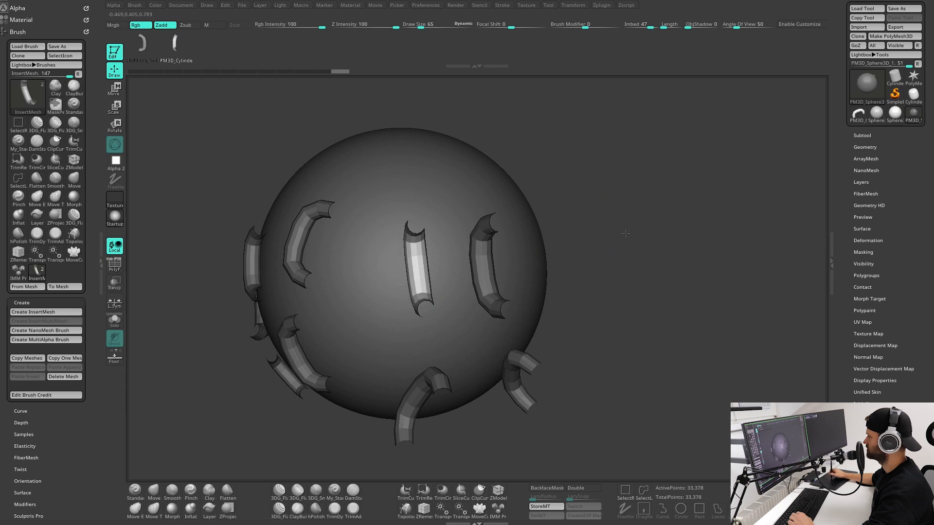
left_click_drag(625, 233, 593, 241)
left_click_drag(647, 205, 648, 228)
left_click_drag(428, 241, 429, 269)
left_click_drag(570, 254, 673, 221)
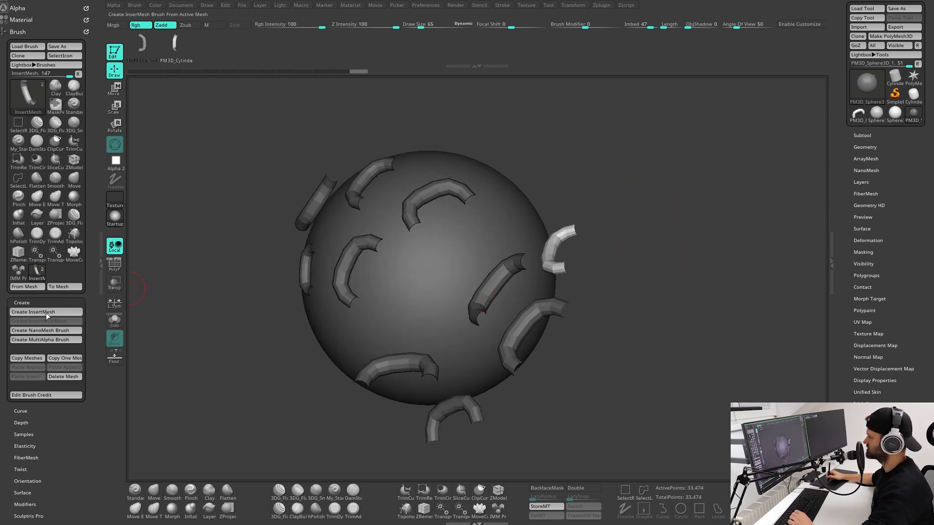
Add another two flipped arches on an empty side of the sphere.
left_click_drag(681, 215, 547, 261)
left_click_drag(429, 311, 430, 352)
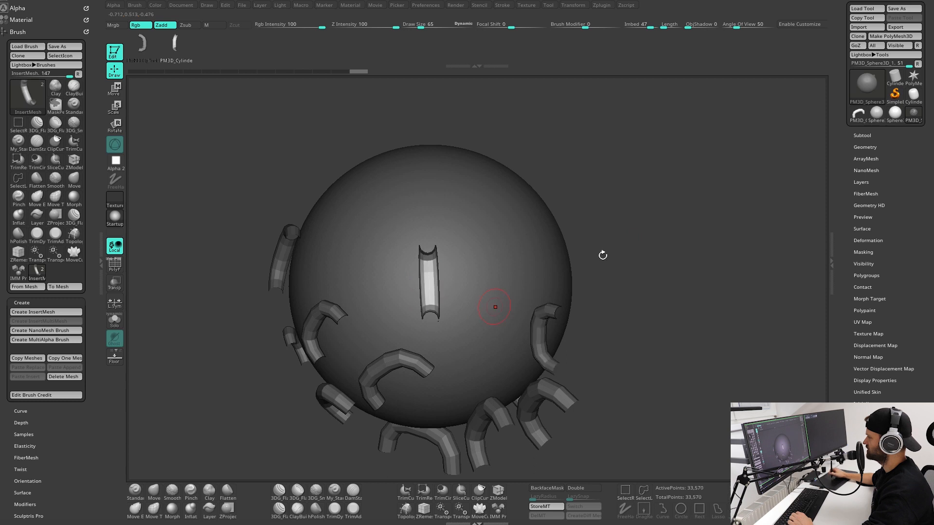
left_click_drag(644, 210, 700, 241, "alt")
left_click_drag(472, 250, 516, 259, "alt")
left_click_drag(434, 288, 435, 335)
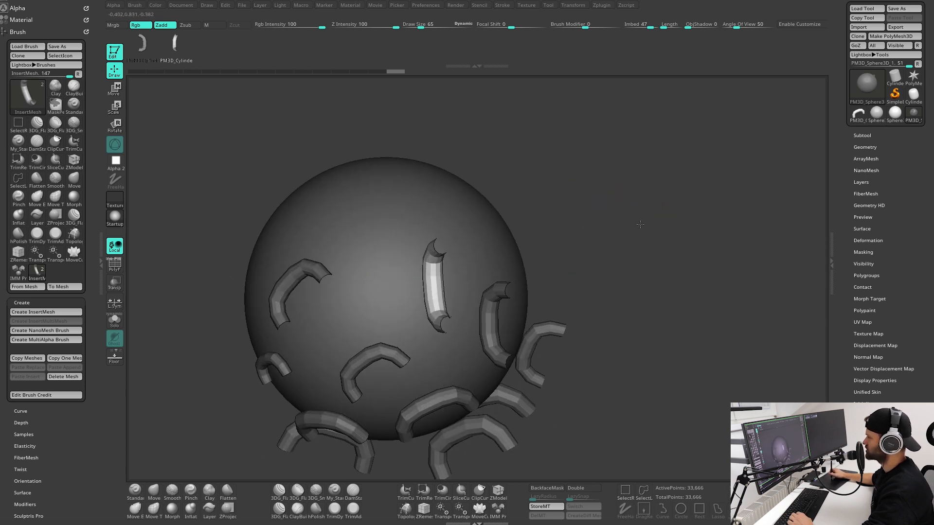
mouse_move(638, 220)
left_mouse_down()
mouse_move(650, 222)
mouse_move(673, 261)
left_mouse_up()
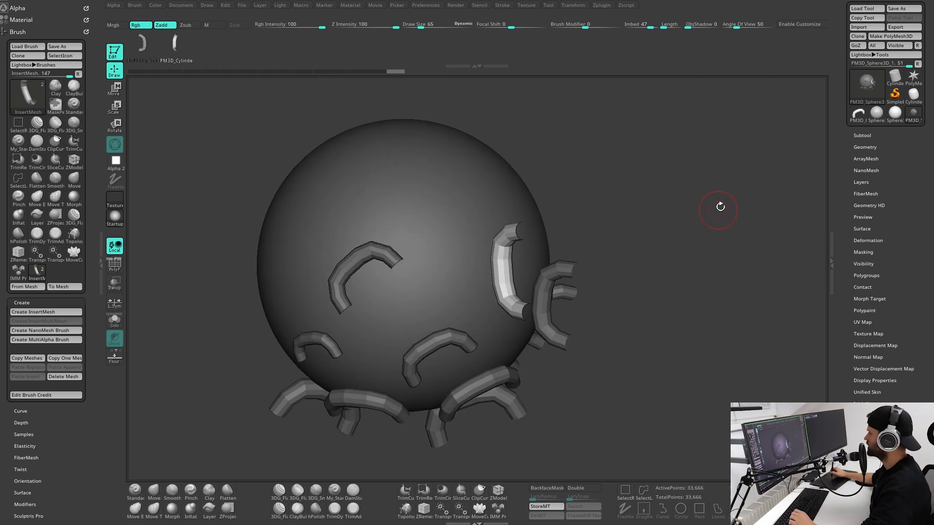
left_click_drag(715, 213, 736, 204)
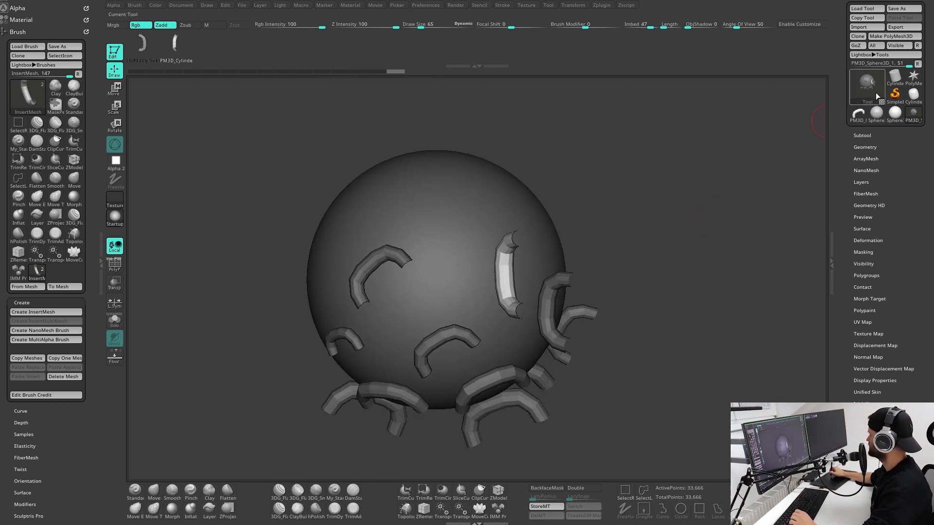
Switch to the arch mesh, view its outer side slightly tilted, and create a new InsertMesh brush from it.
left_click(857, 89)
left_click(700, 94)
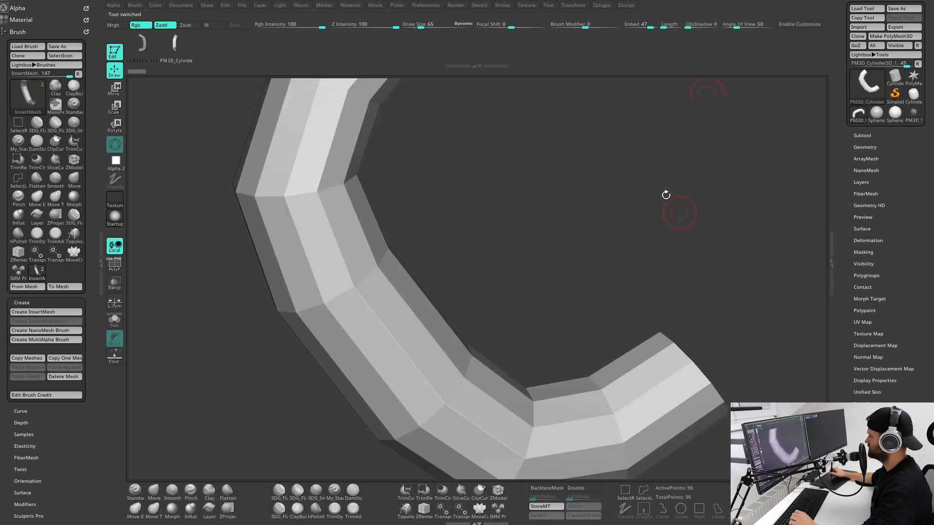
mouse_move(663, 194)
left_mouse_down()
mouse_move(751, 231)
mouse_move(682, 206)
mouse_move(660, 223)
mouse_move(700, 229)
mouse_move(598, 225)
mouse_move(619, 235)
mouse_move(631, 220)
mouse_move(644, 264)
mouse_move(632, 272)
mouse_move(635, 261)
left_mouse_up()
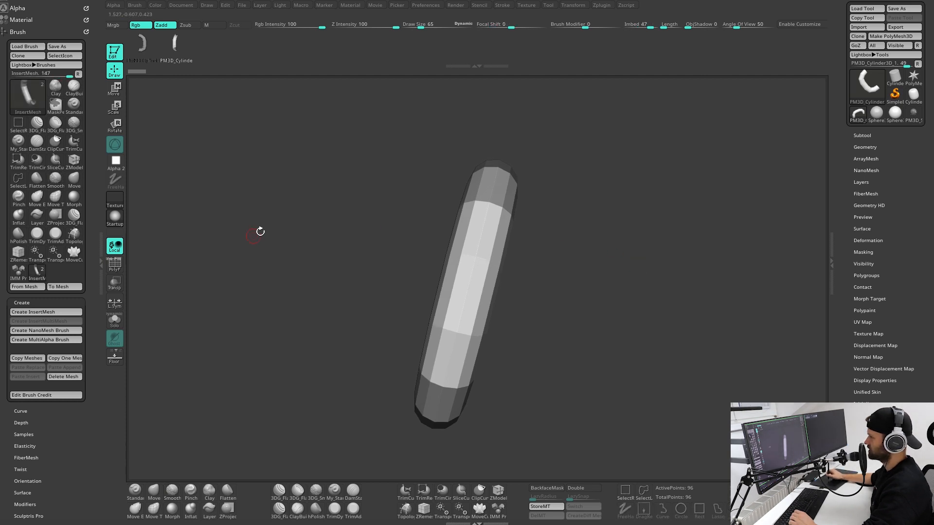
left_click(48, 312)
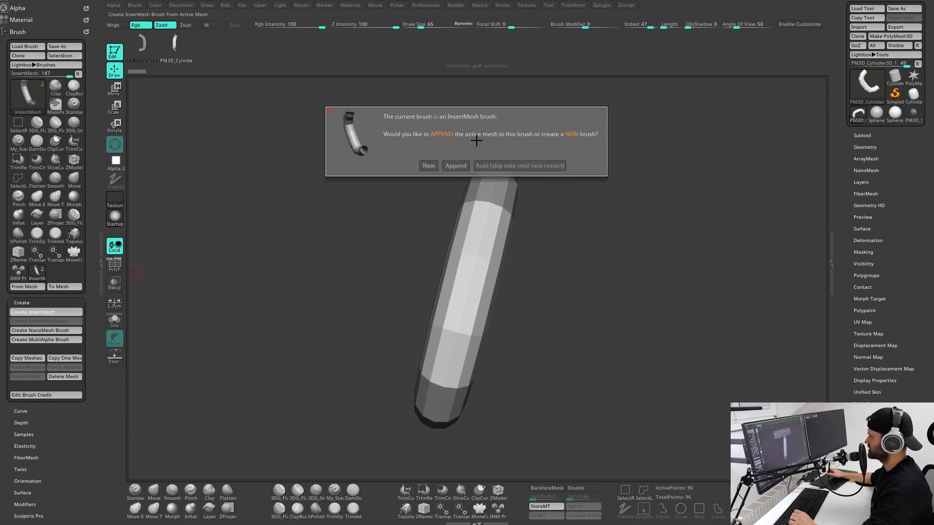
left_click(429, 165)
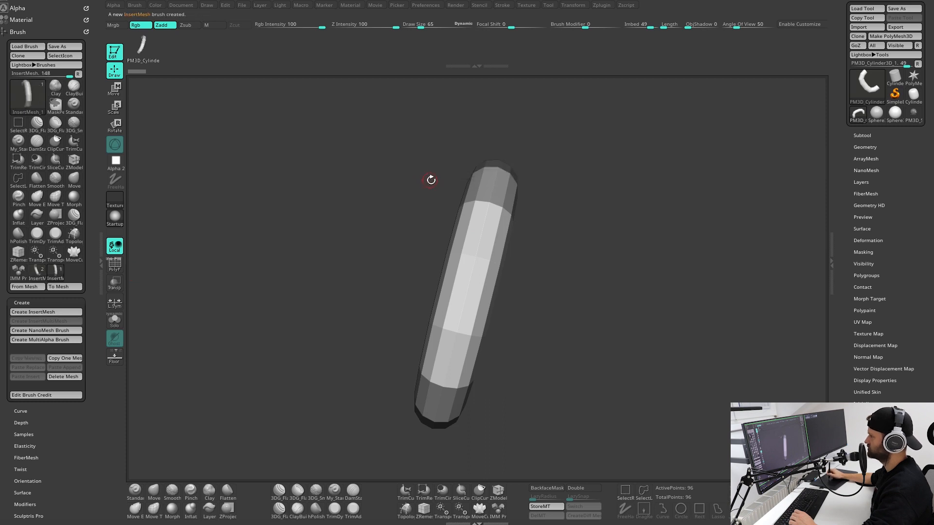
Return to the sphere and turn it to an empty area for testing the new brush.
left_click(865, 89)
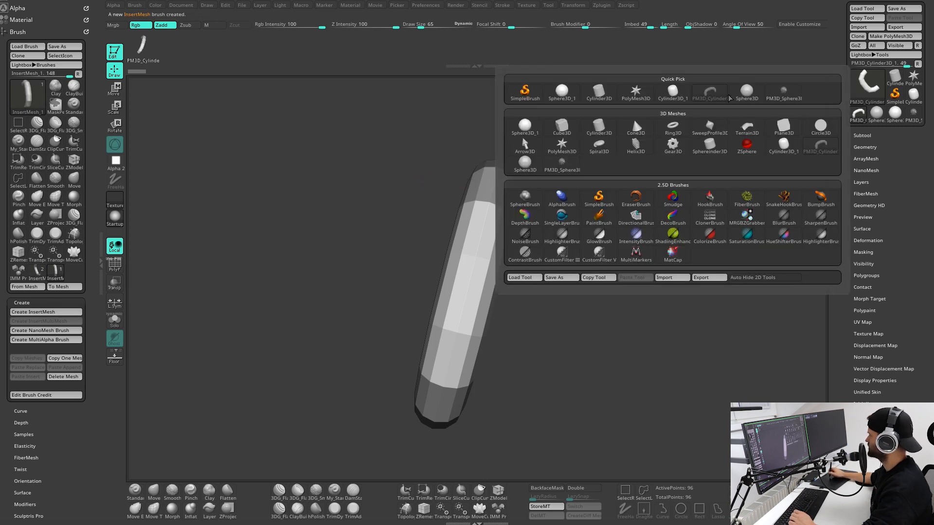
left_click(773, 95)
mouse_move(640, 219)
left_mouse_down()
mouse_move(673, 217)
mouse_move(619, 192)
mouse_move(611, 204)
mouse_move(681, 201)
mouse_move(701, 188)
left_mouse_up()
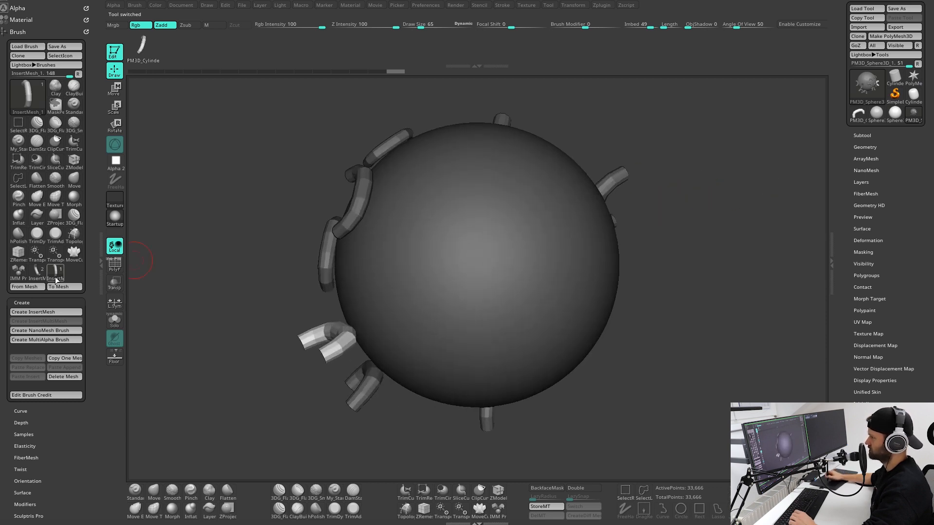
Insert three tilted arches on the sphere with the new InsertMesh brush.
left_click_drag(222, 228, 261, 250)
left_click_drag(476, 264, 467, 302)
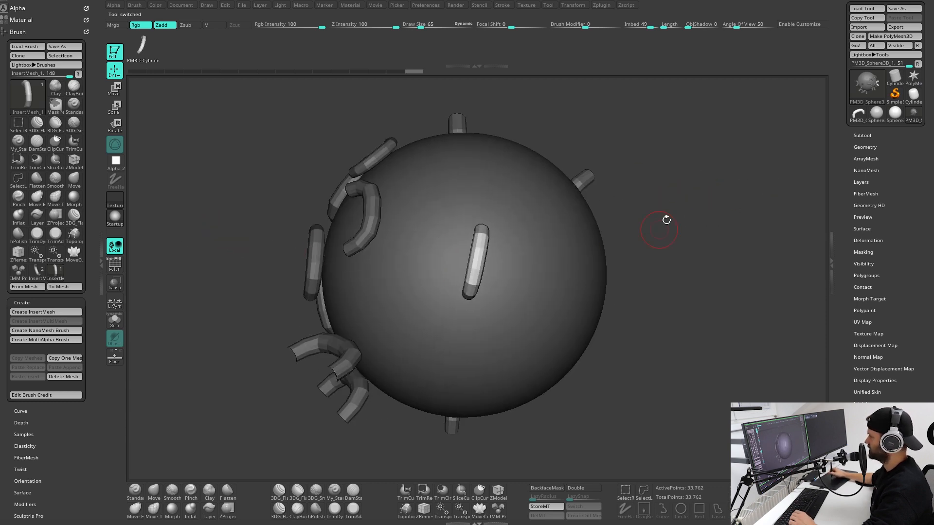
left_click_drag(666, 219, 534, 308)
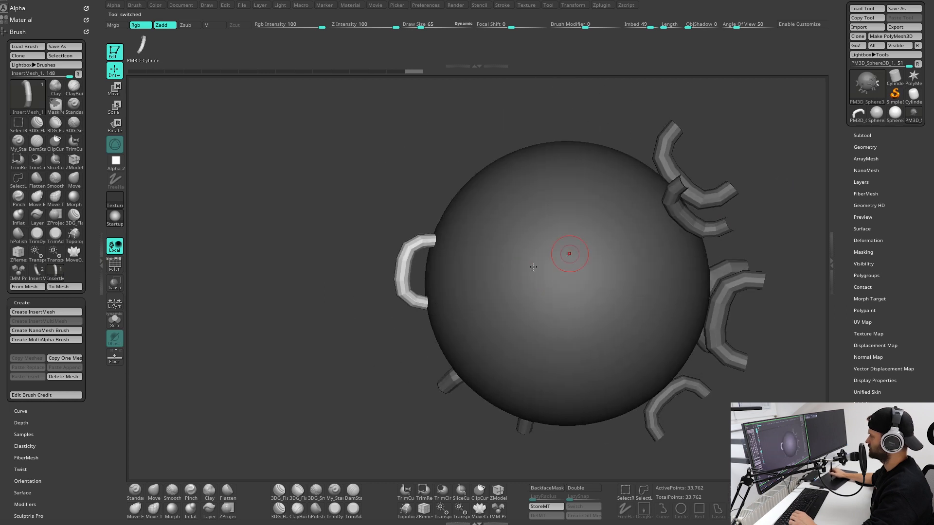
left_click_drag(316, 335, 312, 354)
left_click_drag(657, 180, 530, 281)
Turn on Curve Mode in the new InsertMesh brush's stroke settings.
left_click_drag(689, 232, 534, 83, "alt")
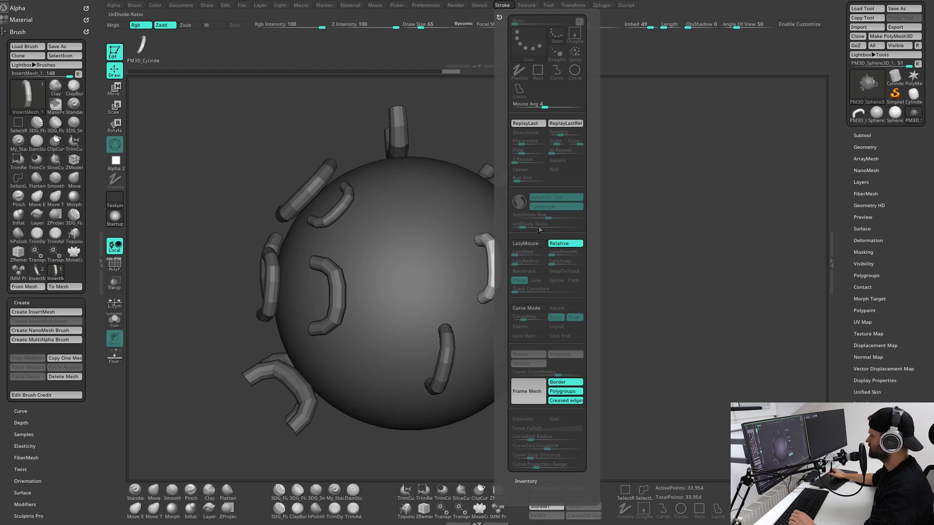
left_click(526, 307)
mouse_move(720, 252)
left_mouse_down()
mouse_move(702, 261)
mouse_move(688, 250)
left_mouse_up()
Undo all the arch insertions back to the bare sphere.
key("ctrl+z")
key("ctrl+z")
key("ctrl+z")
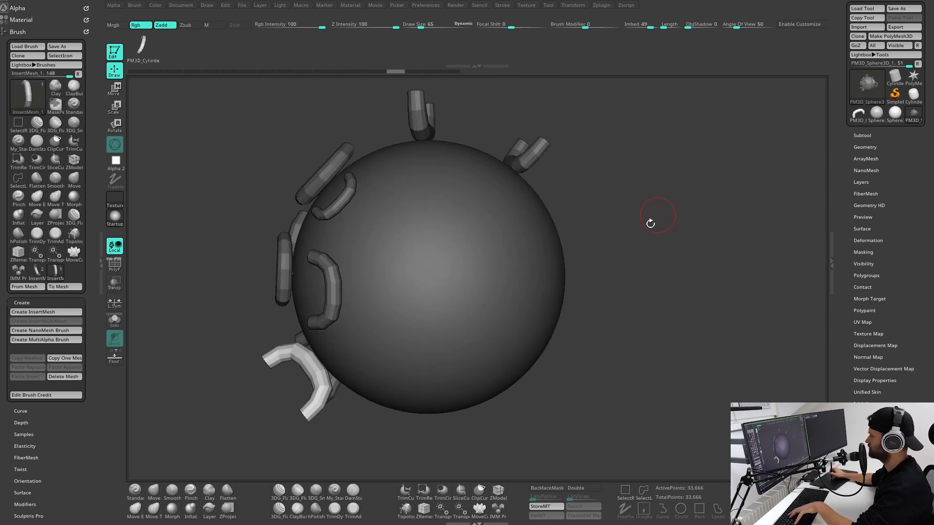
left_click_drag(651, 217, 719, 234)
key("ctrl+z")
key("ctrl+z")
key("ctrl+z")
key("ctrl+z")
key("ctrl+z")
key("ctrl+z")
key("ctrl+z")
key("ctrl+z")
key("ctrl+z")
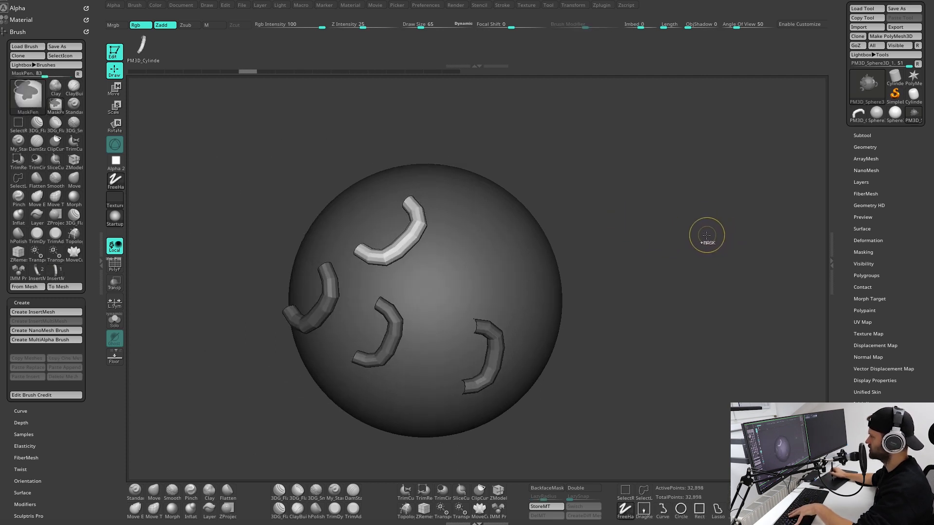
key("ctrl+z")
key("ctrl+z")
key("ctrl+z")
left_click_drag(659, 213, 670, 200)
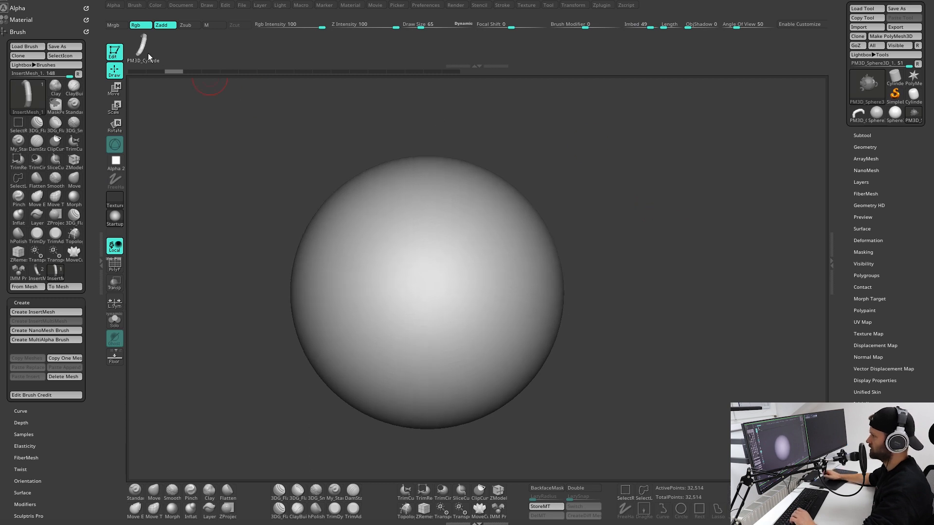
left_click_drag(654, 136, 659, 139)
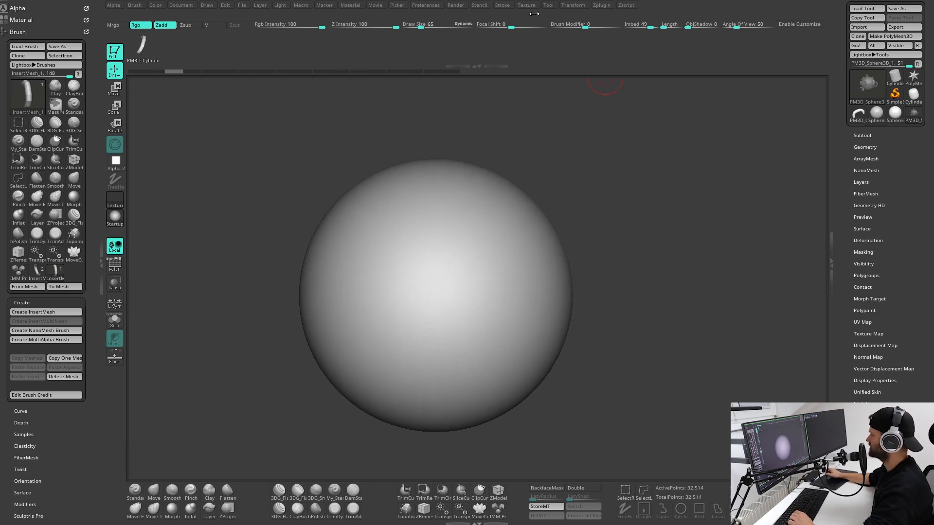
Draw two wavy curves of repeated stitches down the sphere's surface.
left_click(502, 6)
mouse_move(673, 265)
left_mouse_down()
mouse_move(654, 246)
mouse_move(657, 231)
left_mouse_up()
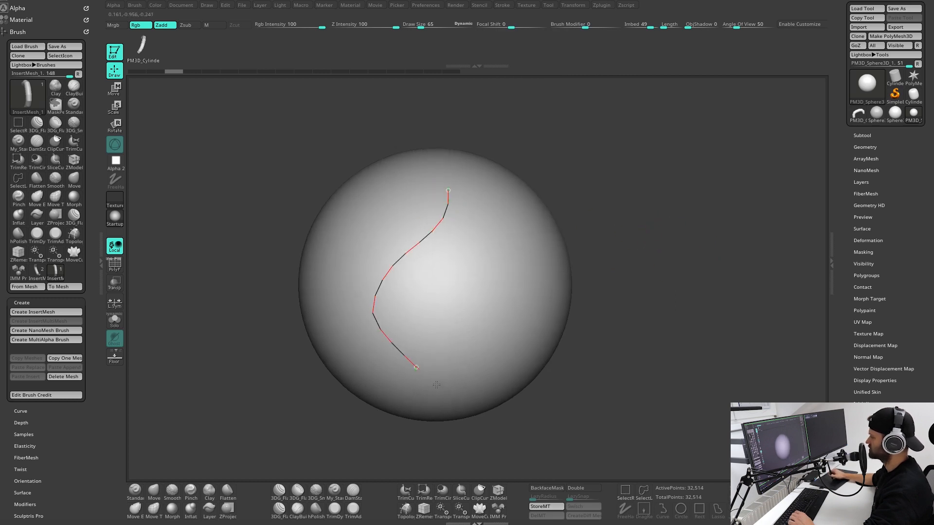
left_click_drag(436, 385, 438, 387)
mouse_move(664, 265)
left_mouse_down()
mouse_move(663, 190)
mouse_move(639, 204)
mouse_move(658, 223)
mouse_move(646, 201)
mouse_move(618, 198)
left_mouse_up()
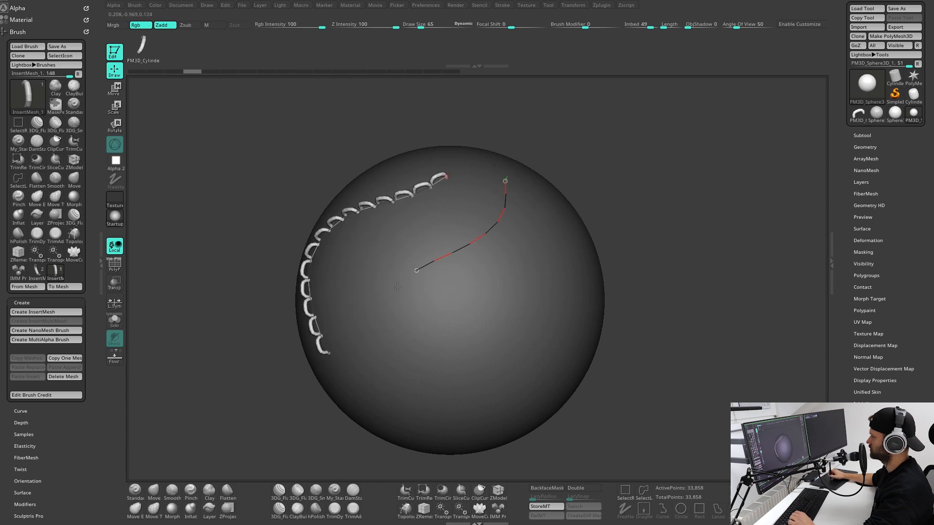
left_click_drag(422, 392, 435, 418)
mouse_move(677, 285)
left_mouse_down()
mouse_move(691, 259)
mouse_move(650, 253)
left_mouse_up()
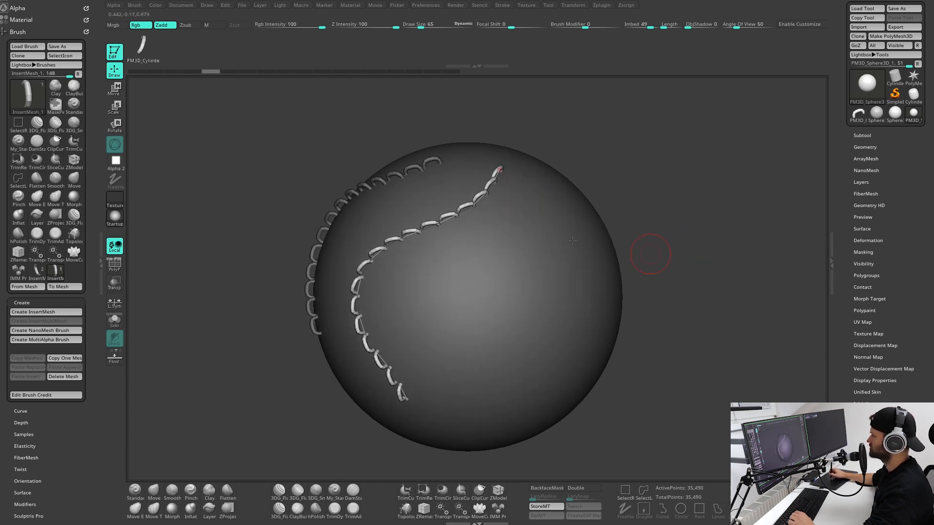
Draw two further stitch curves beside the first ones on the sphere.
left_click_drag(511, 280, 465, 395)
mouse_move(714, 298)
left_mouse_down()
mouse_move(752, 227)
mouse_move(673, 240)
mouse_move(667, 258)
left_mouse_up()
mouse_move(512, 197)
left_mouse_down()
mouse_move(498, 266)
mouse_move(434, 386)
left_mouse_up()
left_click_drag(710, 233, 664, 182)
mouse_move(664, 183)
left_mouse_down("alt")
mouse_move(694, 203)
mouse_move(699, 195)
left_mouse_up("alt")
mouse_move(700, 196)
left_mouse_down()
mouse_move(595, 237)
mouse_move(661, 218)
mouse_move(688, 204)
mouse_move(599, 230)
left_mouse_up()
left_click_drag(675, 205, 653, 220)
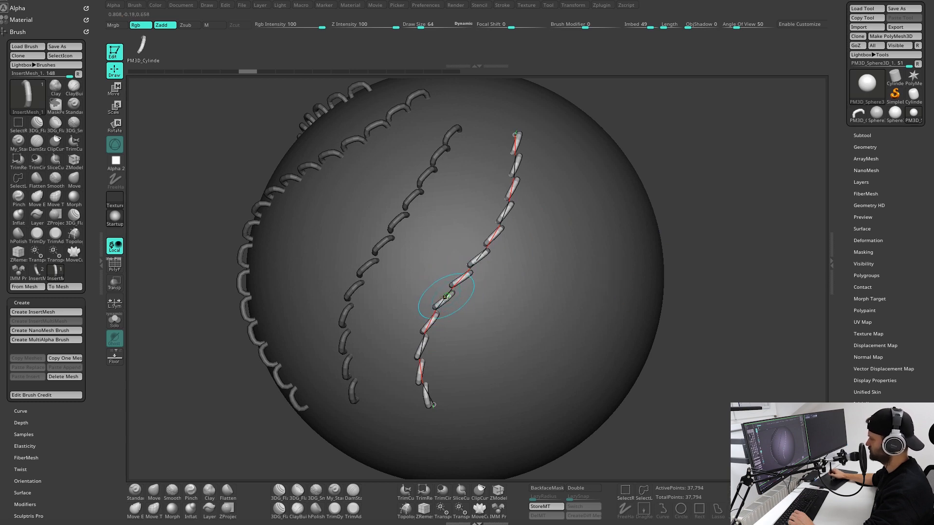
Reshape the newest stitch curve by pulling its middle and lower sections sideways into a stronger wave.
mouse_move(690, 232)
left_mouse_down()
mouse_move(712, 215)
mouse_move(593, 255)
left_mouse_up()
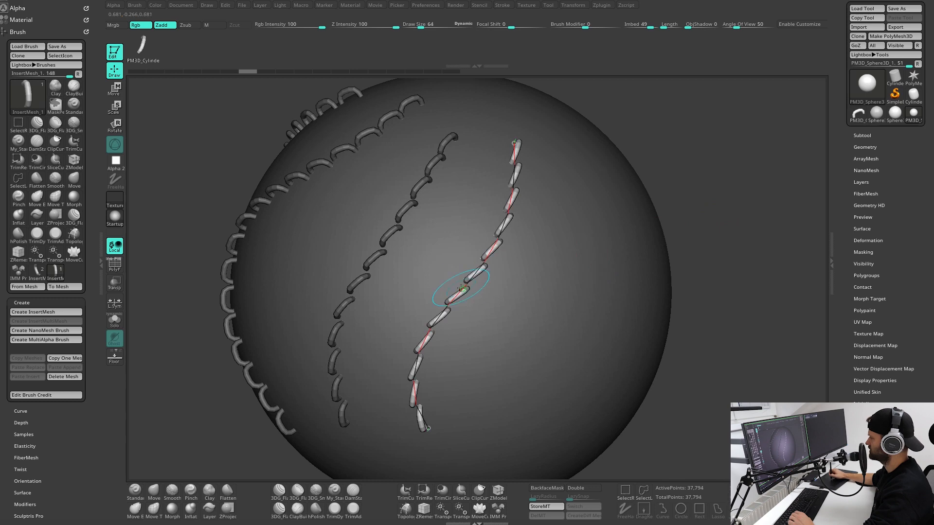
left_click_drag(461, 289, 493, 302)
left_click_drag(445, 320, 471, 352)
left_click_drag(493, 277, 434, 265)
left_click_drag(461, 309, 412, 296)
left_click_drag(451, 333, 445, 336)
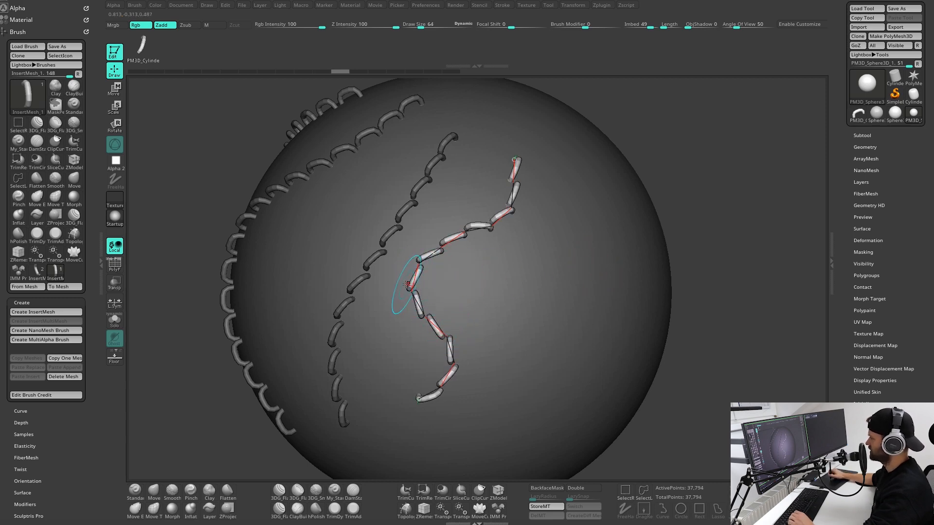
Shrink the stitches along the newest wavy curve by setting the draw size to 23 and refreshing the curve.
key("s")
left_click_drag(412, 286, 417, 287)
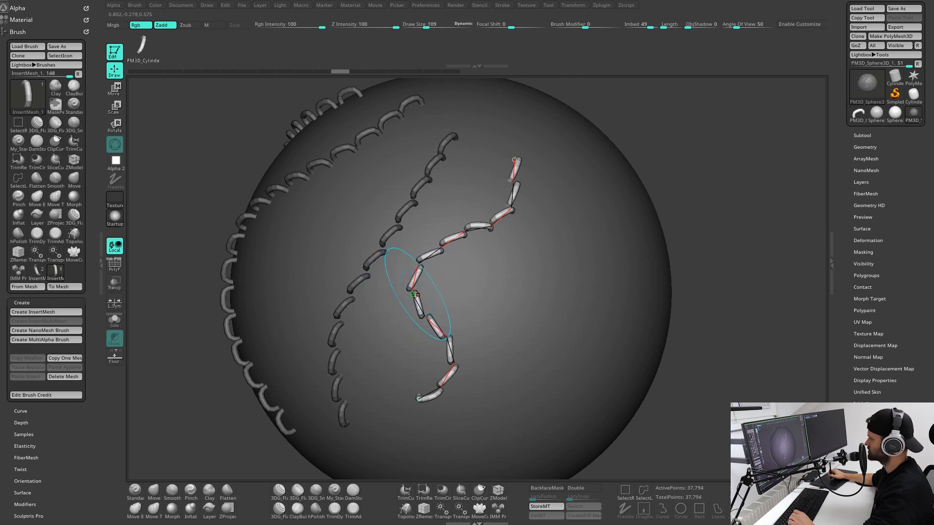
key("s")
left_click_drag(519, 285, 518, 283)
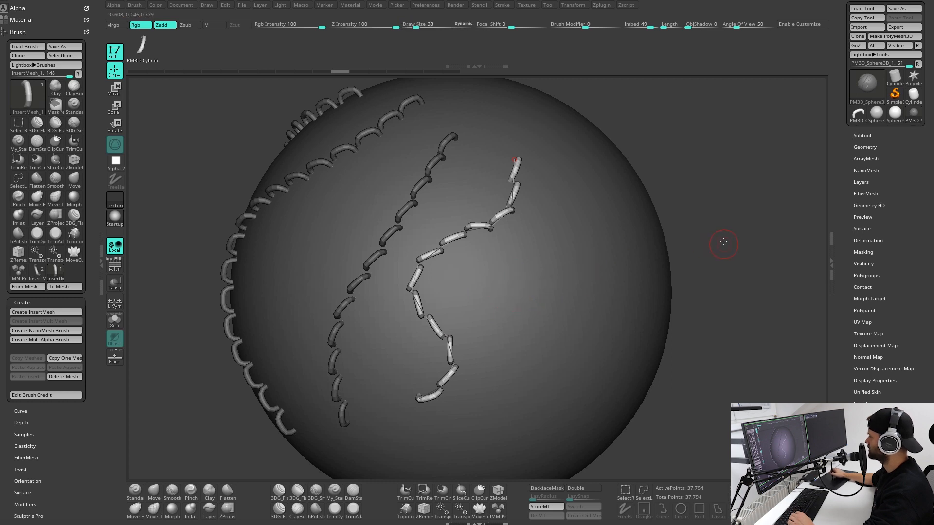
mouse_move(723, 242)
left_mouse_down()
mouse_move(719, 234)
mouse_move(729, 238)
mouse_move(720, 244)
left_mouse_up()
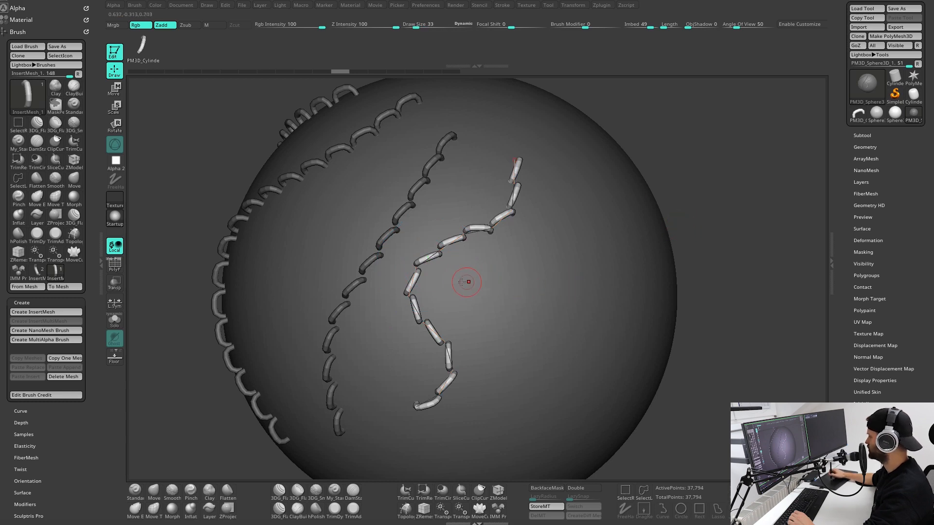
key("s")
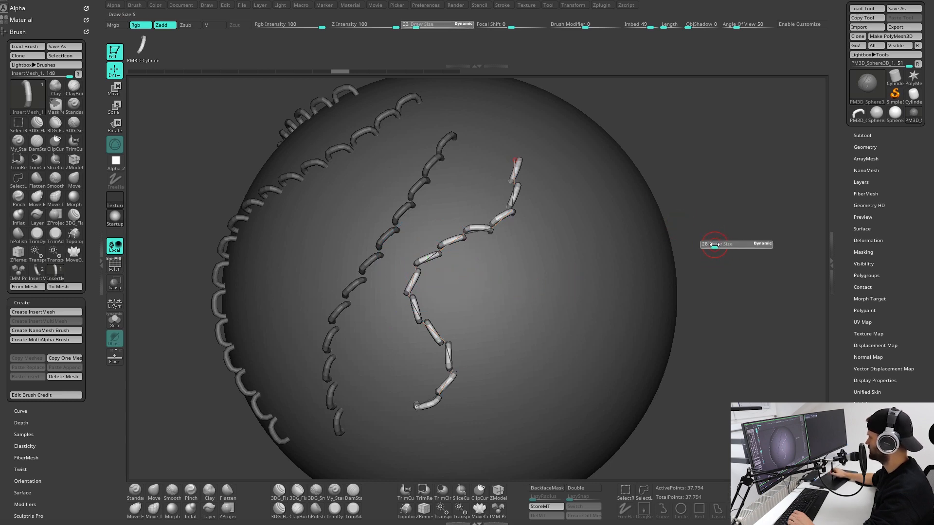
left_click_drag(713, 245, 713, 245)
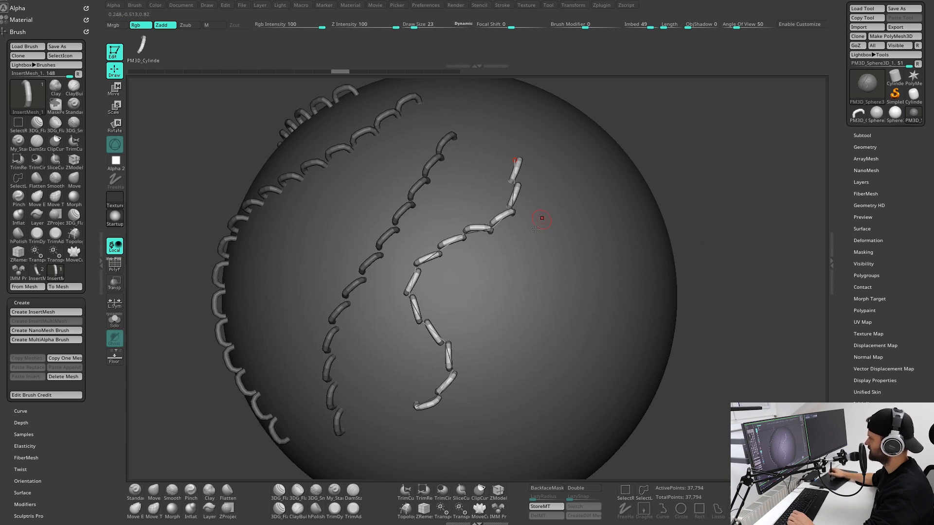
left_click(444, 224)
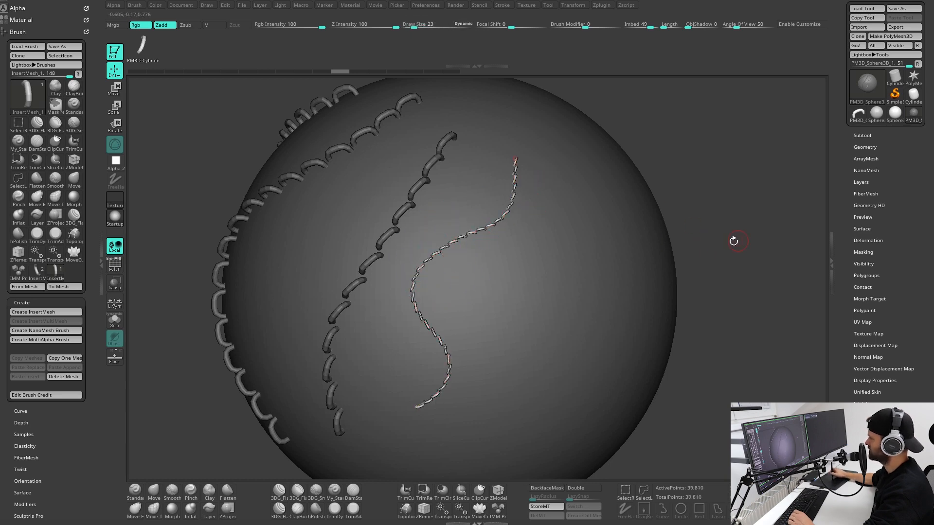
Increase the draw size and refresh the newest wavy curve to enlarge its stitches.
left_click_drag(733, 241, 677, 189)
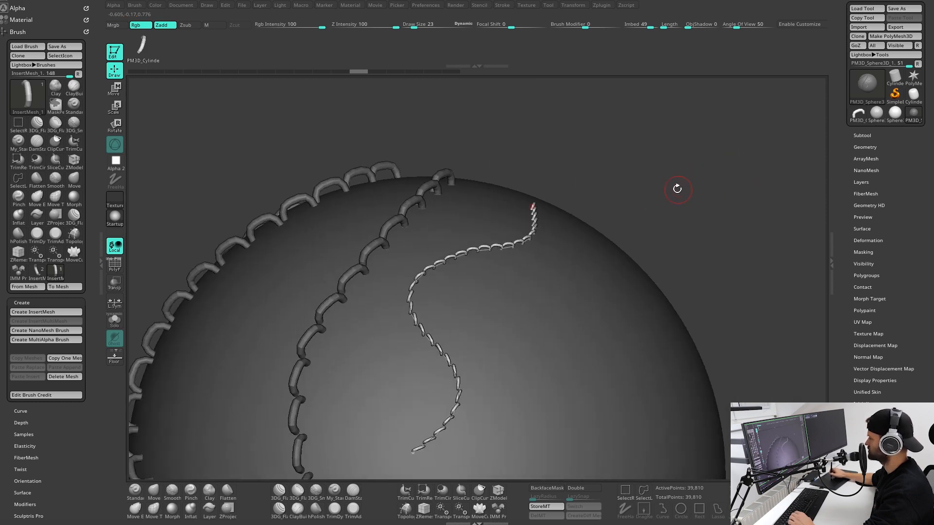
key("s")
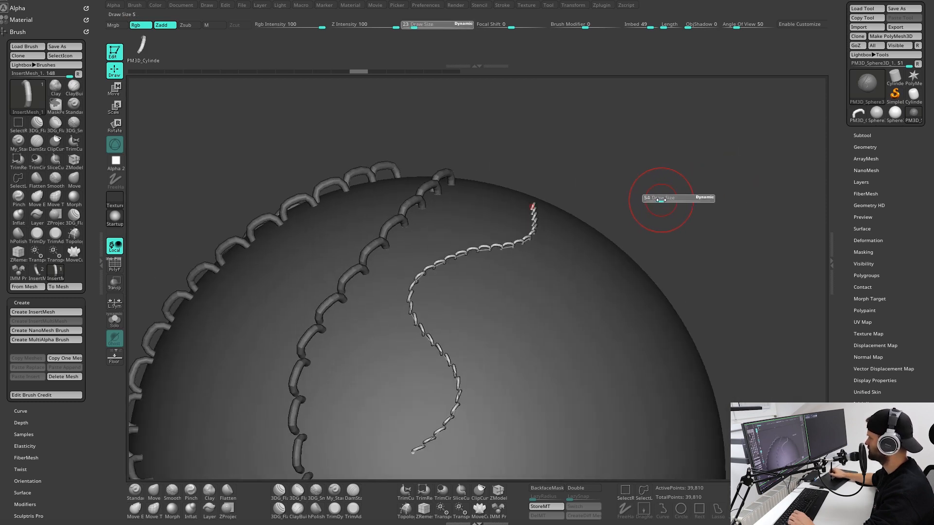
left_click_drag(661, 200, 668, 200)
mouse_move(673, 188)
left_mouse_down()
mouse_move(700, 212)
mouse_move(680, 205)
mouse_move(760, 192)
mouse_move(703, 224)
mouse_move(652, 201)
mouse_move(681, 221)
mouse_move(656, 201)
mouse_move(740, 201)
mouse_move(683, 168)
mouse_move(704, 203)
mouse_move(691, 199)
mouse_move(729, 191)
mouse_move(719, 160)
mouse_move(687, 187)
mouse_move(693, 179)
left_mouse_up()
left_click(456, 242)
Draw a new stitch curve down an empty area of the sphere and enlarge its stitches with a bigger draw size.
left_click_drag(600, 222, 501, 312)
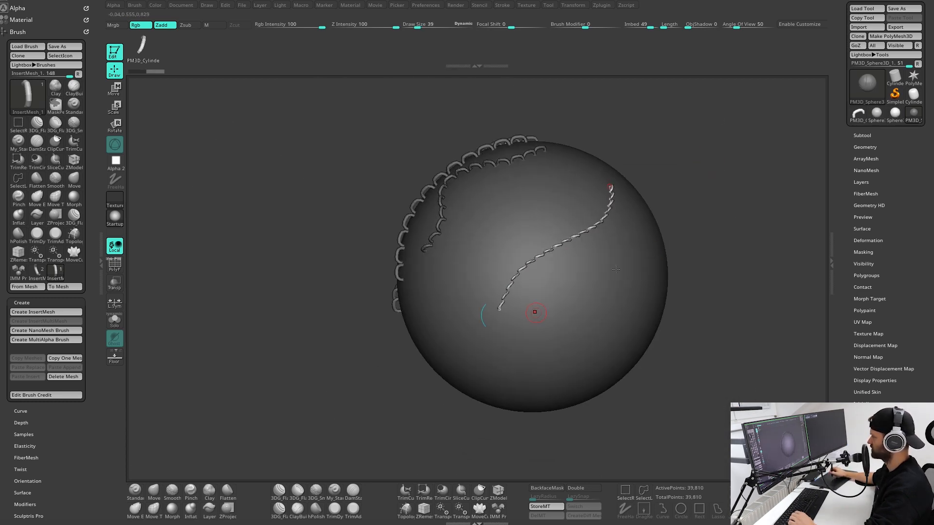
mouse_move(756, 216)
left_mouse_down()
mouse_move(756, 190)
mouse_move(694, 217)
mouse_move(700, 226)
left_mouse_up()
key("s")
mouse_move(700, 226)
left_mouse_down("alt")
mouse_move(761, 200)
mouse_move(725, 202)
mouse_move(740, 231)
mouse_move(758, 200)
left_mouse_up("alt")
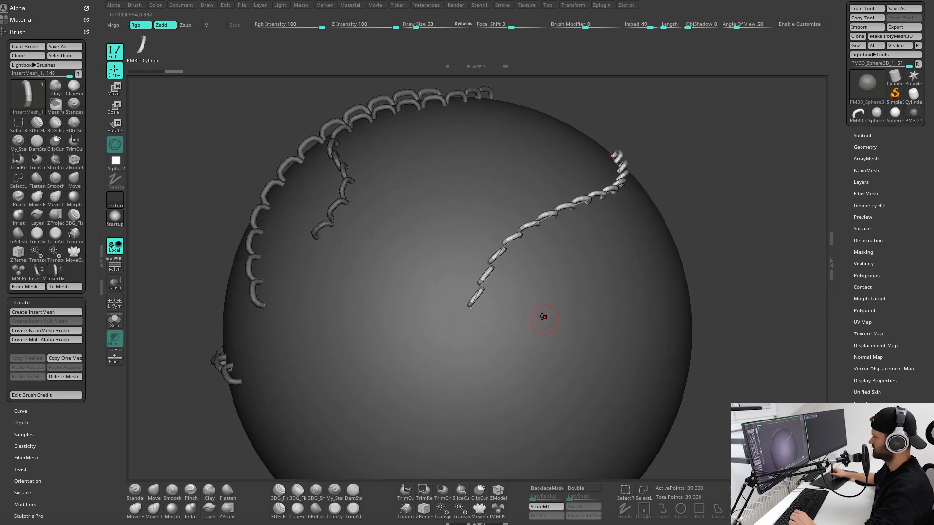
left_click_drag(732, 245, 740, 233)
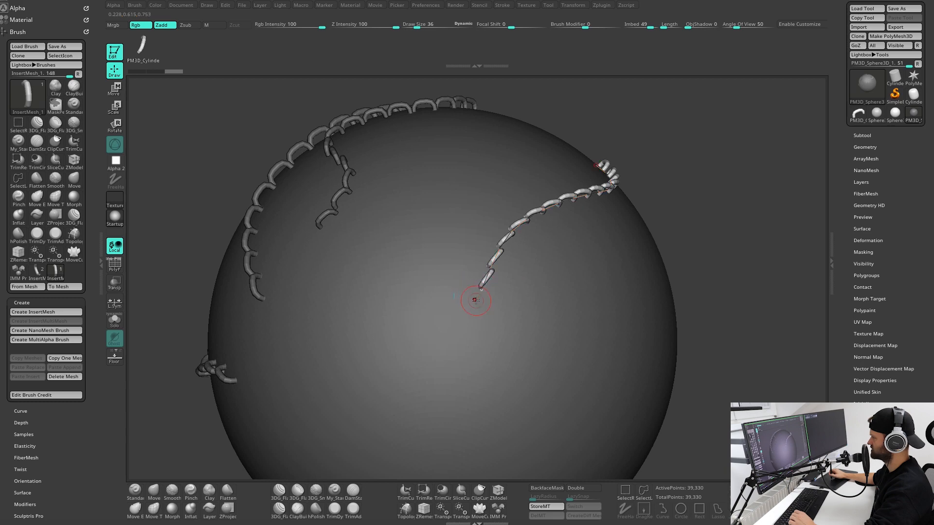
Extend the new stitch curve from both of its ends so it runs further around the sphere.
mouse_move(702, 257)
left_mouse_down()
mouse_move(725, 261)
mouse_move(681, 250)
left_mouse_up()
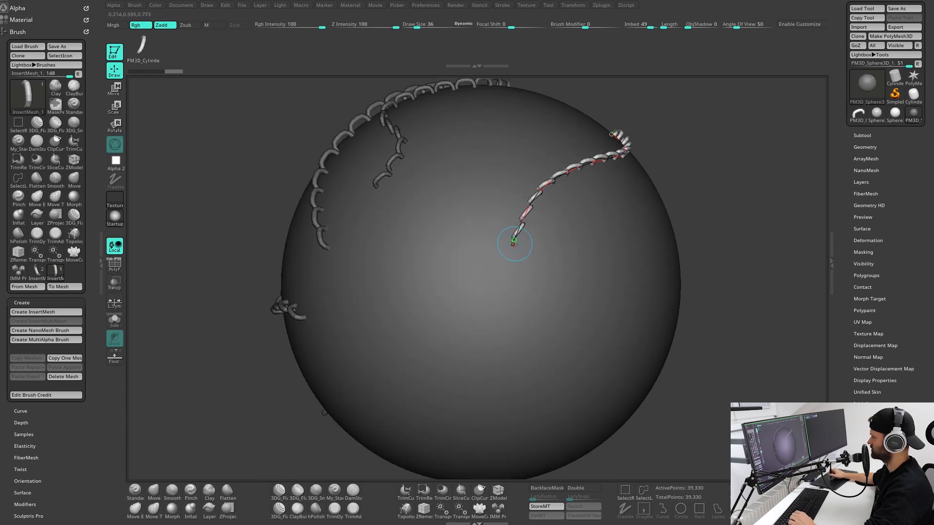
left_click_drag(465, 304, 445, 370)
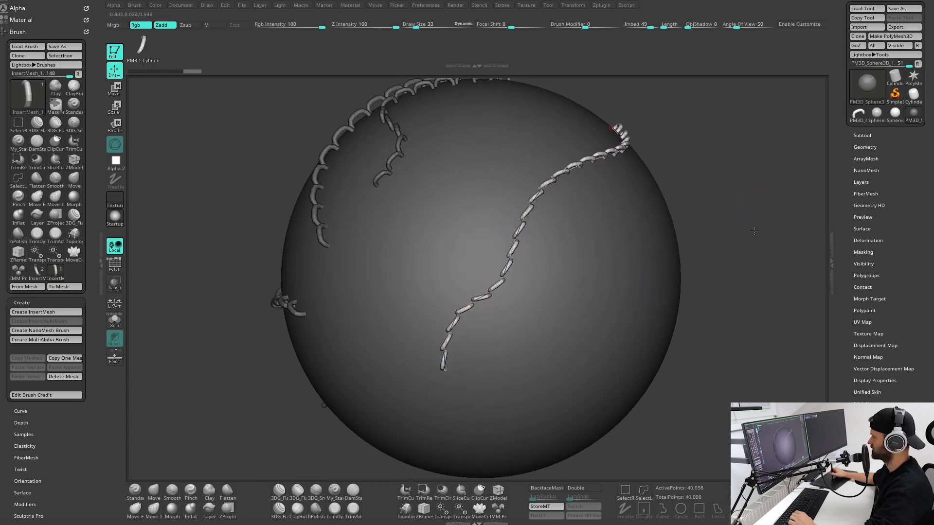
mouse_move(754, 229)
left_mouse_down()
mouse_move(685, 287)
mouse_move(663, 238)
mouse_move(675, 215)
mouse_move(697, 257)
left_mouse_up()
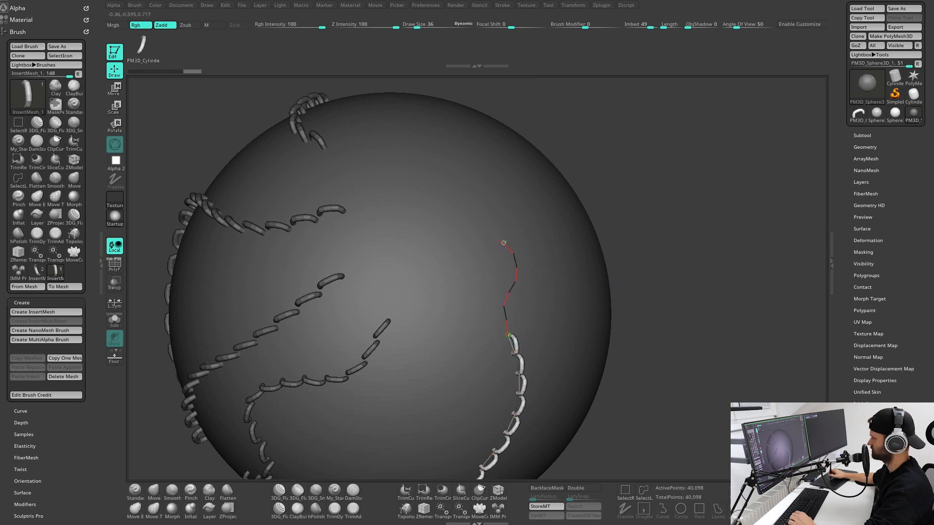
left_click_drag(478, 169, 479, 167)
mouse_move(696, 197)
left_mouse_down("alt")
mouse_move(680, 266)
mouse_move(655, 157)
mouse_move(768, 235)
mouse_move(696, 239)
mouse_move(653, 202)
mouse_move(669, 179)
mouse_move(673, 200)
mouse_move(657, 181)
mouse_move(665, 188)
mouse_move(679, 151)
mouse_move(698, 147)
left_mouse_up("alt")
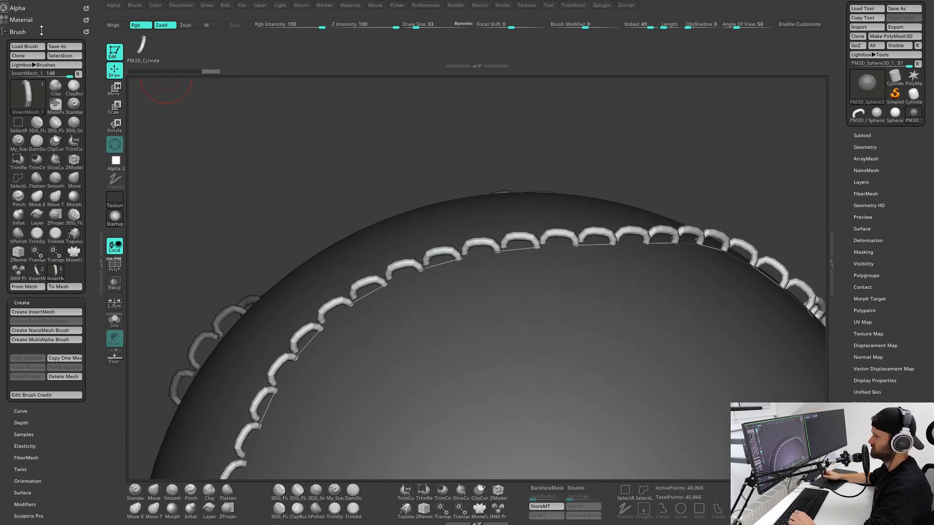
Set the brush's Imbed depth to 0 and refresh the extended curve to sink its stitches into the surface.
left_click_drag(68, 436, 66, 425)
left_click(27, 410)
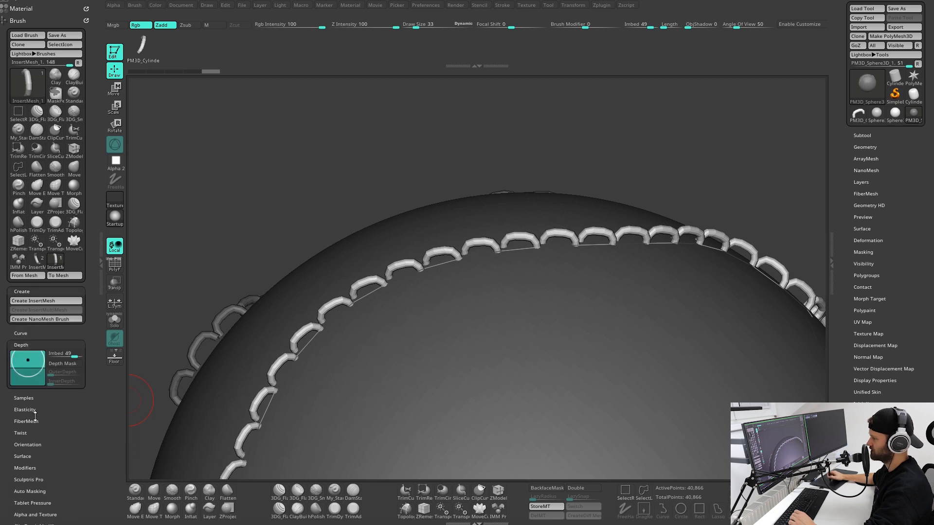
left_click_drag(83, 330, 83, 327)
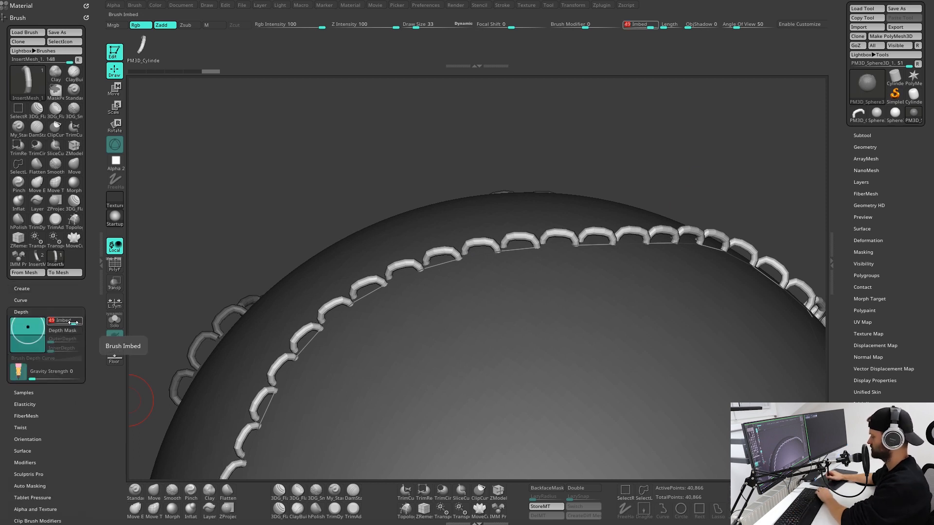
key("Return")
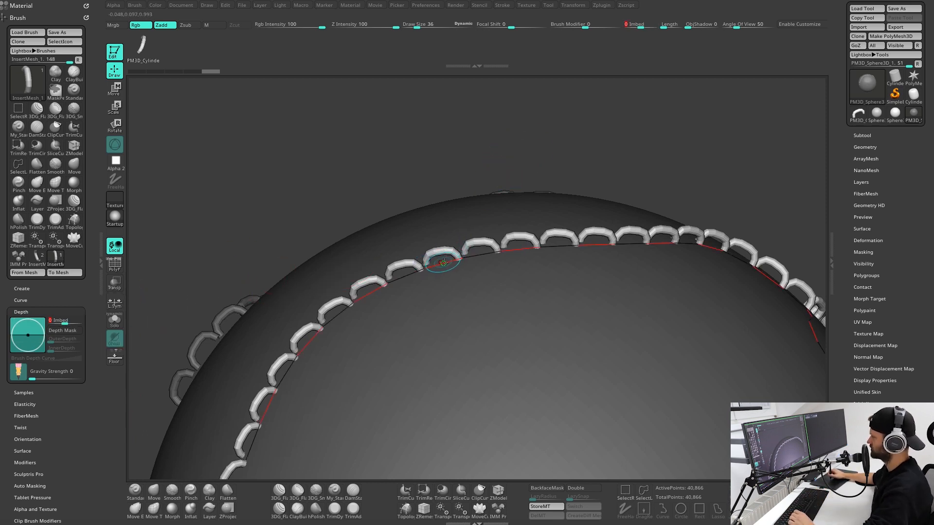
left_click(442, 262)
Raise the brush's Imbed depth to 20 and finally 25, refreshing the extended stitch curve after each change.
left_click(73, 320)
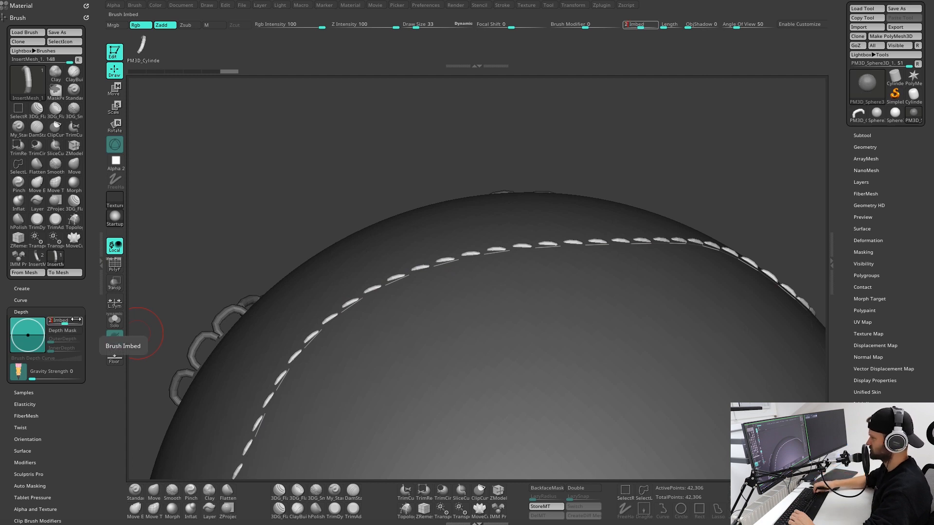
left_click(469, 258)
left_click_drag(686, 142, 444, 198)
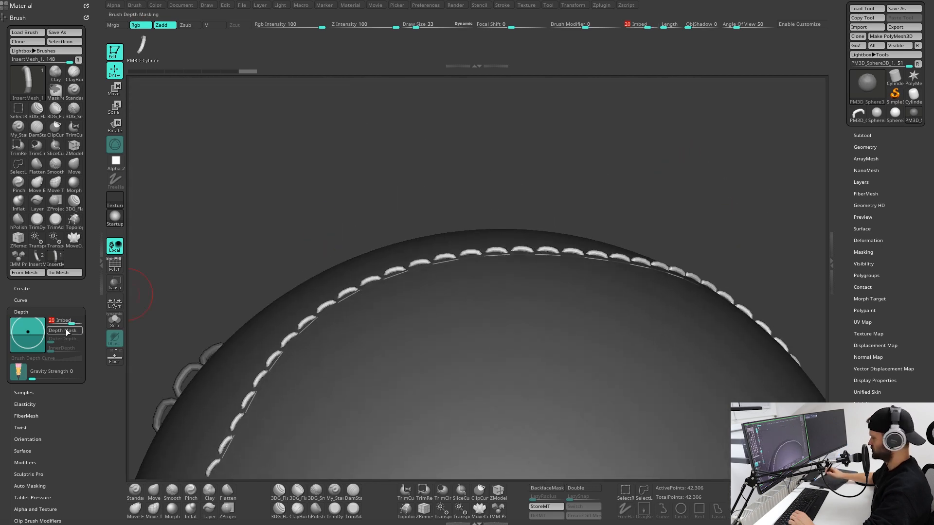
left_click_drag(635, 170, 712, 168)
left_click(507, 256)
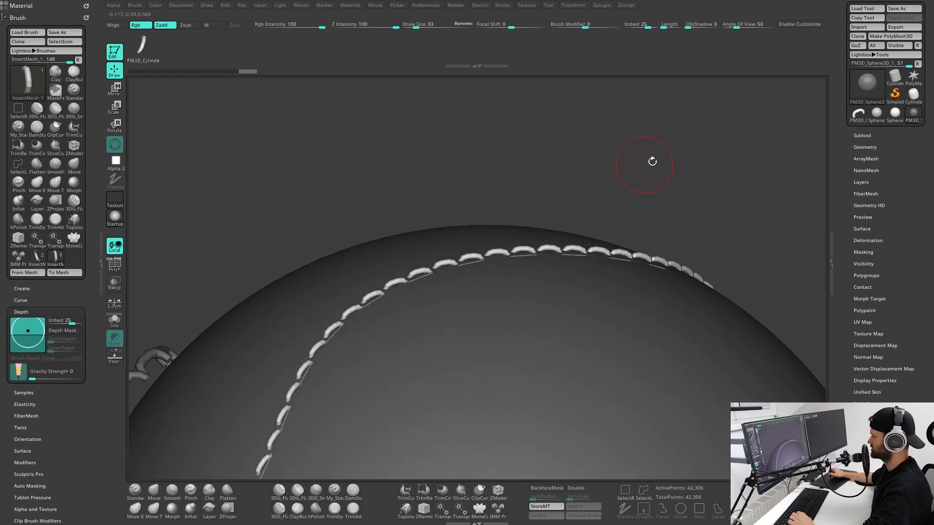
mouse_move(652, 160)
left_mouse_down()
mouse_move(688, 194)
mouse_move(667, 143)
mouse_move(719, 229)
mouse_move(728, 226)
left_mouse_up()
left_click_drag(744, 171, 729, 138)
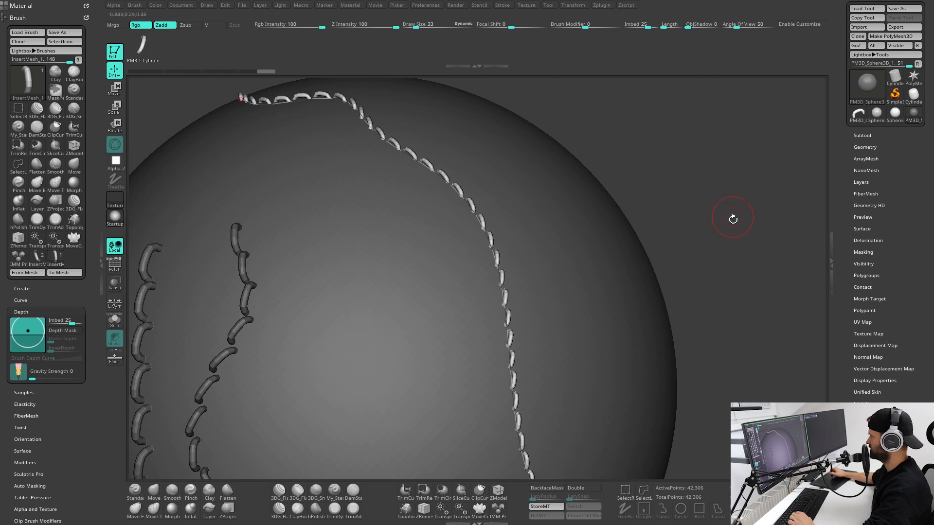
Draw another stitch curve over the sphere and set the brush's Imbed depth to 15.
mouse_move(733, 219)
left_mouse_down()
mouse_move(734, 203)
mouse_move(689, 200)
mouse_move(739, 191)
mouse_move(675, 152)
mouse_move(728, 227)
mouse_move(744, 277)
mouse_move(756, 195)
mouse_move(739, 202)
mouse_move(725, 168)
mouse_move(736, 167)
mouse_move(777, 199)
mouse_move(367, 256)
left_mouse_up()
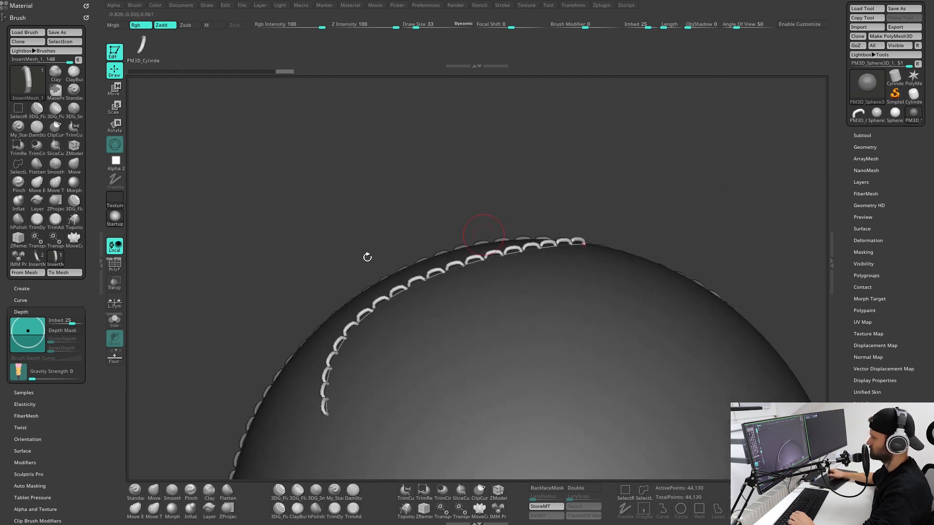
left_click(68, 324)
type("1")
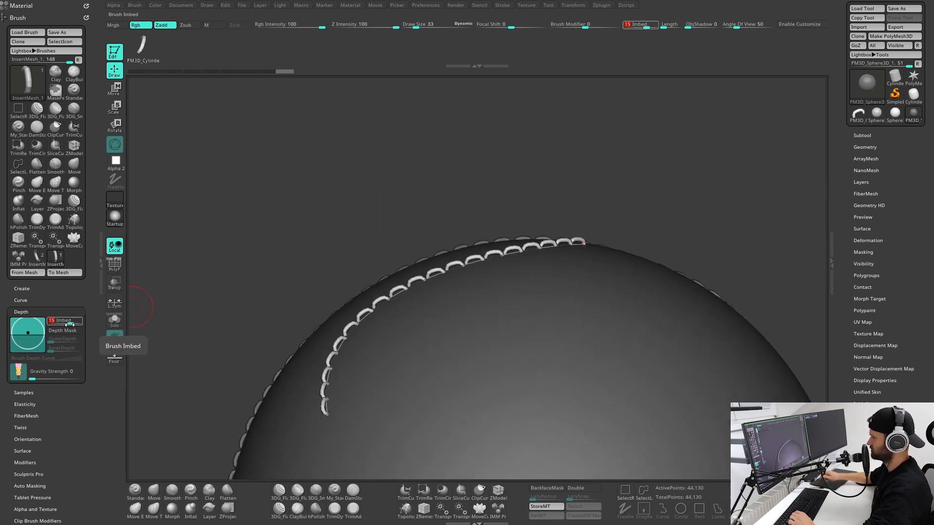
key("Return")
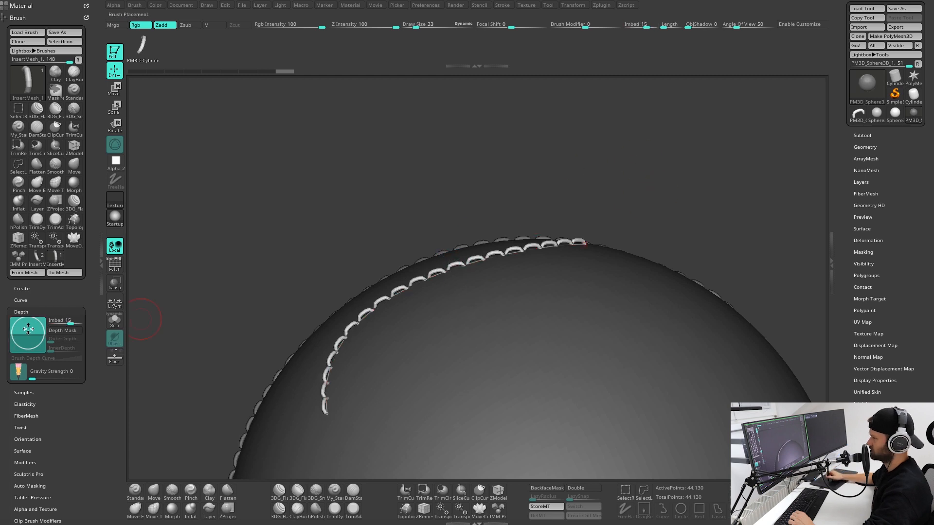
Set the brush's Imbed depth to 0 and refresh the latest stitch curve.
left_click(50, 320)
type("0")
key("Return")
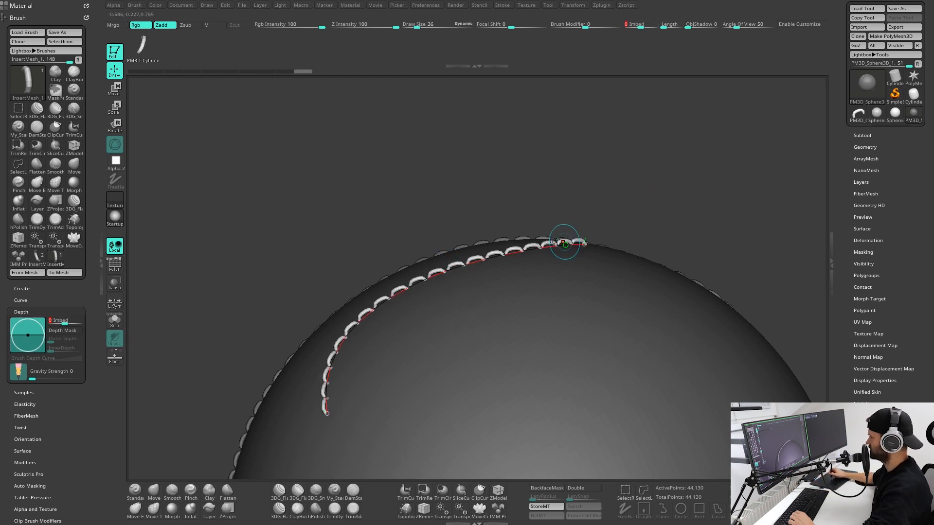
left_click_drag(684, 166, 653, 216)
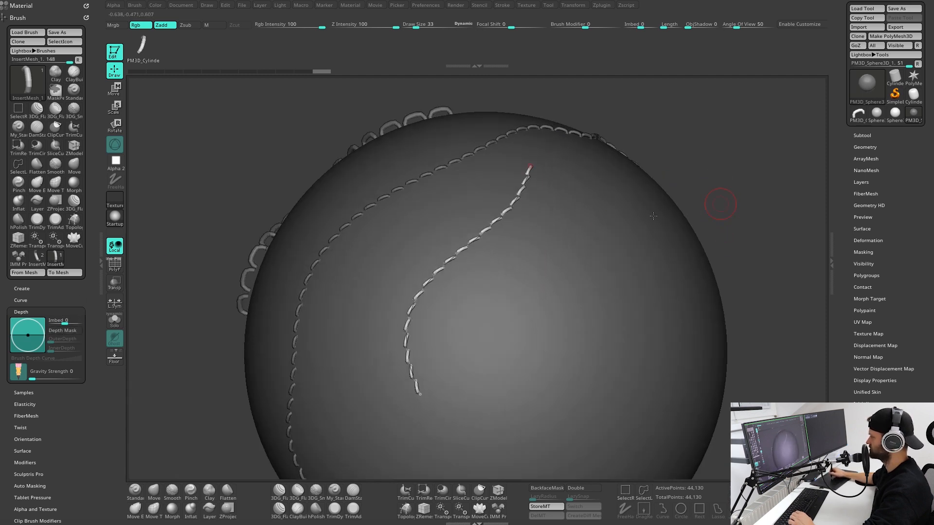
Draw two more sunken stitch curves alongside the latest one on the sphere.
left_click_drag(497, 388, 500, 394)
mouse_move(763, 244)
left_mouse_down()
mouse_move(739, 192)
mouse_move(728, 194)
left_mouse_up()
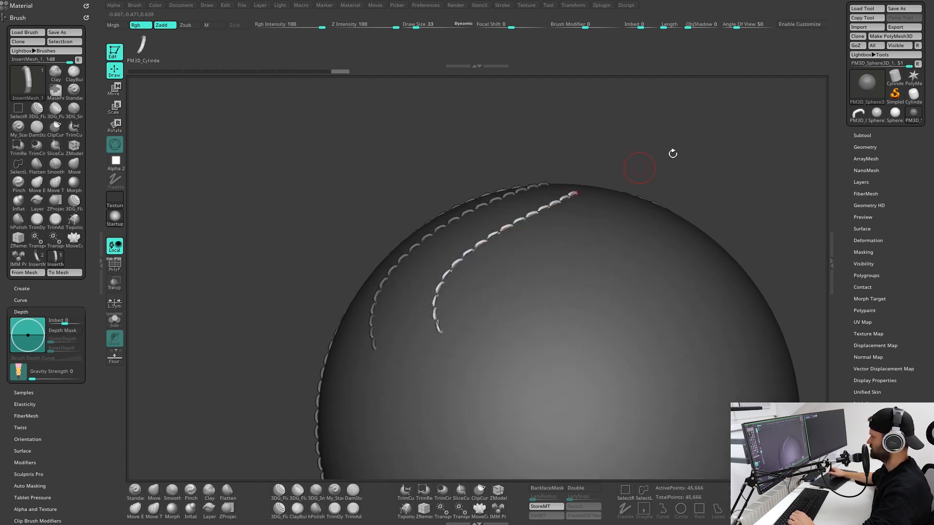
left_click_drag(715, 128, 739, 148, "alt")
left_click_drag(162, 267, 164, 298, "alt")
left_click_drag(352, 239, 654, 201)
mouse_move(736, 187)
left_mouse_down()
mouse_move(743, 194)
mouse_move(720, 224)
mouse_move(788, 216)
mouse_move(739, 131)
mouse_move(725, 171)
mouse_move(729, 152)
mouse_move(717, 165)
mouse_move(698, 157)
mouse_move(706, 187)
mouse_move(722, 154)
mouse_move(734, 173)
mouse_move(730, 161)
left_mouse_up()
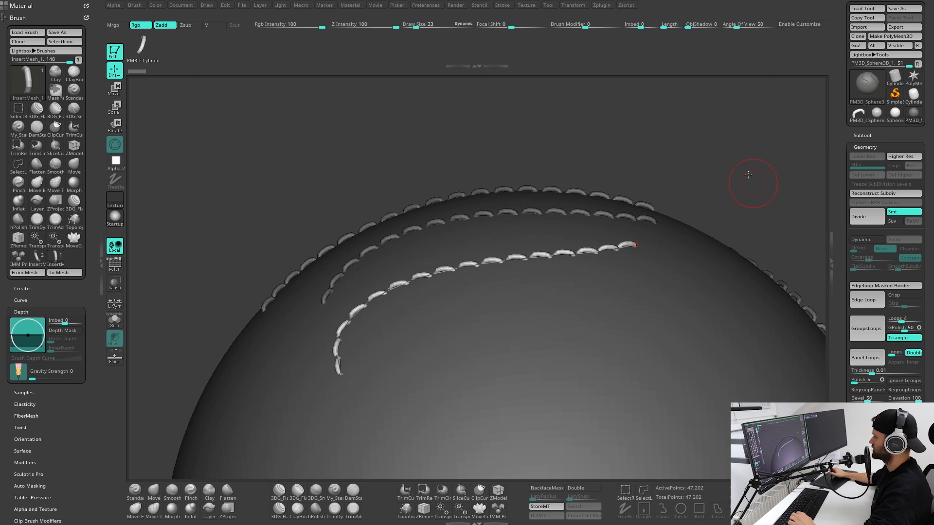
left_click_drag(748, 174, 589, 205)
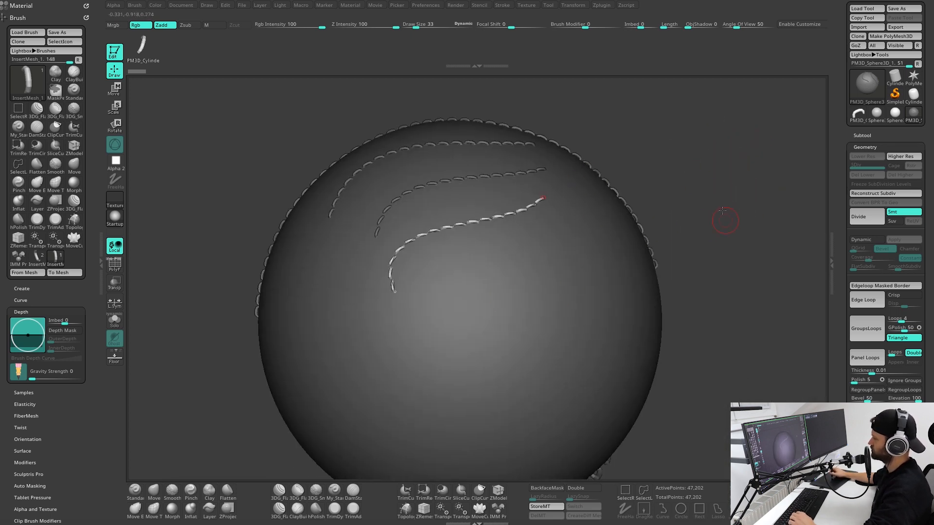
left_click_drag(722, 210, 723, 197, "alt")
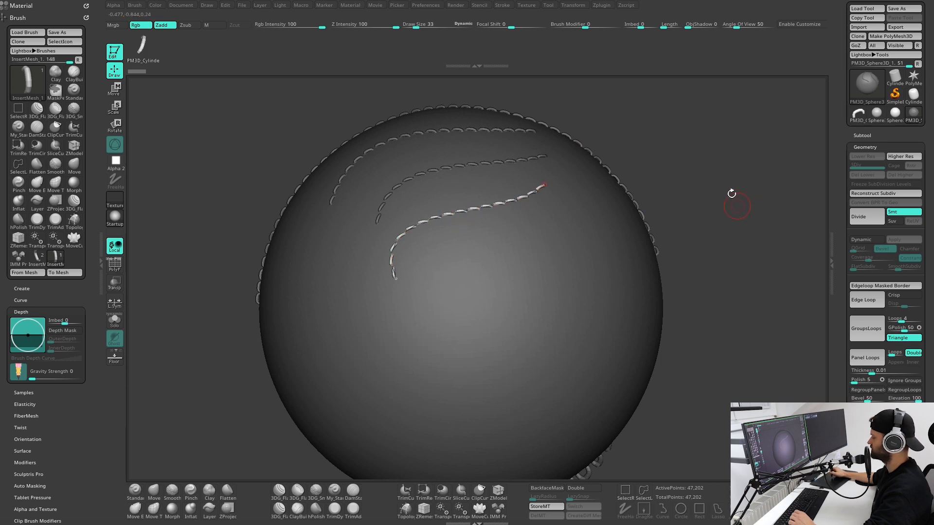
left_click_drag(745, 194, 591, 261)
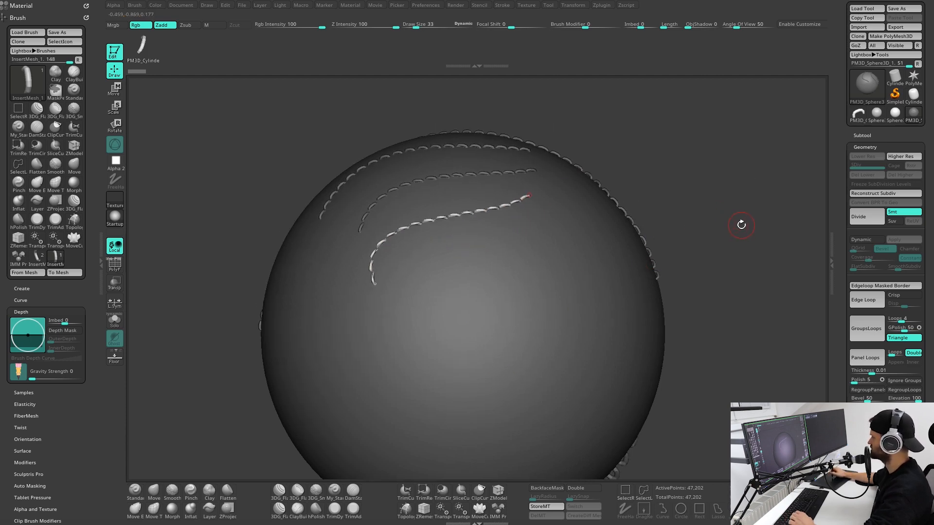
left_click_drag(741, 225, 728, 225)
Clear the canvas of the stitched sphere and draw a fresh Sphere3D primitive on it.
key("t")
key("ctrl+n")
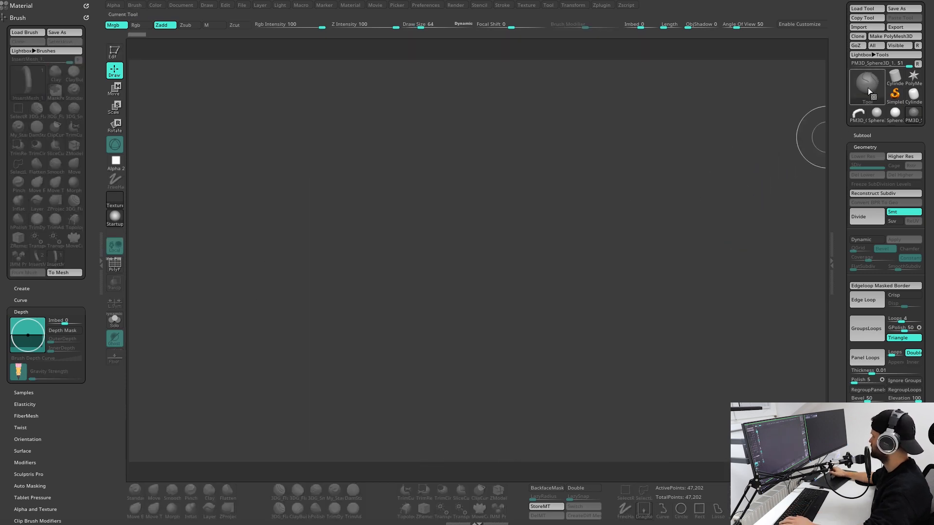
left_click(897, 96)
left_click(870, 92)
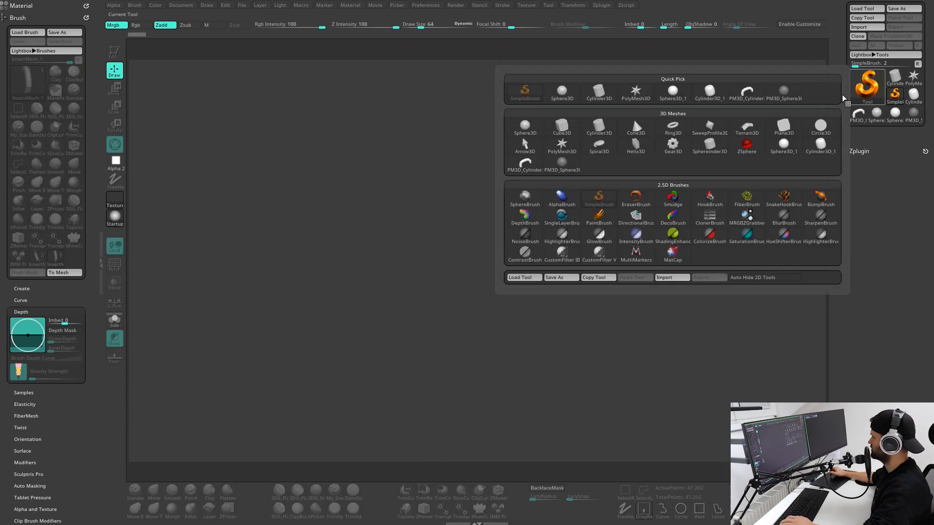
left_click(534, 131)
left_click_drag(428, 255, 438, 374)
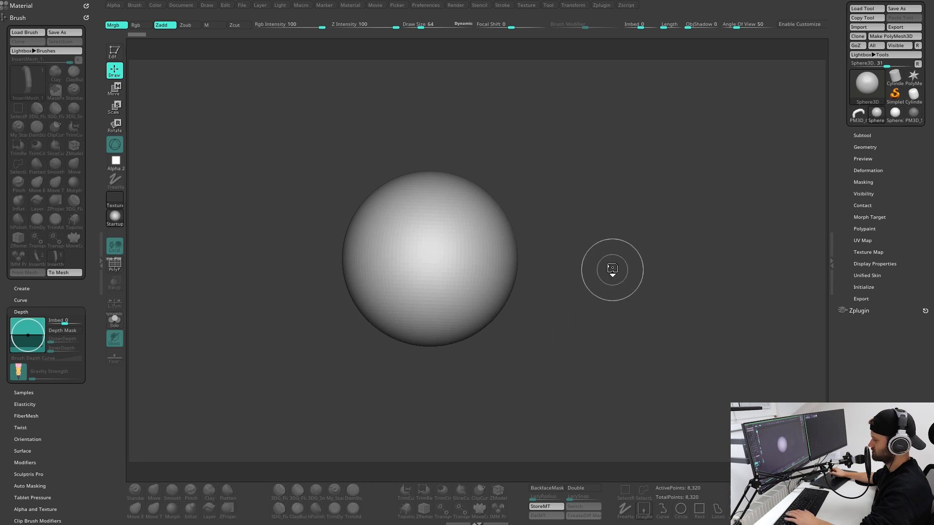
Enter Edit mode on the new sphere, convert it to a PolyMesh3D and subdivide it twice.
key("t")
left_click_drag(632, 249, 676, 252, "alt")
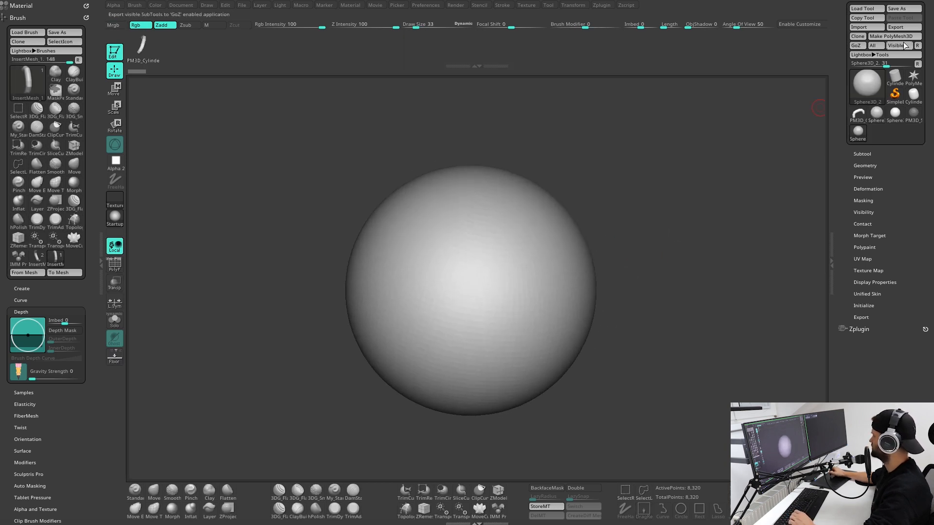
left_click(903, 37)
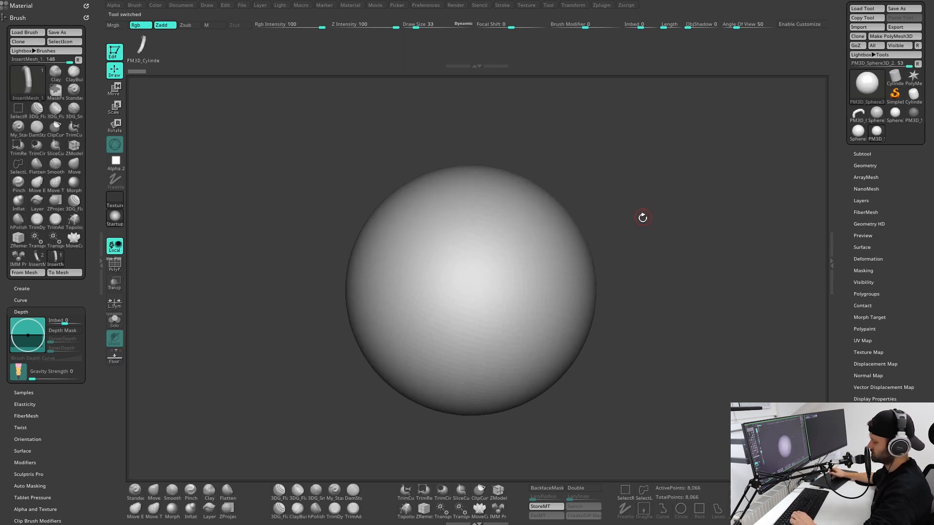
key("ctrl+d")
key("ctrl+d")
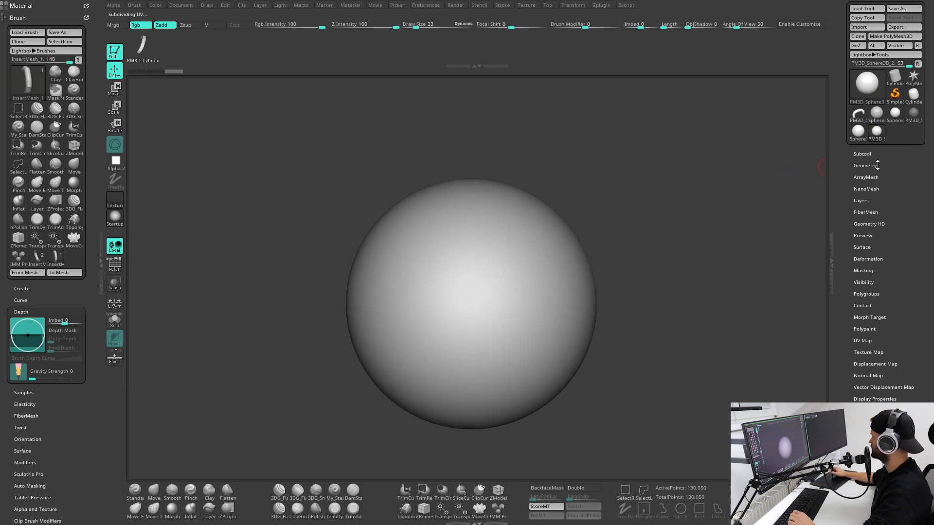
Delete the sphere's lower subdivision levels and set the brush's draw size to 45.
left_click(865, 166)
mouse_move(671, 255)
left_mouse_down("alt")
mouse_move(686, 245)
mouse_move(669, 238)
mouse_move(686, 224)
mouse_move(672, 234)
mouse_move(677, 228)
left_mouse_up("alt")
left_click(871, 193)
left_click(858, 166)
key("s")
left_click(670, 223)
mouse_move(682, 277)
left_mouse_down("alt")
mouse_move(684, 289)
mouse_move(694, 270)
mouse_move(708, 290)
mouse_move(647, 309)
left_mouse_up("alt")
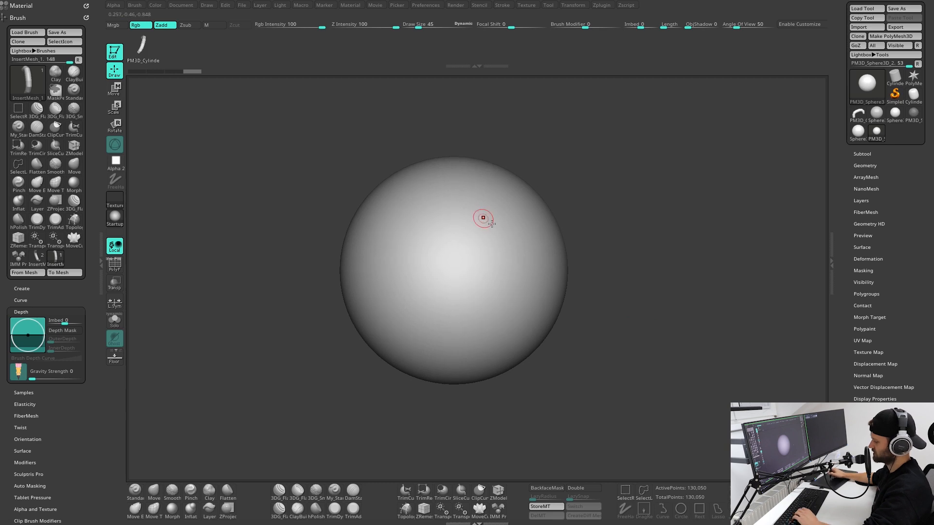
Slice the sphere into two polygroups with a wavy SliceCurve stroke and turn on the polyframe display.
key("b")
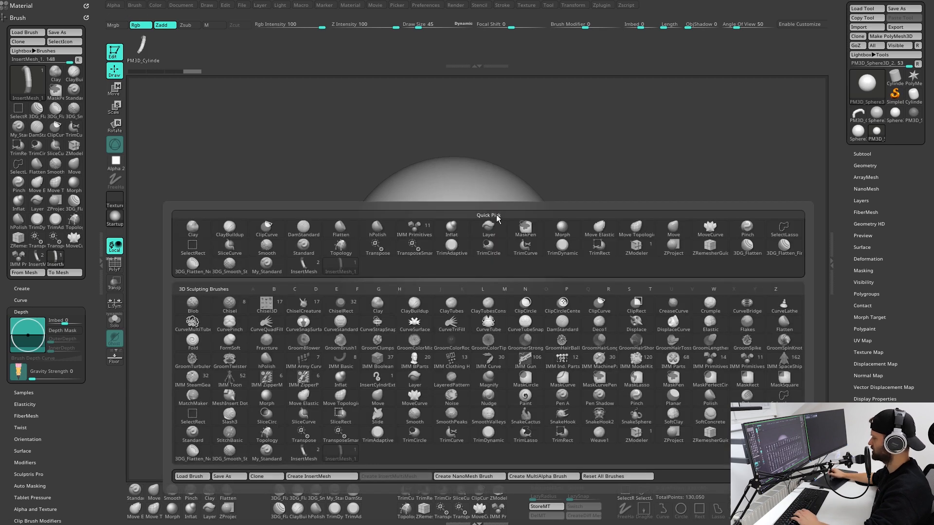
key("s")
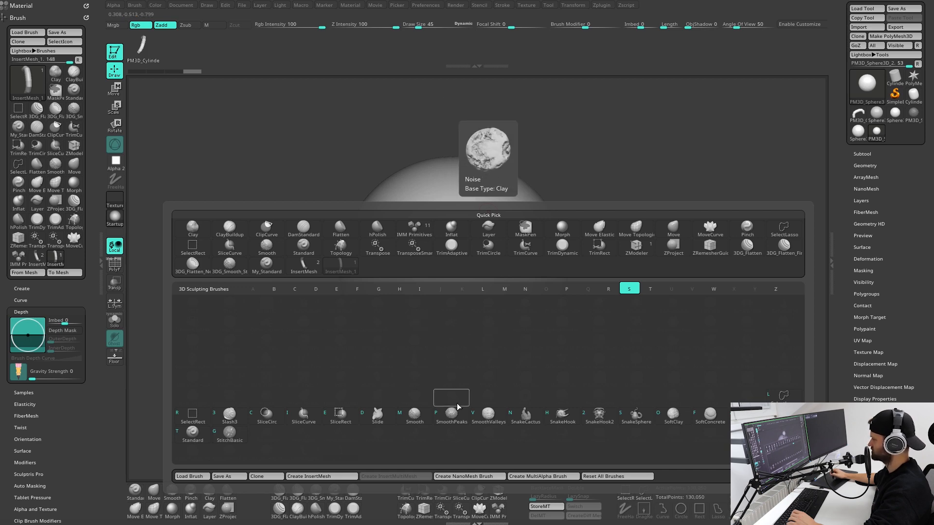
left_click(308, 421)
mouse_move(676, 255)
left_mouse_down("alt")
mouse_move(675, 238)
mouse_move(674, 257)
mouse_move(650, 271)
left_mouse_up("alt")
mouse_move(479, 125)
left_mouse_down("ctrl+shift")
mouse_move(442, 224)
mouse_move(510, 278)
mouse_move(526, 356)
left_mouse_up("ctrl+shift")
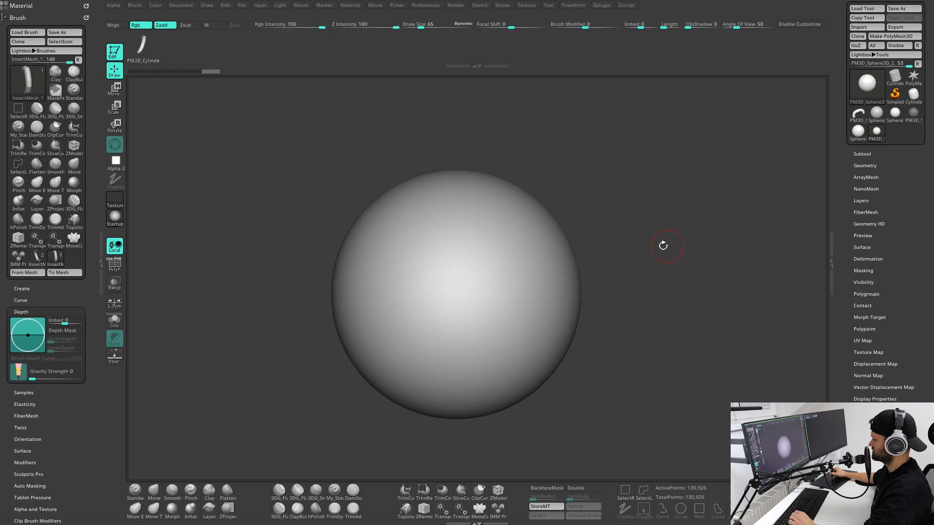
key("shift+f")
left_click_drag(671, 233, 724, 352)
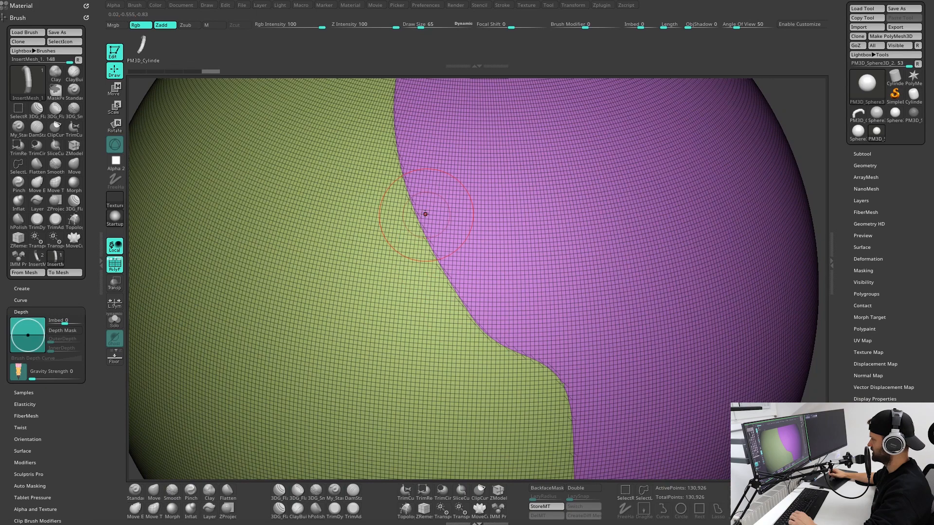
left_click_drag(811, 132, 797, 95, "alt")
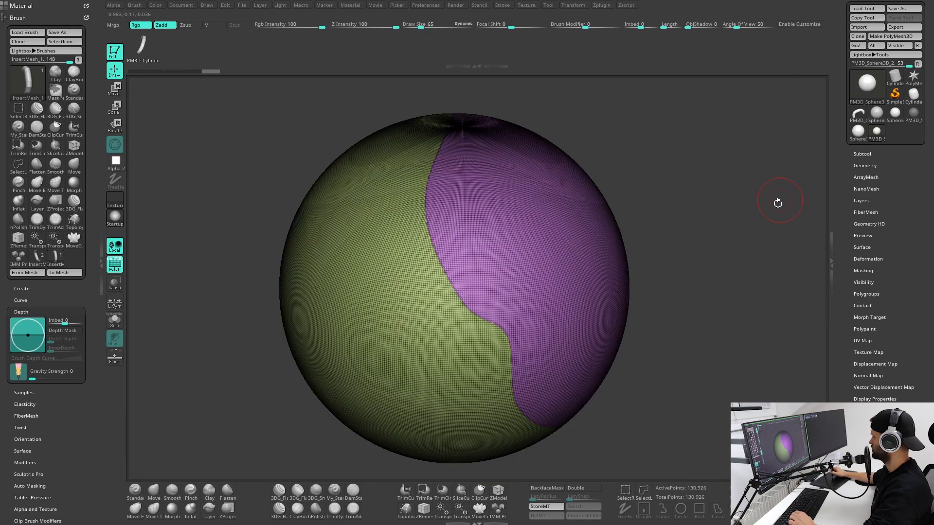
Set the draw size to 14 and isolate the purple polygroup using the SelectRect brush.
left_click_drag(777, 202, 737, 186)
key("s")
mouse_move(737, 187)
left_mouse_down()
mouse_move(687, 173)
mouse_move(732, 202)
mouse_move(722, 202)
mouse_move(726, 240)
mouse_move(735, 242)
mouse_move(722, 251)
left_mouse_up()
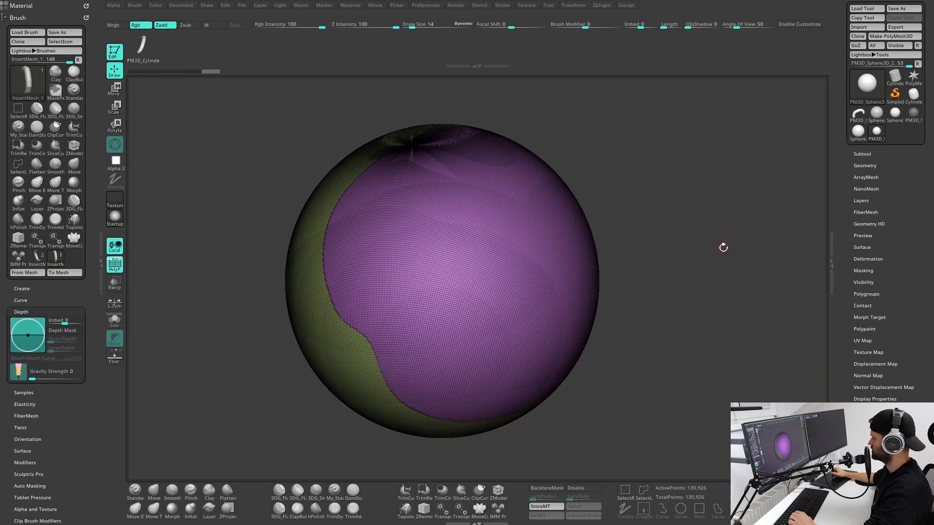
left_click(626, 490)
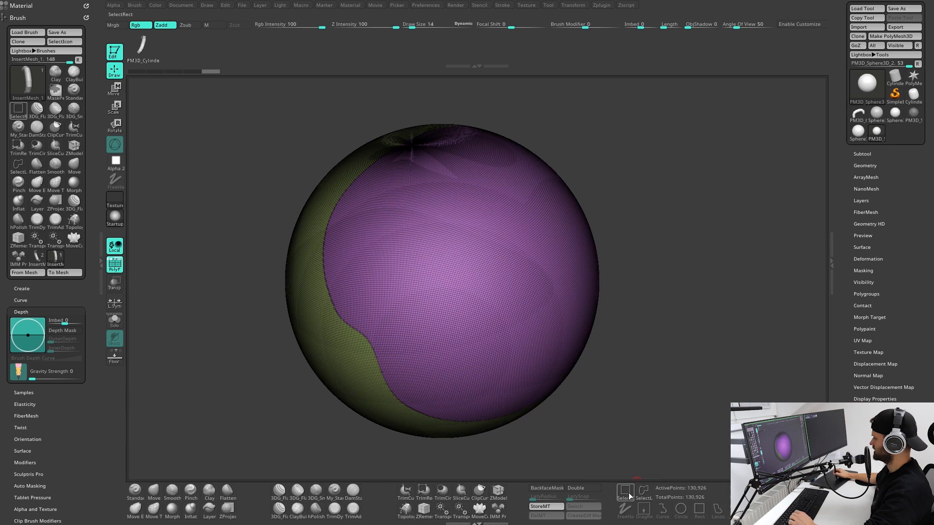
left_click_drag(703, 219, 663, 256, "alt")
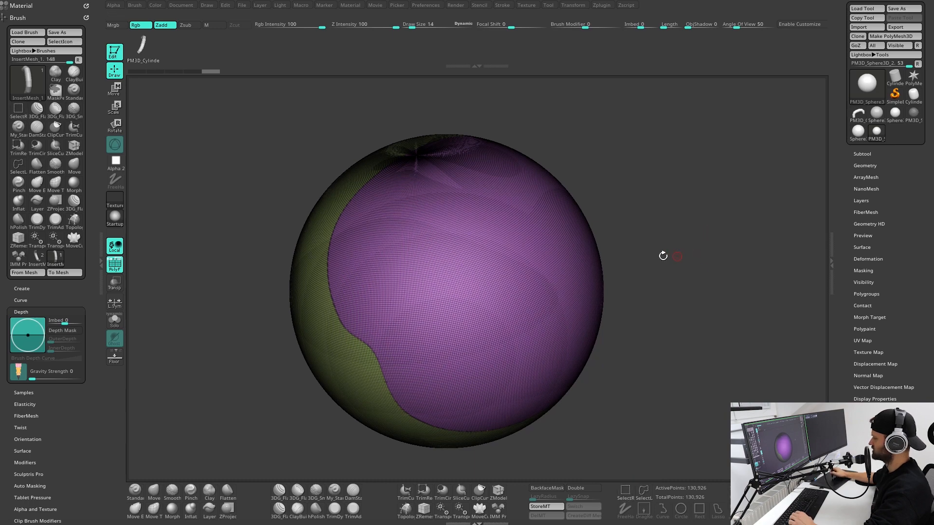
left_click(518, 295, "ctrl+shift")
left_click_drag(642, 224, 726, 209)
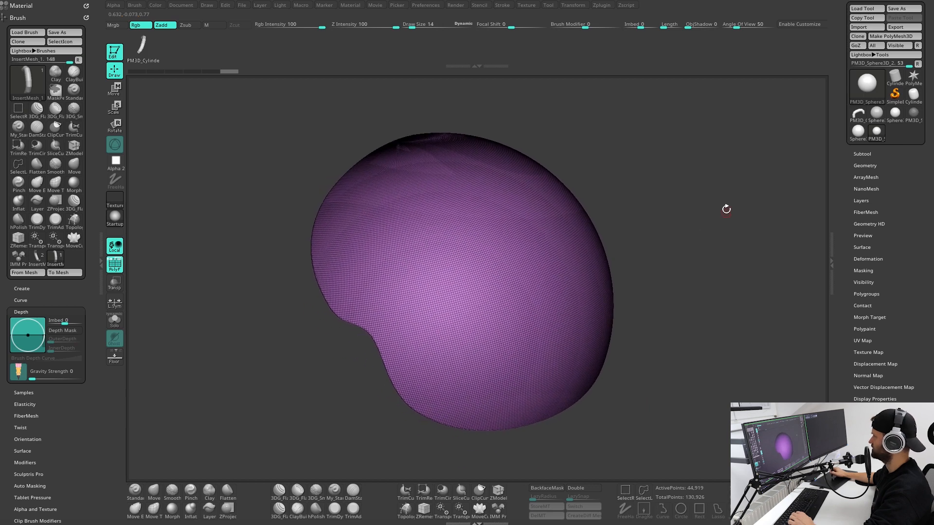
Generate a curve along the border of the isolated polygroup with Frame Mesh.
left_click(504, 6)
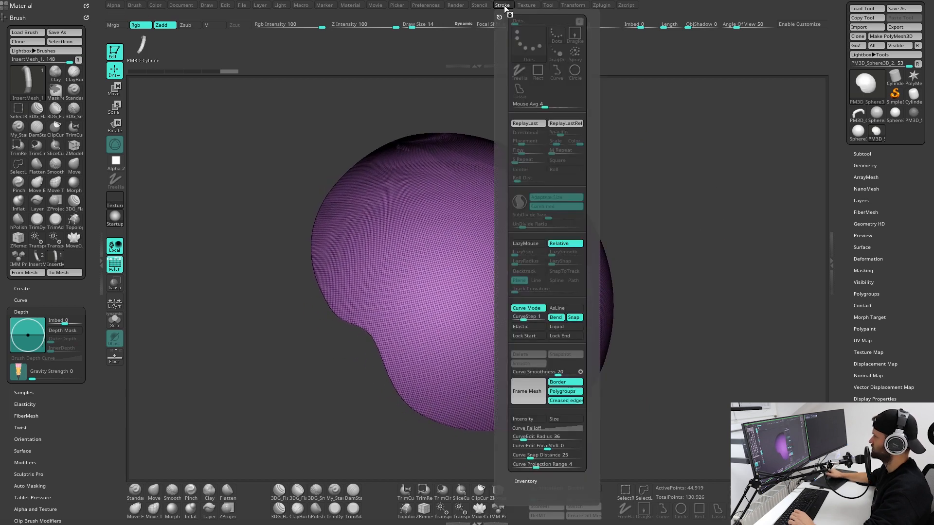
scroll(499, 327, "down", 2)
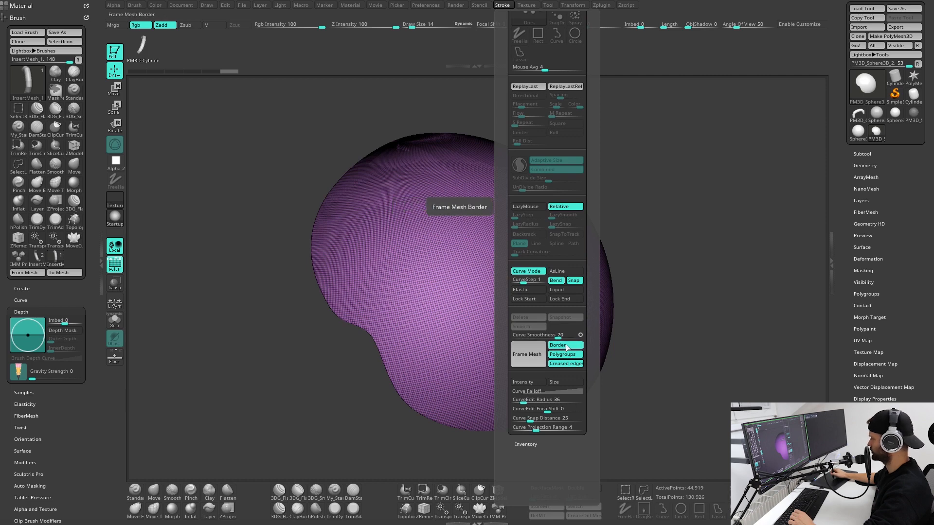
left_click(530, 354)
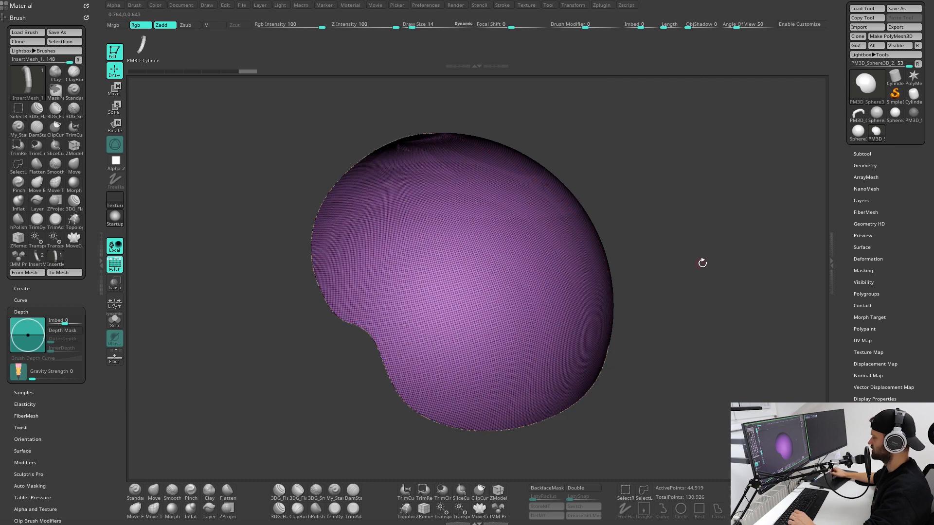
Unhide the whole sphere and apply the InsertMesh stitches along the framed polygroup curve.
mouse_move(702, 263)
left_mouse_down()
mouse_move(713, 191)
mouse_move(754, 217)
mouse_move(784, 214)
mouse_move(739, 204)
mouse_move(736, 214)
mouse_move(311, 335)
mouse_move(284, 367)
mouse_move(383, 317)
left_mouse_up()
left_click_drag(731, 222, 790, 112)
left_click(743, 208, "ctrl+shift")
mouse_move(61, 262)
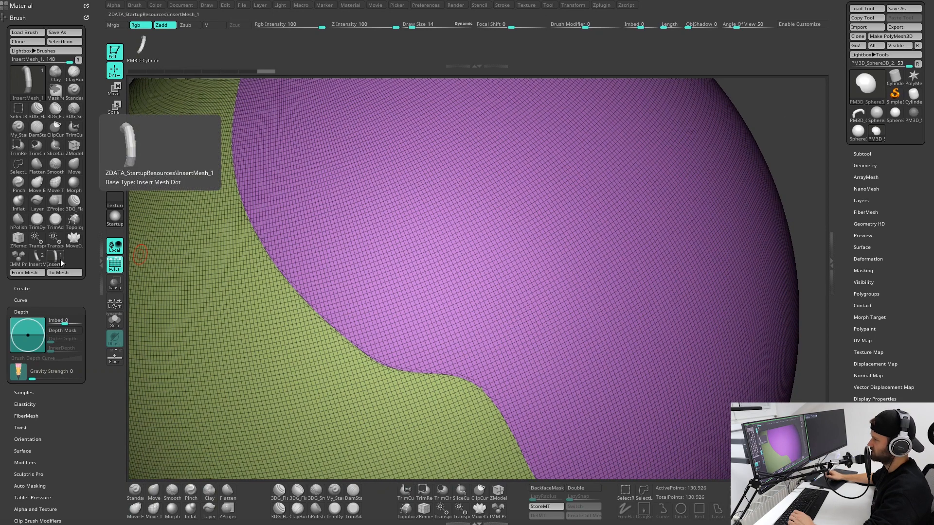
left_click(354, 350)
left_click_drag(792, 123, 754, 163)
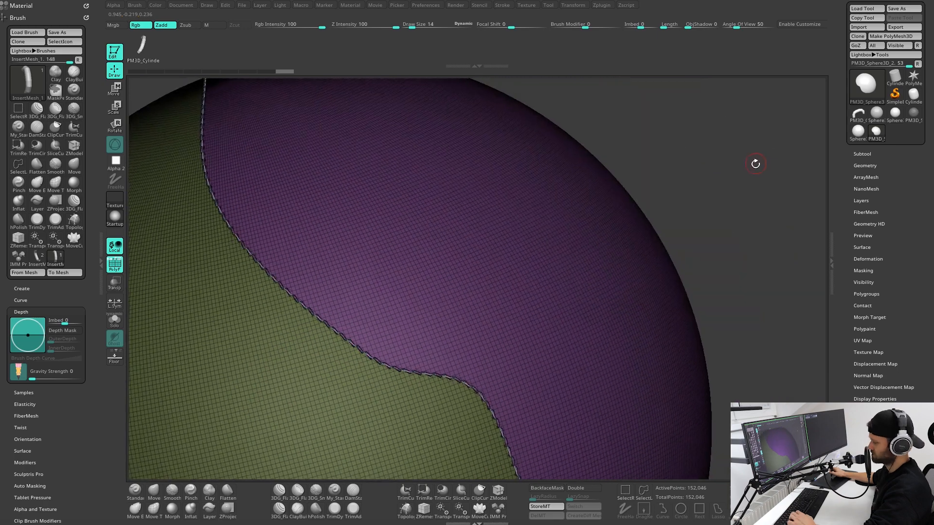
Turn off the polyframe display, raise the draw size to 30 and refresh the stitches along the curve.
key("shift+f")
mouse_move(738, 194)
left_mouse_down("alt")
mouse_move(748, 268)
mouse_move(699, 196)
left_mouse_up("alt")
key("s")
left_click_drag(699, 196, 706, 197)
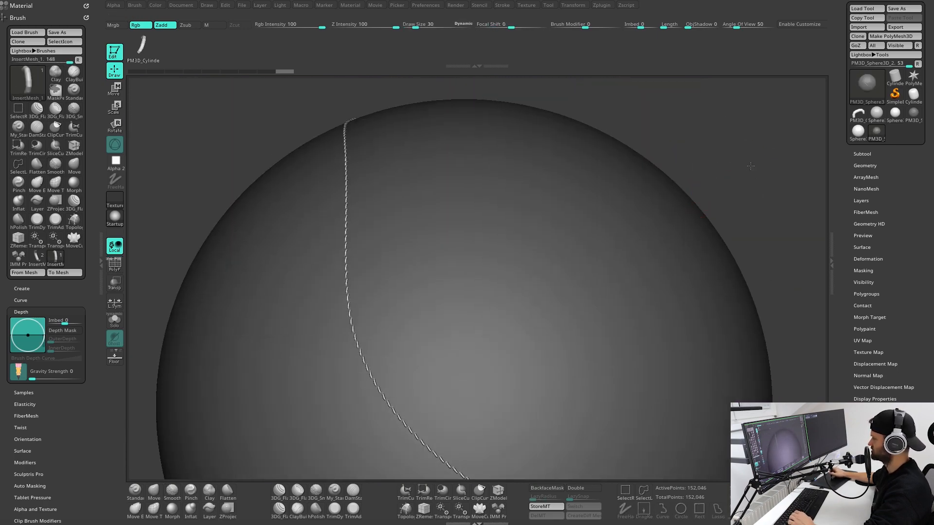
mouse_move(752, 167)
left_mouse_down()
mouse_move(758, 184)
mouse_move(795, 158)
left_mouse_up()
left_click(379, 286)
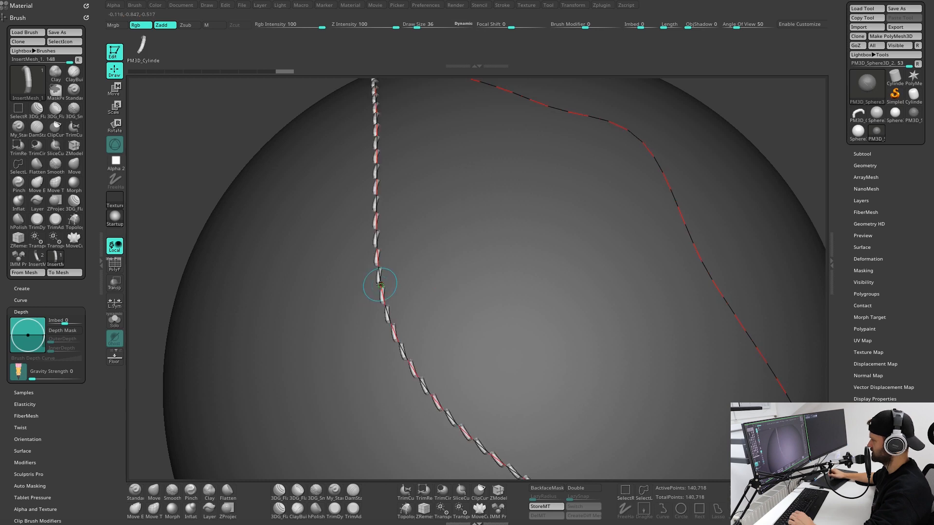
Examine the finished stitch seam around the sphere from several sides.
left_click_drag(166, 108, 173, 100, "alt")
left_click_drag(460, 166, 583, 173)
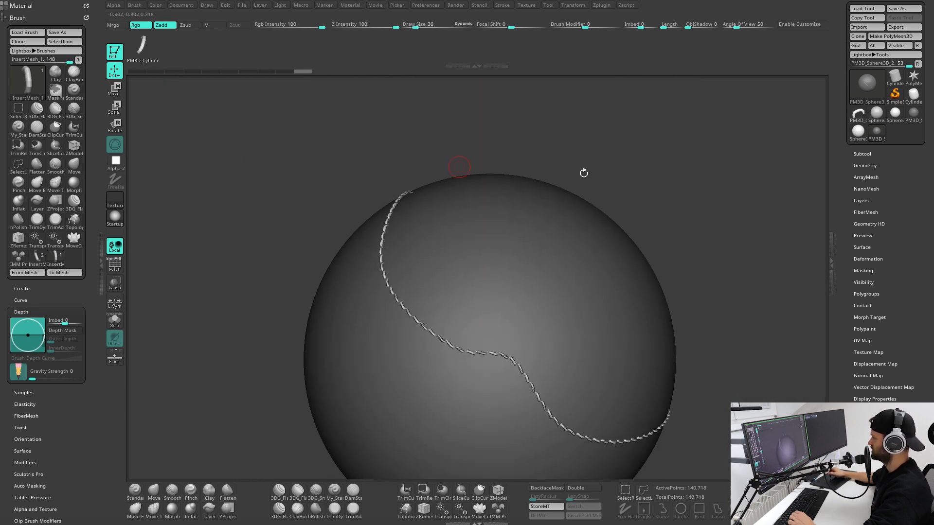
left_click_drag(688, 176, 652, 163, "alt")
mouse_move(672, 196)
left_mouse_down()
mouse_move(688, 202)
mouse_move(687, 163)
mouse_move(658, 194)
mouse_move(700, 172)
mouse_move(683, 223)
mouse_move(694, 256)
mouse_move(690, 193)
left_mouse_up()
left_click_drag(640, 234, 700, 234)
mouse_move(659, 199)
left_mouse_down()
mouse_move(656, 191)
mouse_move(665, 202)
left_mouse_up()
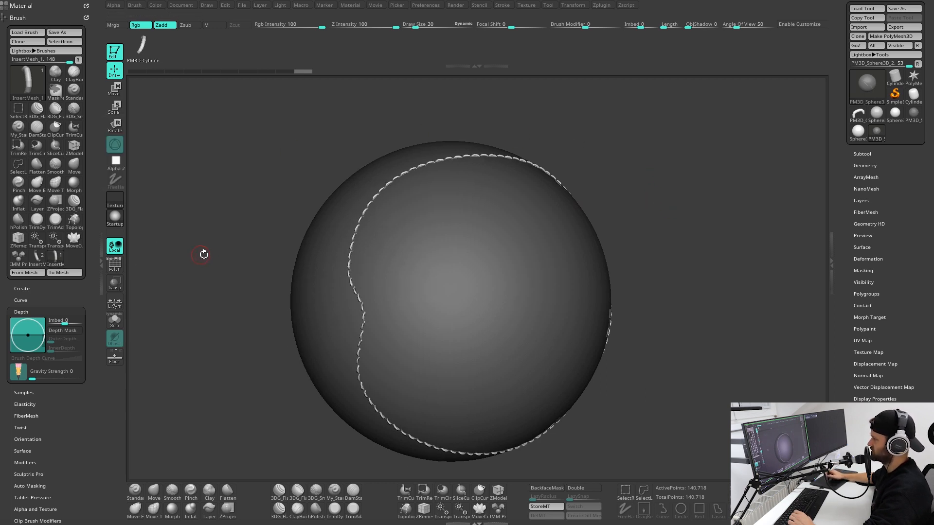
left_click_drag(203, 252, 213, 262)
left_click_drag(674, 188, 696, 206)
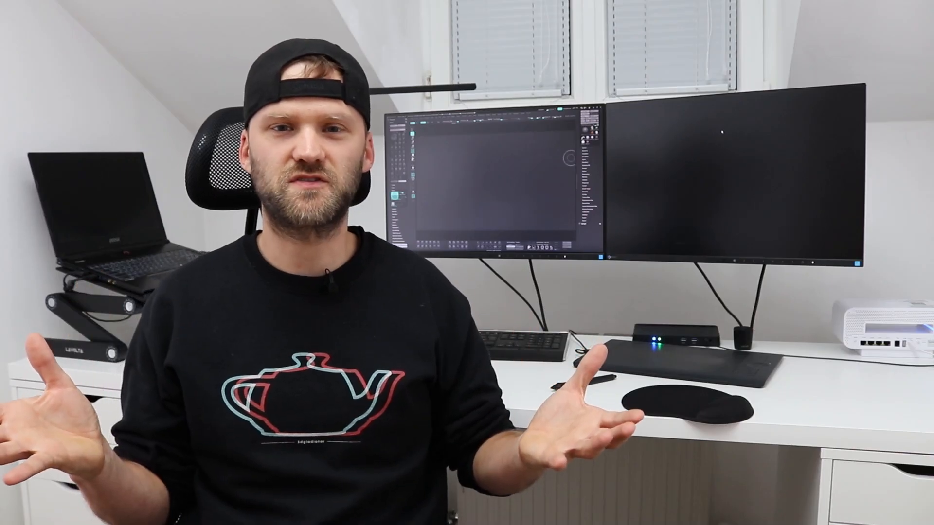